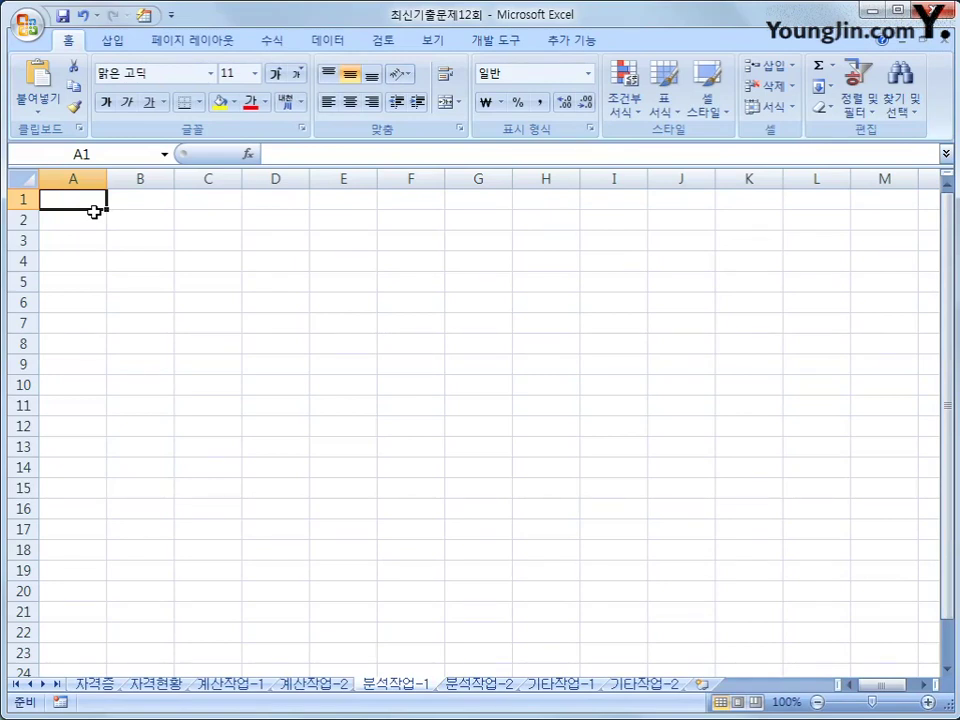
Start a Microsoft Query import at cell B5 using MS Access Database as the data source
{"action": "left_click", "coordinate": [149, 280]}
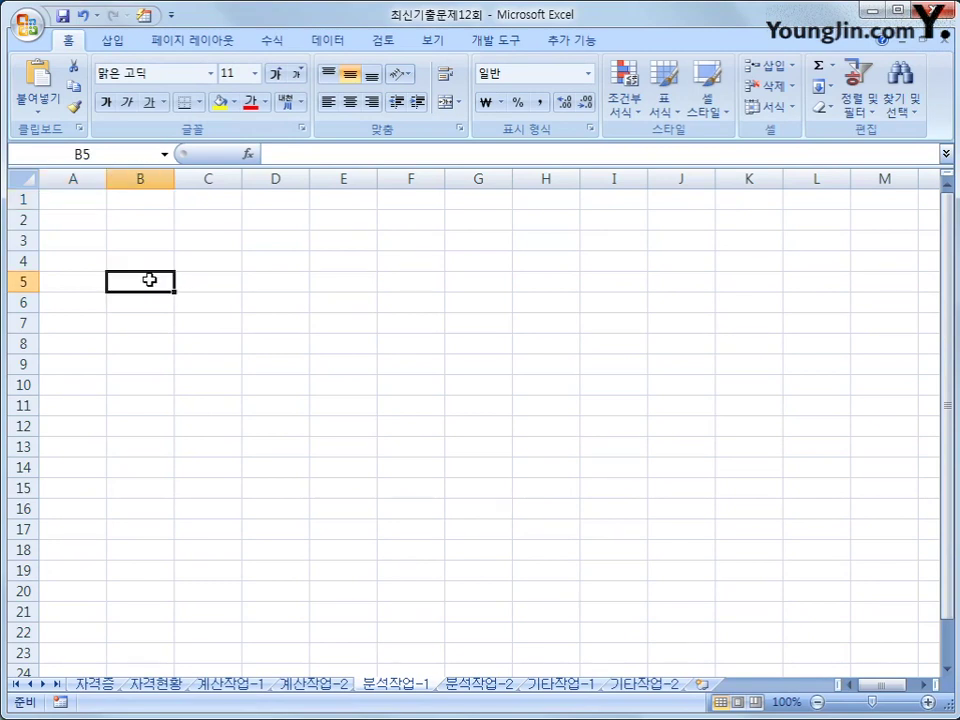
{"action": "left_click", "coordinate": [328, 40]}
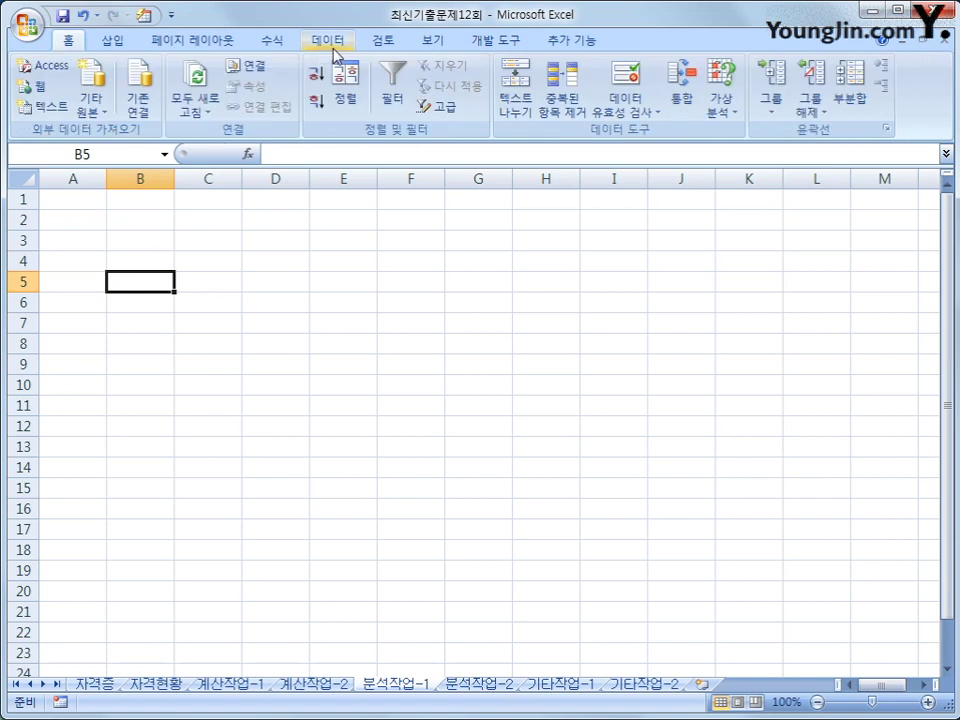
{"action": "left_click", "coordinate": [100, 118]}
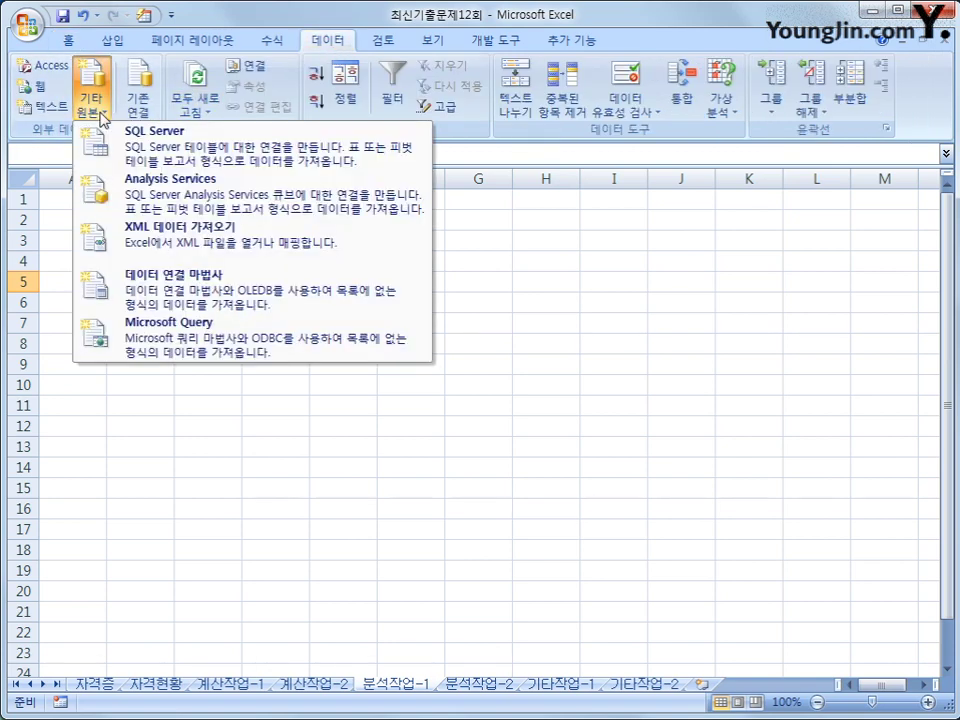
{"action": "left_click", "coordinate": [207, 340]}
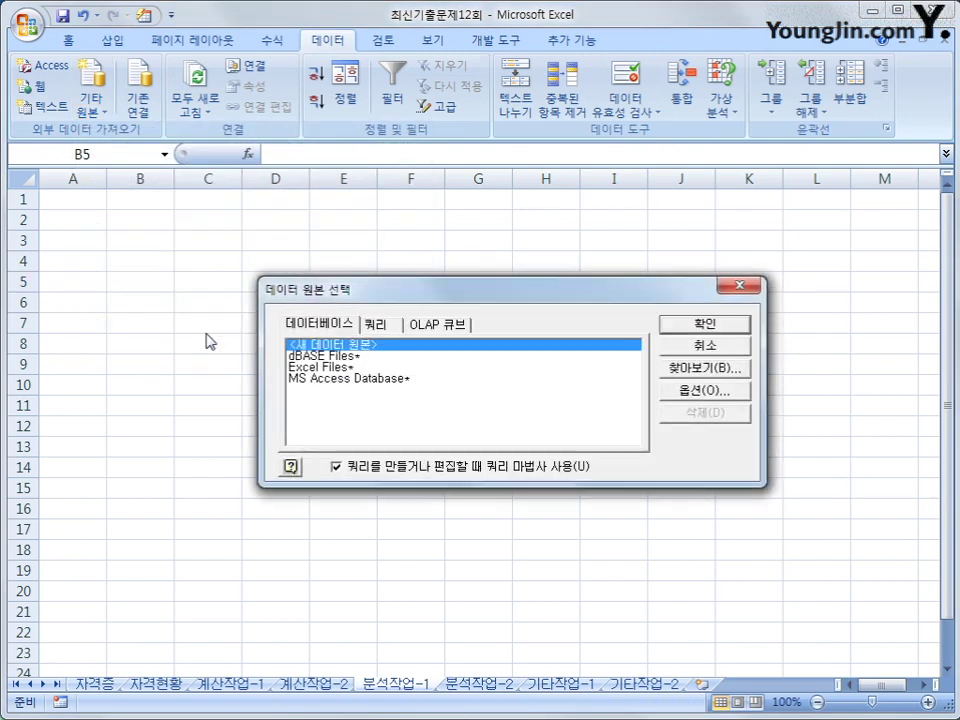
{"action": "left_click", "coordinate": [337, 379]}
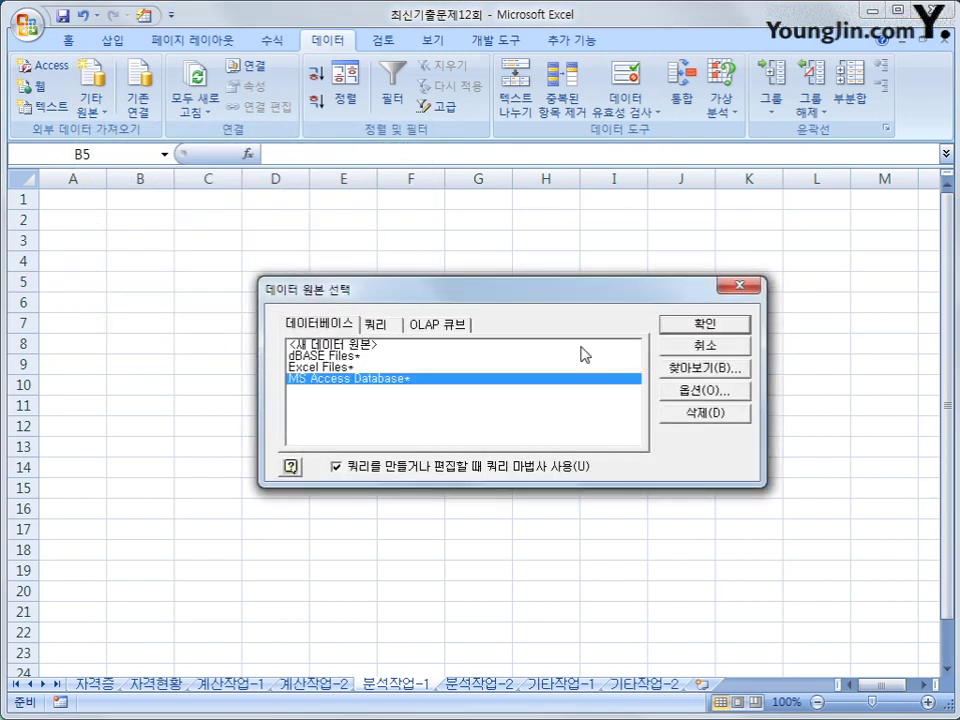
{"action": "left_click", "coordinate": [705, 323]}
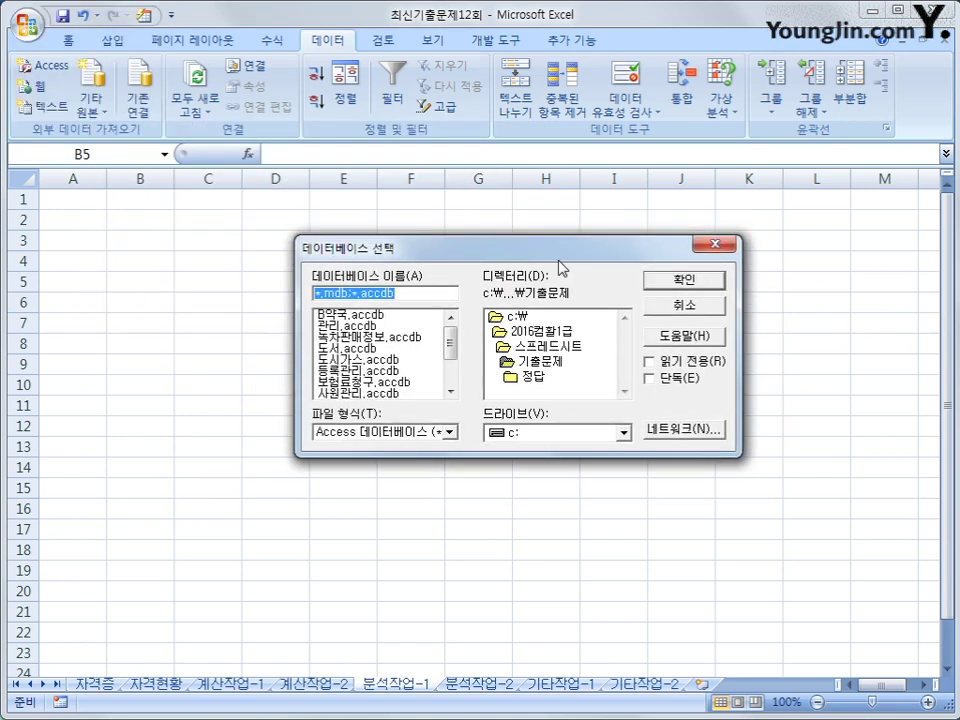
Choose 자격매출.accdb in the 기출문제 folder as the database to query
{"action": "left_click_drag", "start_coordinate": [450, 343], "coordinate": [450, 364]}
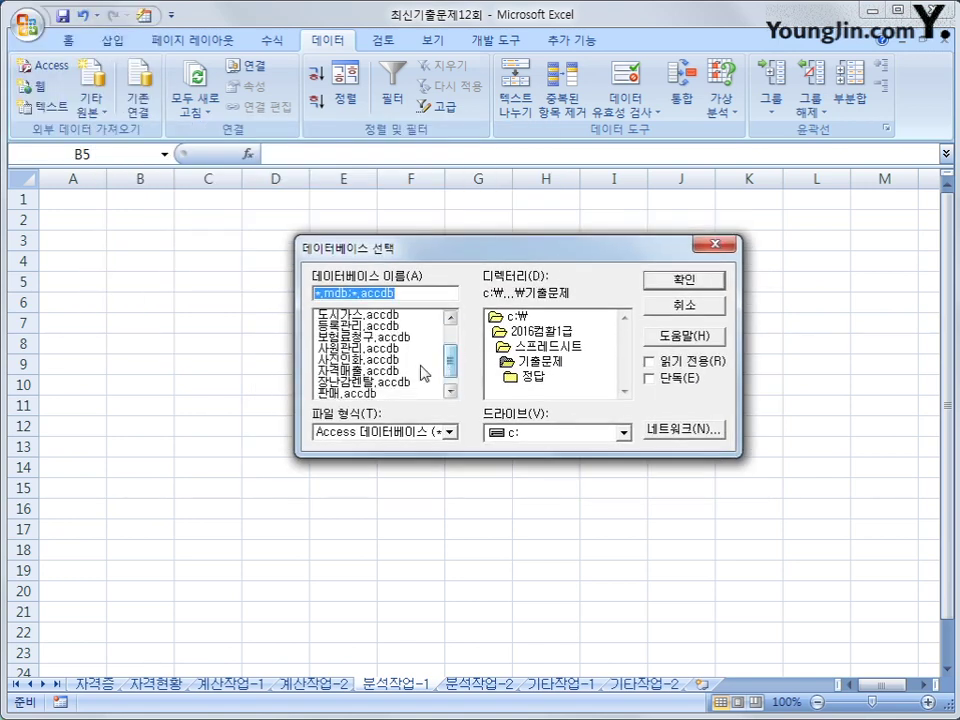
{"action": "left_click", "coordinate": [380, 371]}
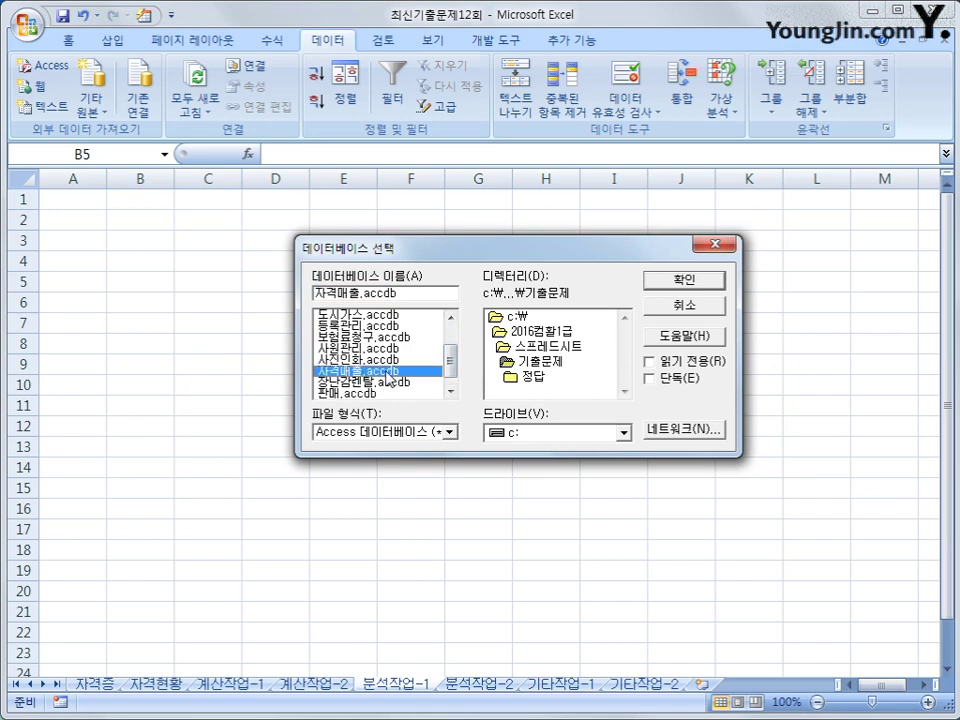
{"action": "left_click", "coordinate": [664, 281]}
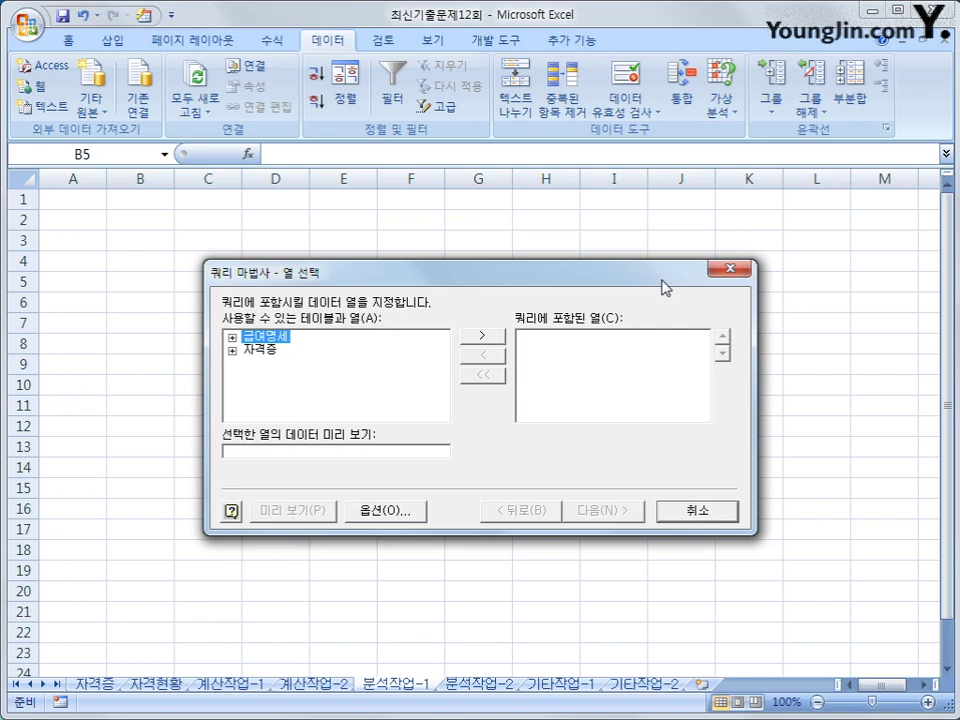
Add the 성명, 부서, 직급, 기본급, 상여금 and 급여합계 columns of the 급여명세 table to the query
{"action": "double_click", "coordinate": [273, 339]}
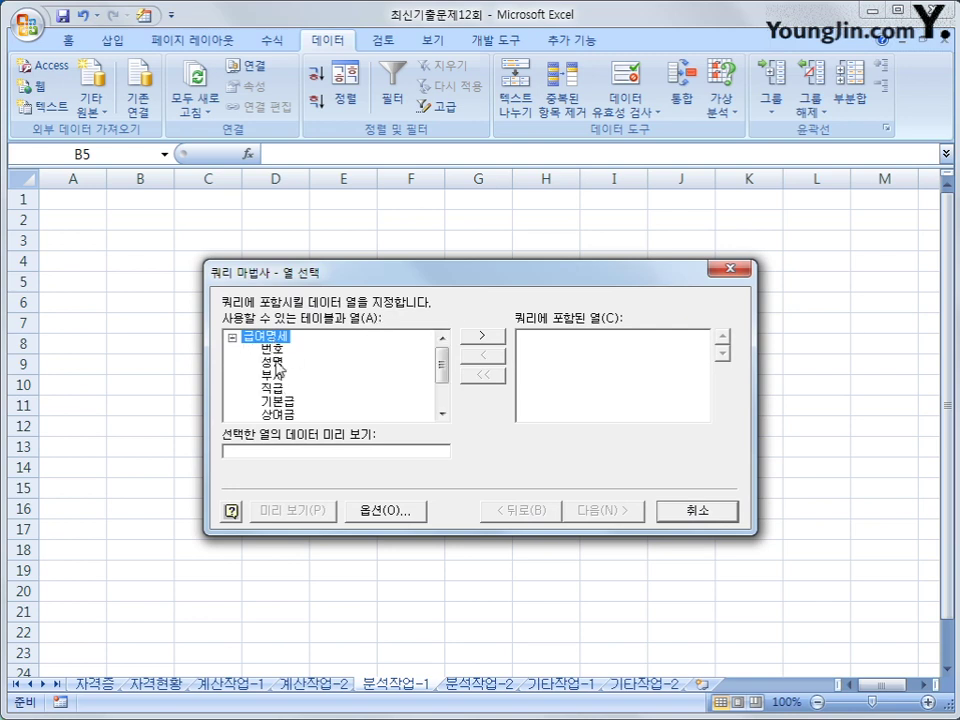
{"action": "double_click", "coordinate": [272, 362]}
{"action": "double_click", "coordinate": [272, 363]}
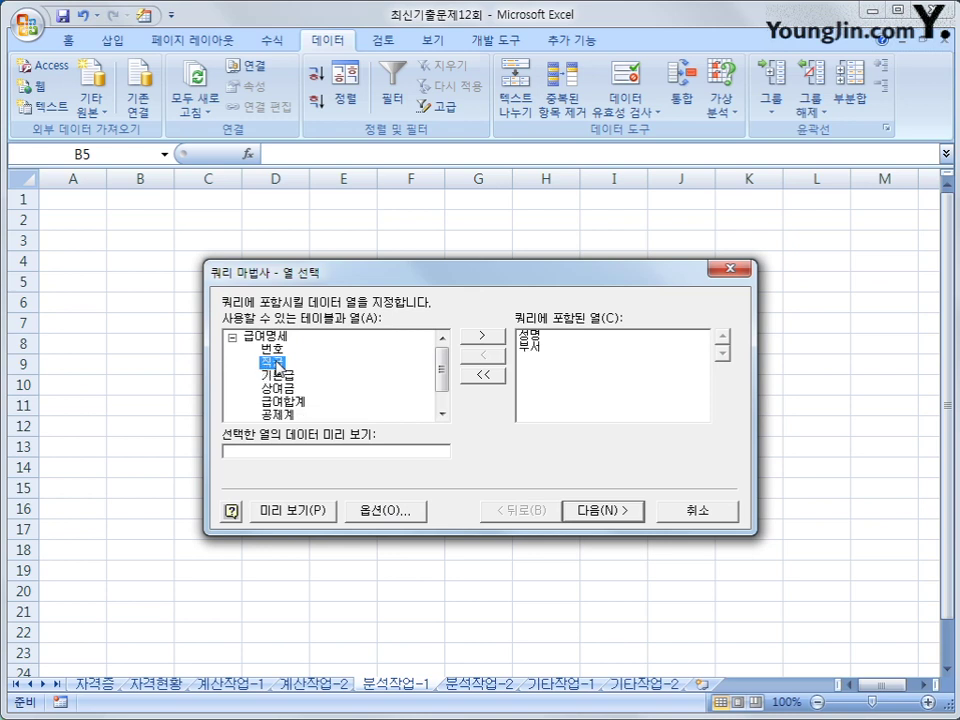
{"action": "double_click", "coordinate": [279, 363]}
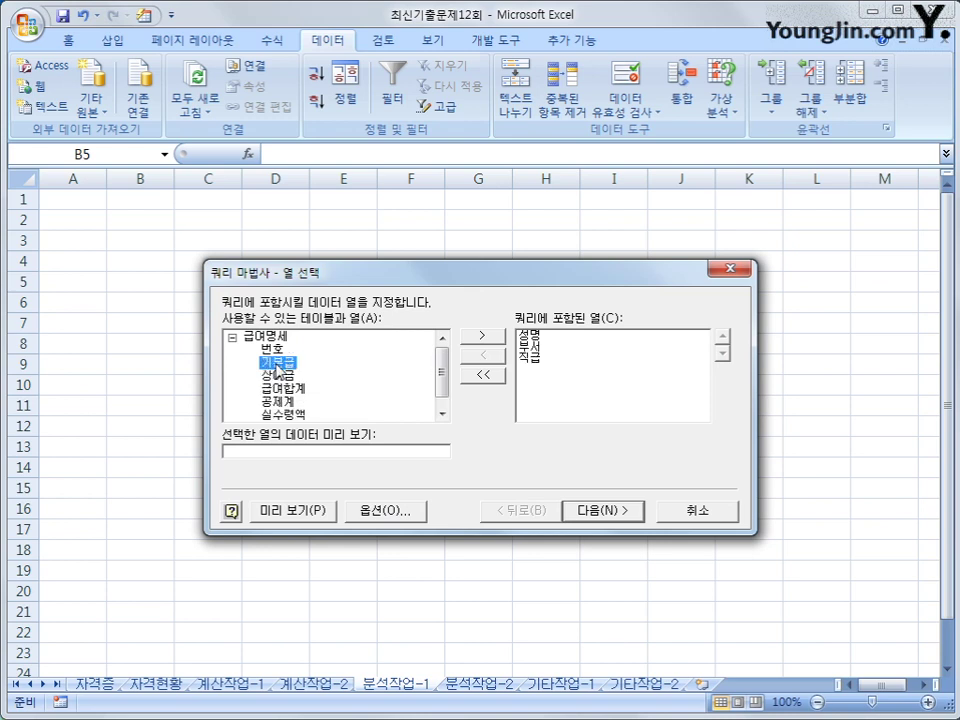
{"action": "double_click", "coordinate": [277, 366]}
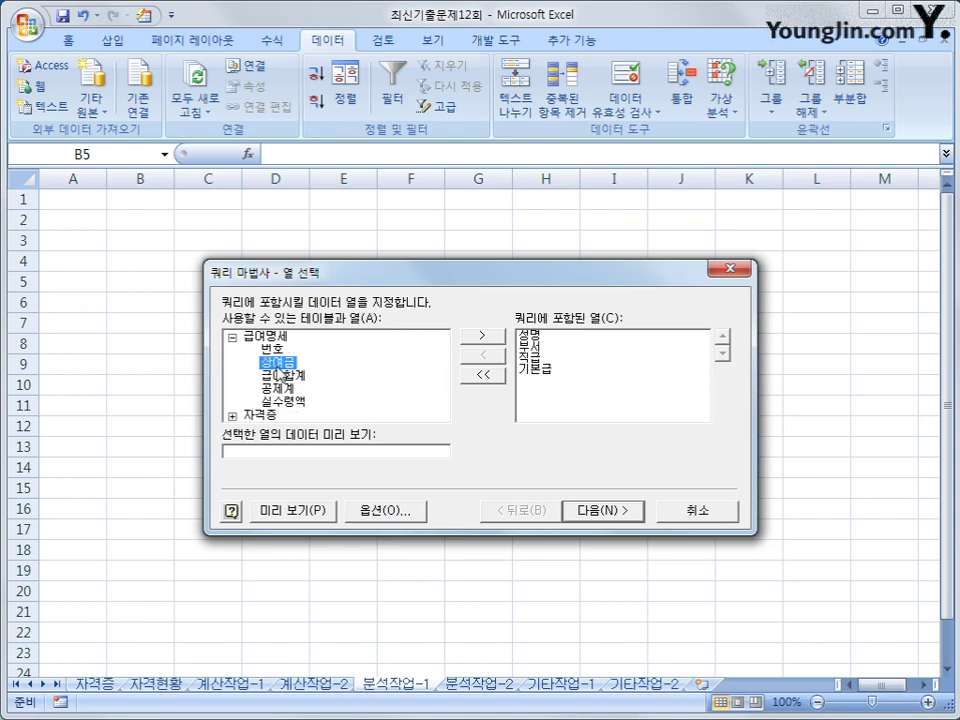
{"action": "double_click", "coordinate": [268, 363]}
{"action": "double_click", "coordinate": [276, 365]}
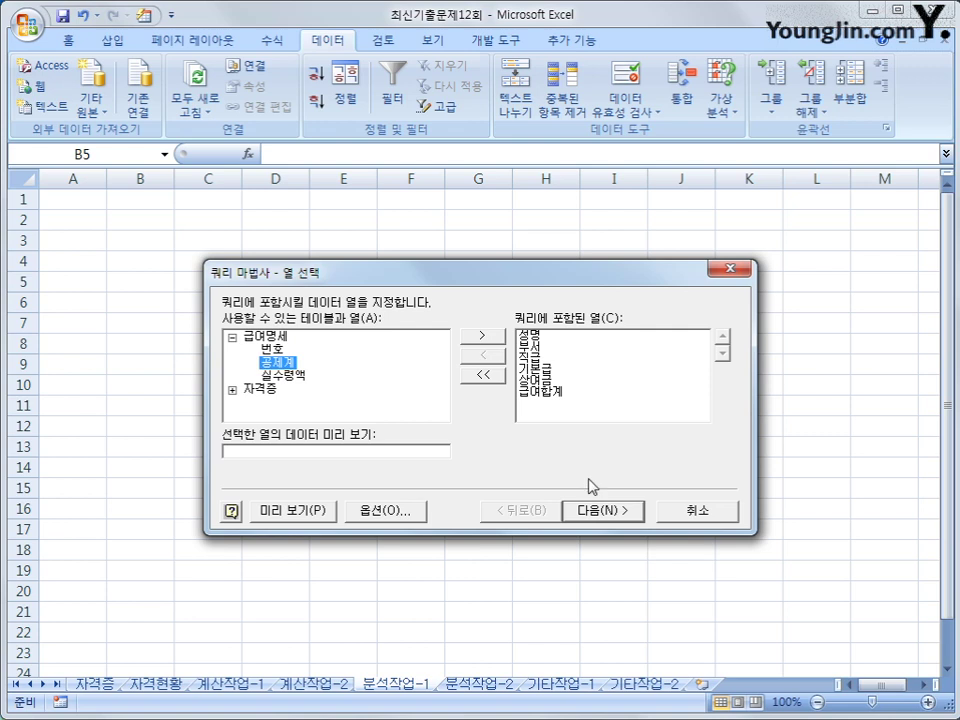
Finish the query without filtering or sorting and return the data as a pivot table report at B5 of the existing worksheet
{"action": "left_click", "coordinate": [598, 512]}
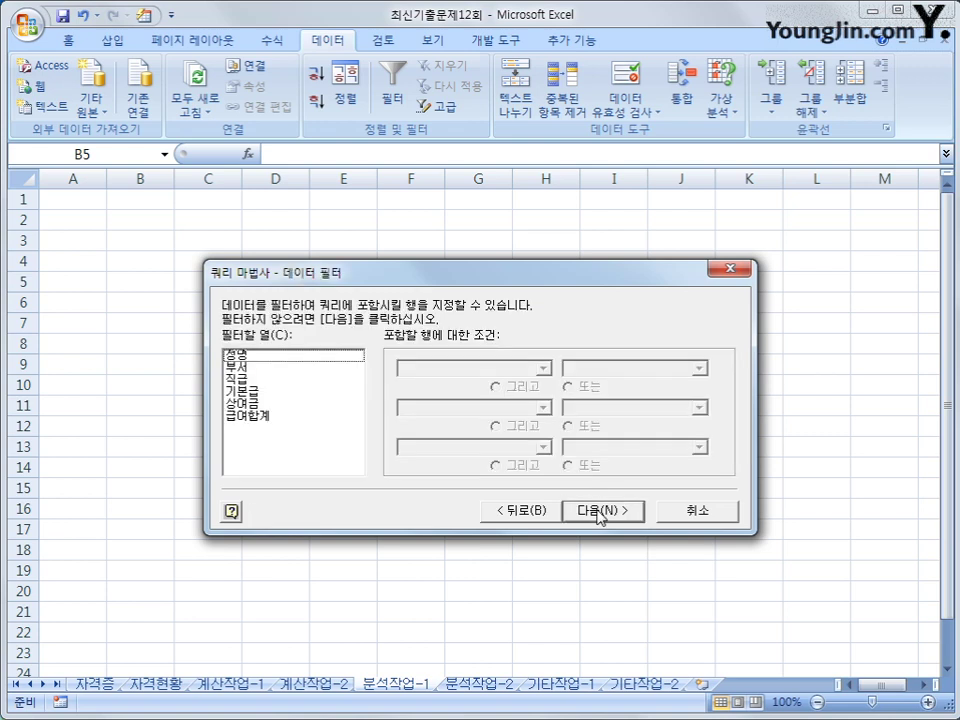
{"action": "left_click", "coordinate": [601, 512]}
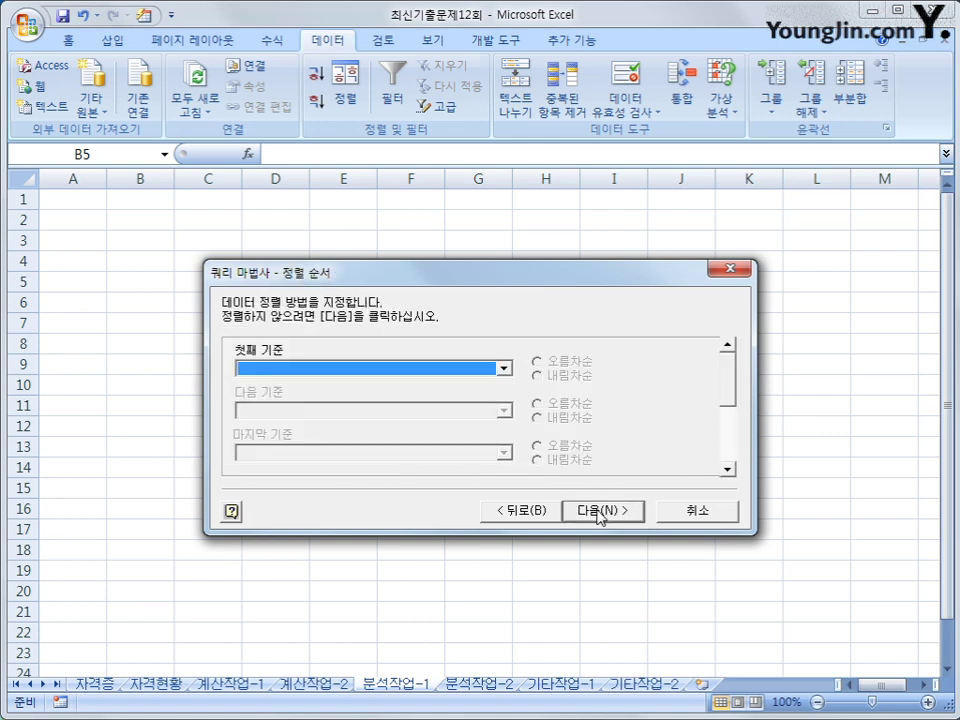
{"action": "left_click", "coordinate": [598, 512]}
{"action": "left_click", "coordinate": [600, 512]}
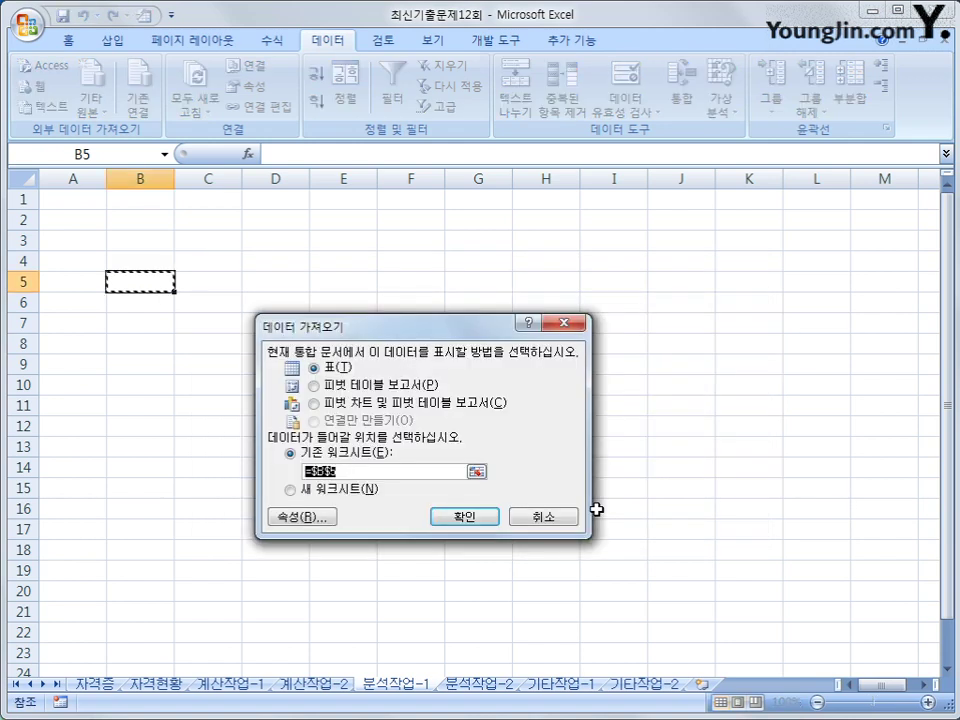
{"action": "left_click", "coordinate": [405, 386]}
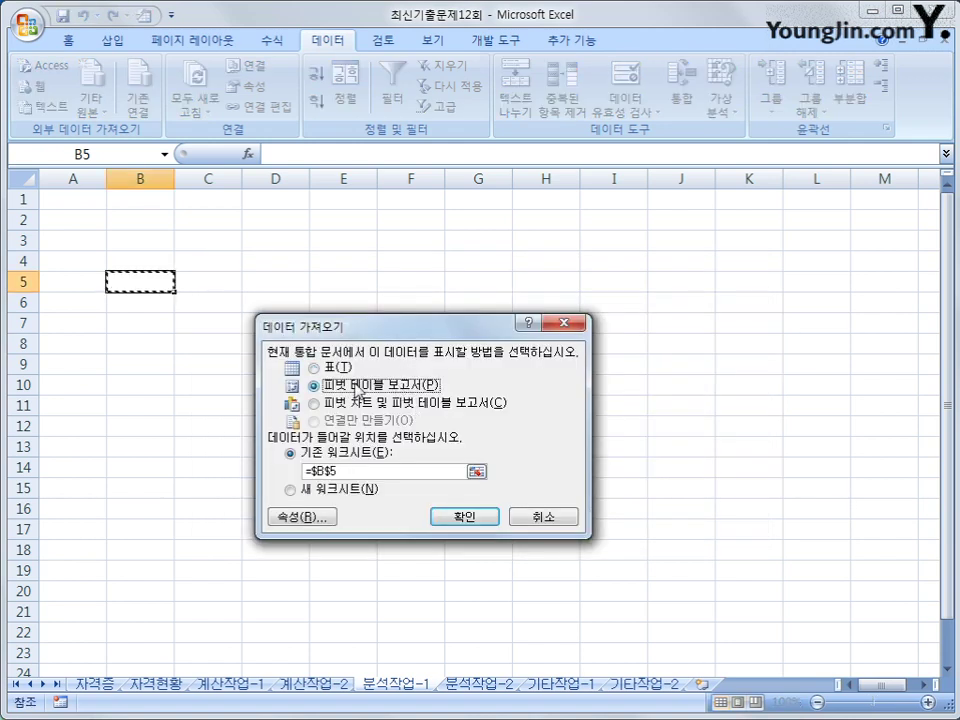
{"action": "left_click", "coordinate": [489, 516]}
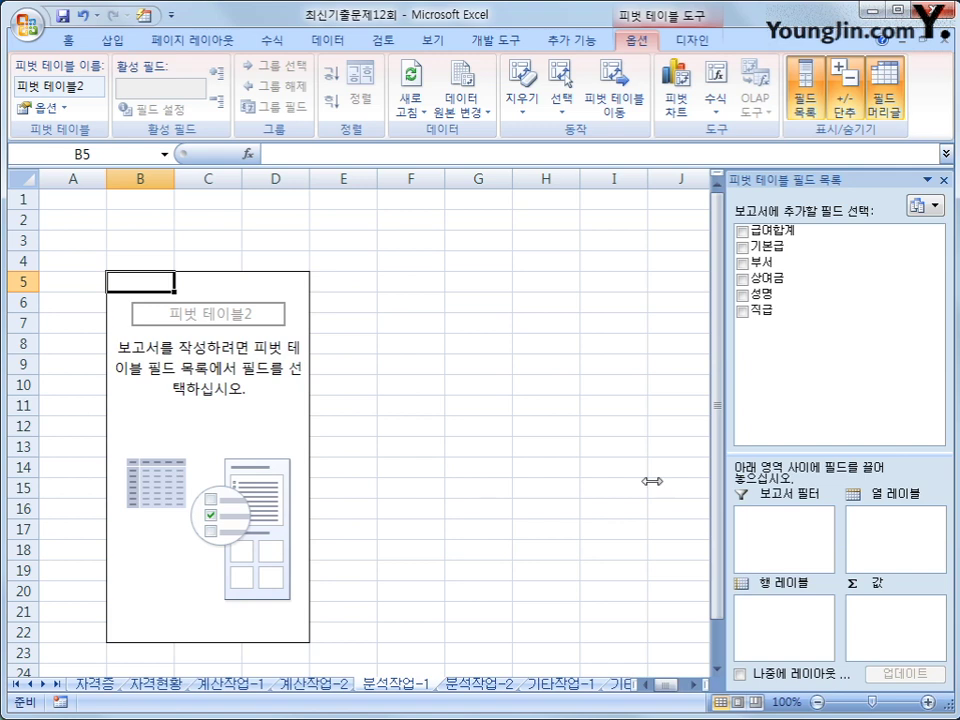
Place 직급 in the pivot table's row labels and 기본급, 상여금 and 급여합계 in its values, in that order
{"action": "left_click_drag", "start_coordinate": [786, 318], "coordinate": [785, 624]}
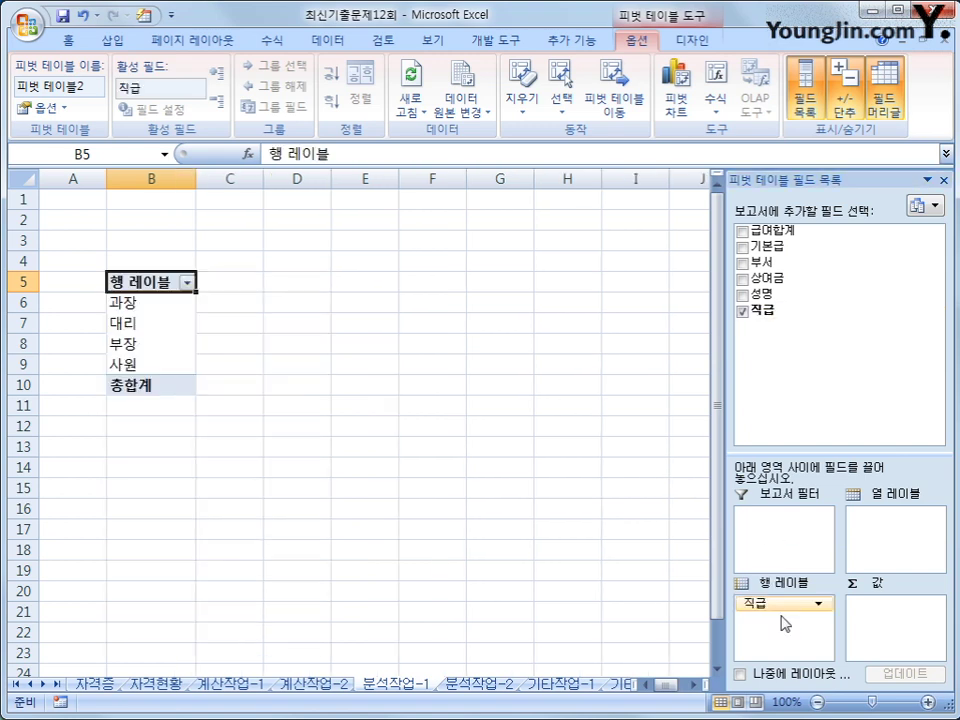
{"action": "left_click_drag", "start_coordinate": [790, 245], "coordinate": [900, 622]}
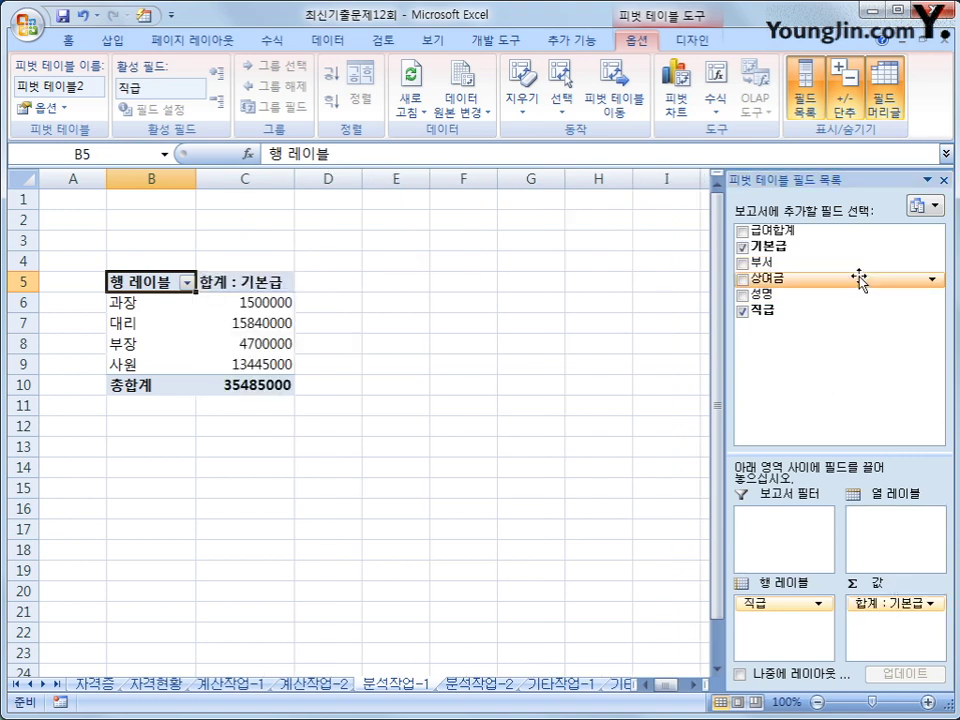
{"action": "left_click_drag", "start_coordinate": [857, 275], "coordinate": [906, 620]}
{"action": "left_click_drag", "start_coordinate": [775, 231], "coordinate": [889, 643]}
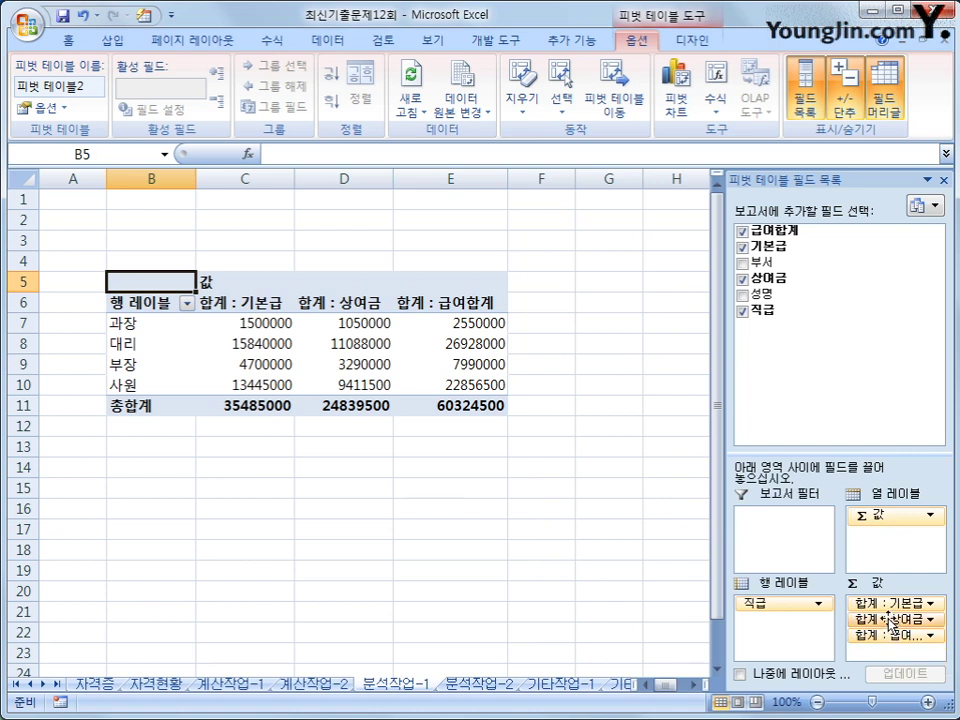
Change the pivot table's report layout to tabular form (테이블 형식으로 표시)
{"action": "left_click", "coordinate": [120, 302]}
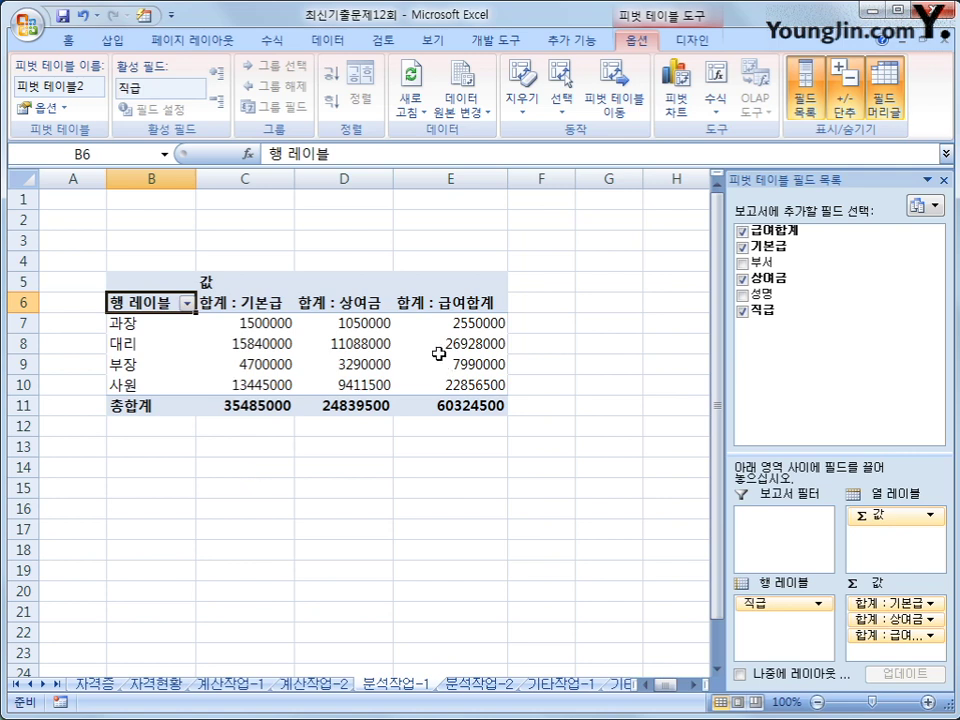
{"action": "left_click", "coordinate": [690, 41]}
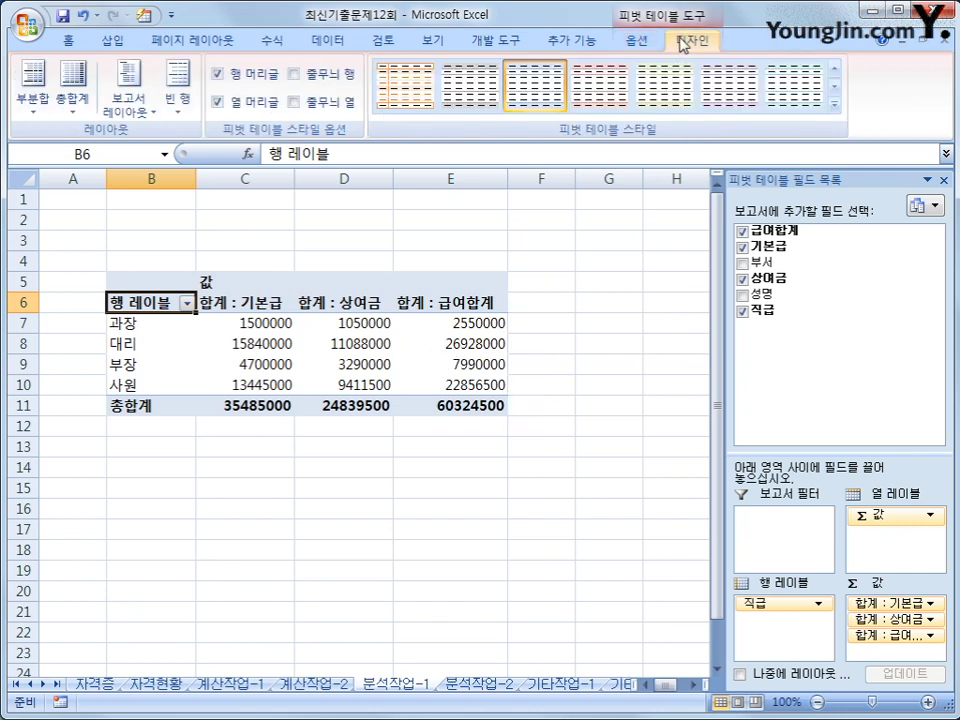
{"action": "left_click", "coordinate": [129, 115]}
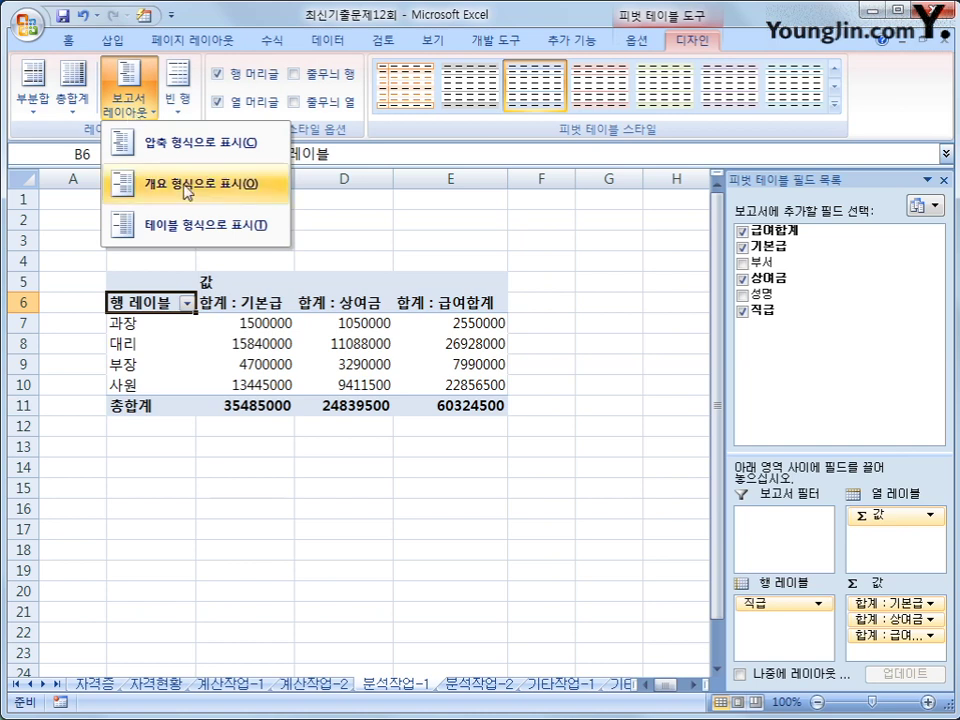
{"action": "left_click", "coordinate": [195, 222]}
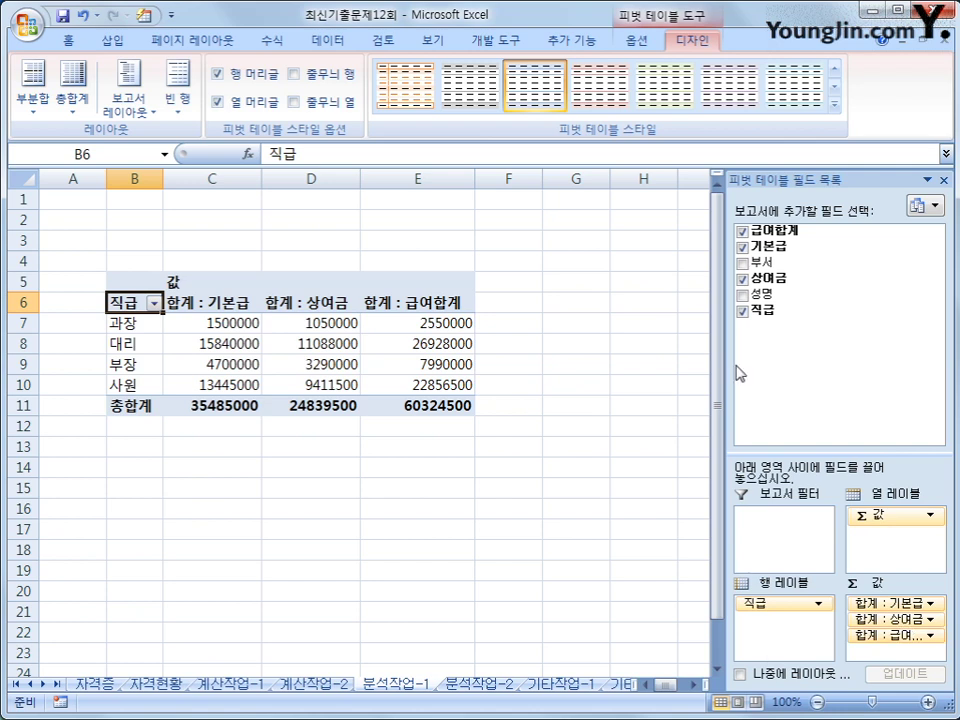
Show the 급여합계 value field as a percentage of the grand total (전체에 대한 비율)
{"action": "left_click", "coordinate": [929, 638]}
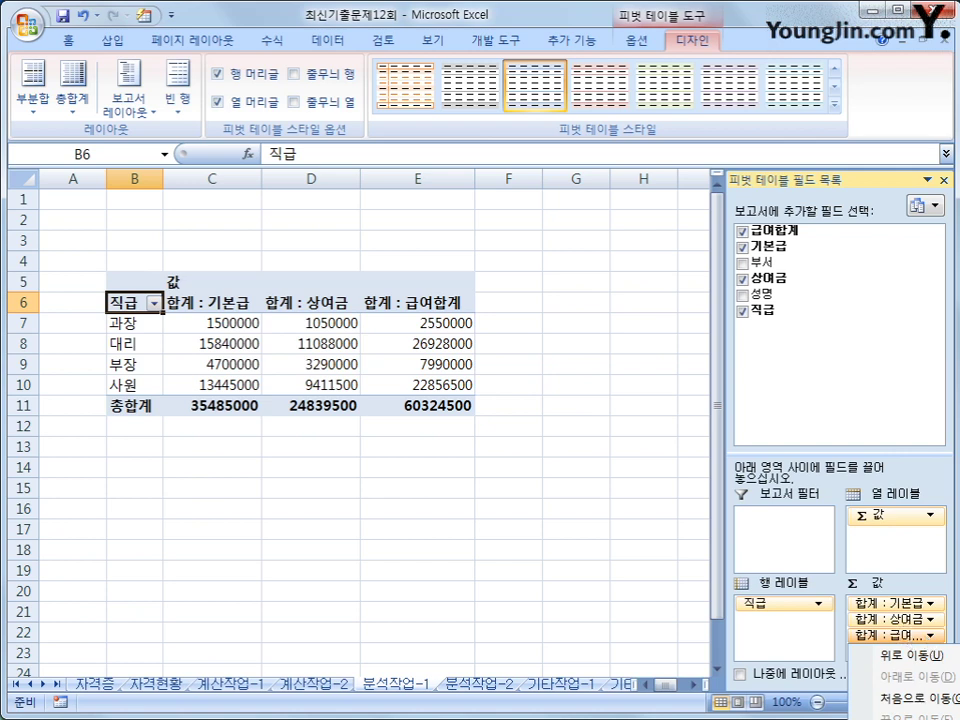
{"action": "key", "text": "n"}
{"action": "left_click_drag", "start_coordinate": [444, 300], "coordinate": [530, 203]}
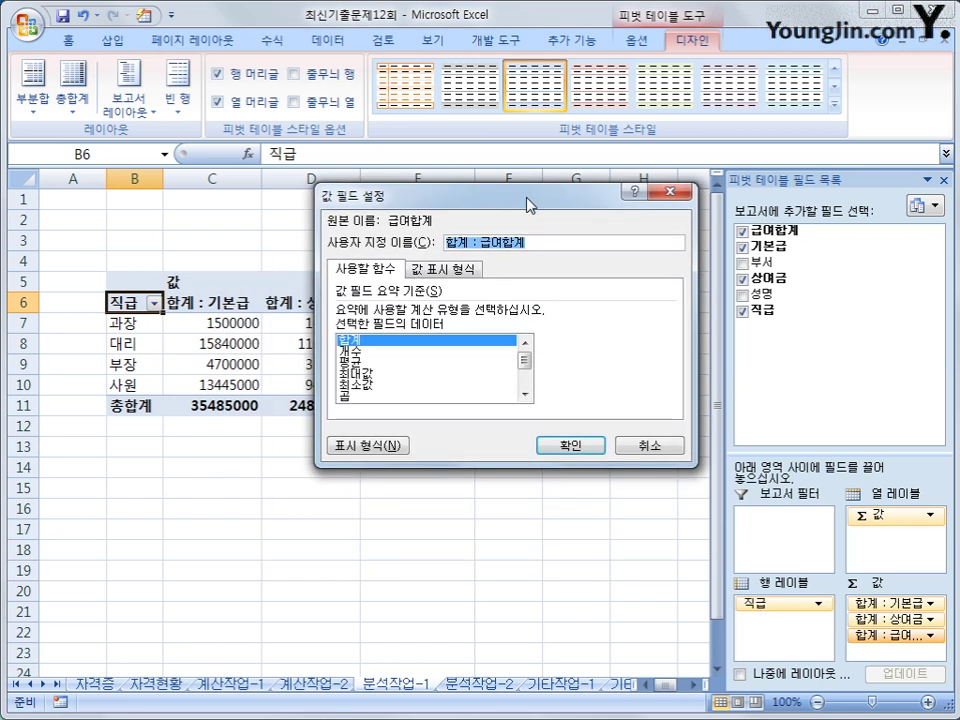
{"action": "left_click", "coordinate": [453, 269]}
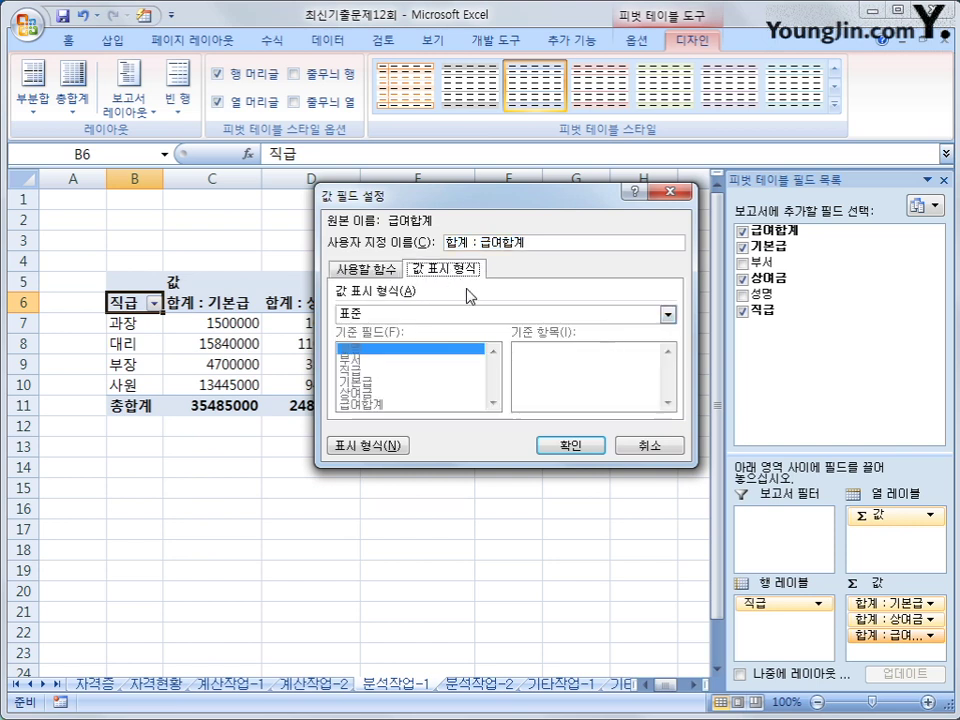
{"action": "left_click", "coordinate": [667, 314]}
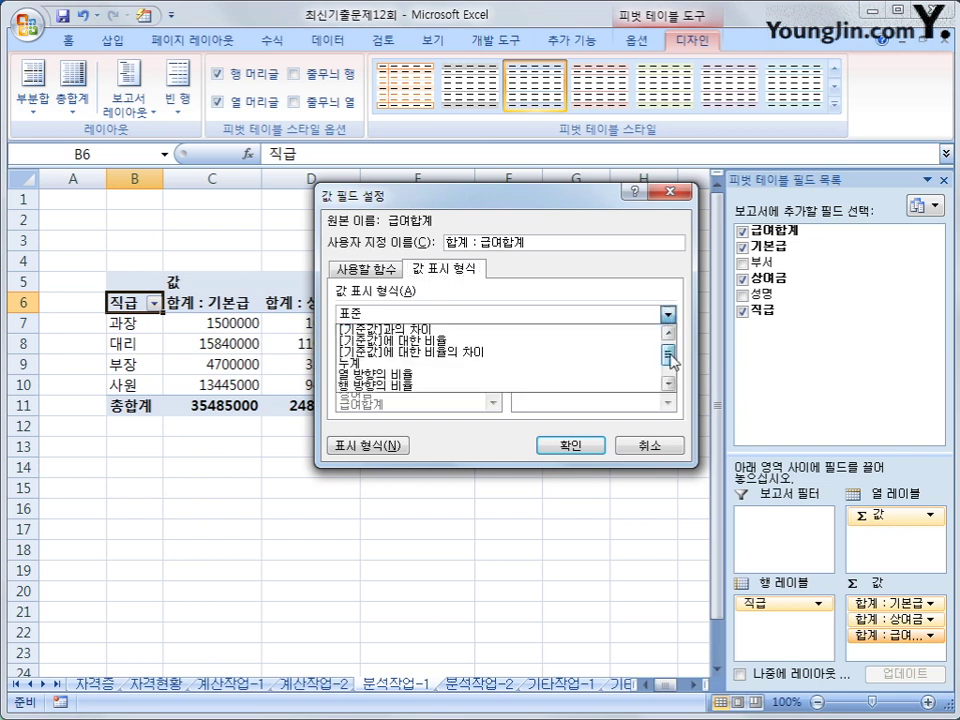
{"action": "left_click_drag", "start_coordinate": [671, 356], "coordinate": [671, 364]}
{"action": "left_click", "coordinate": [561, 379]}
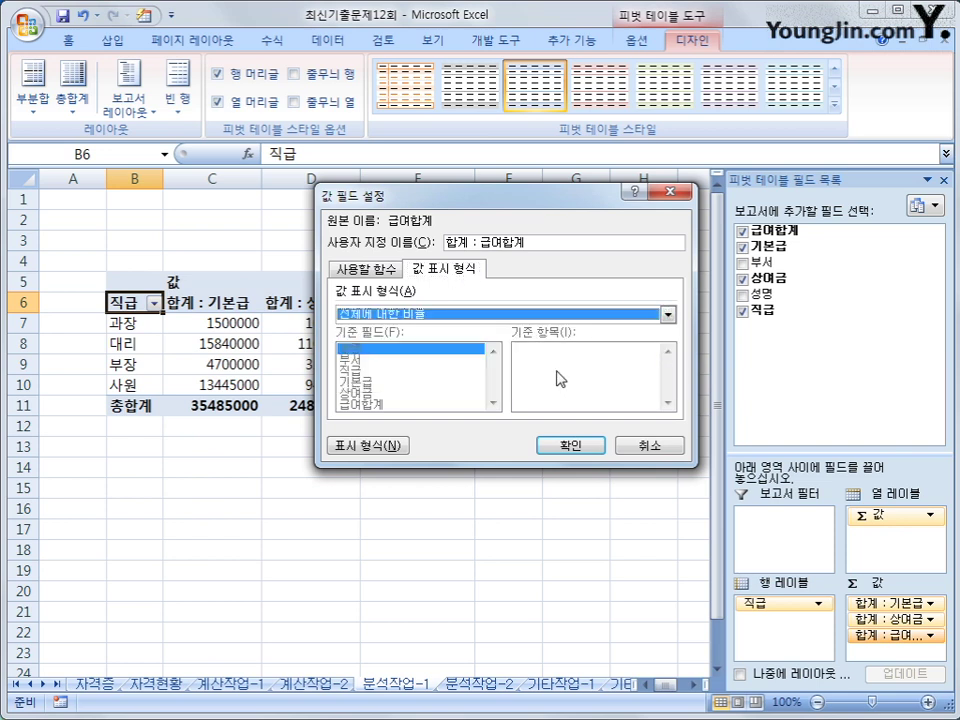
{"action": "left_click", "coordinate": [588, 448]}
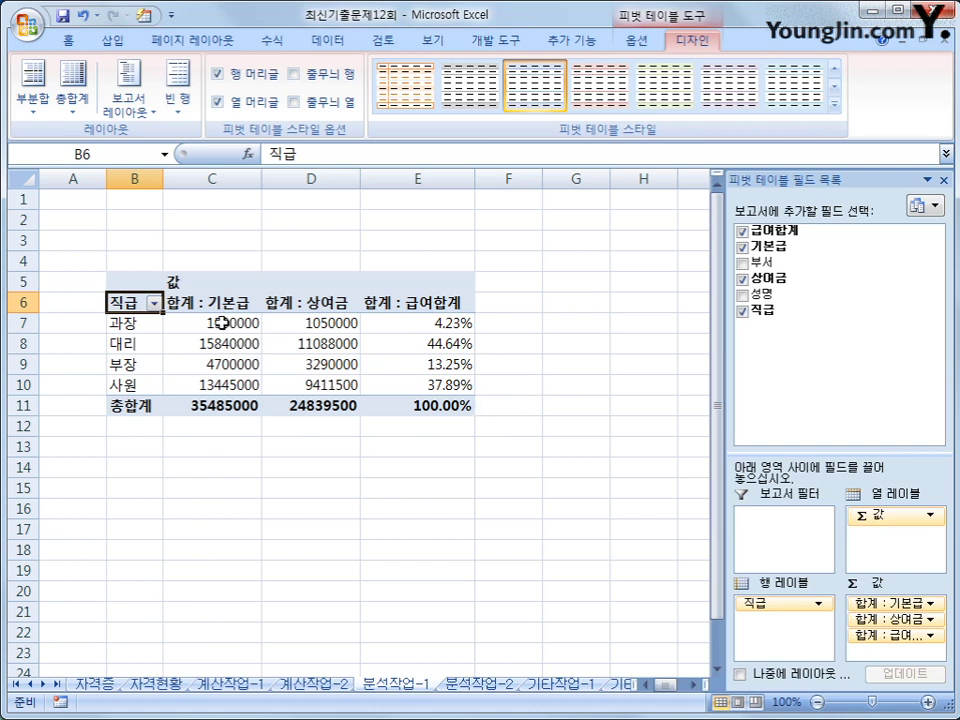
Apply the custom number format #,##0, to the 기본급 and 상여금 values in C7:D11, including the grand total row
{"action": "left_click_drag", "start_coordinate": [250, 324], "coordinate": [302, 402]}
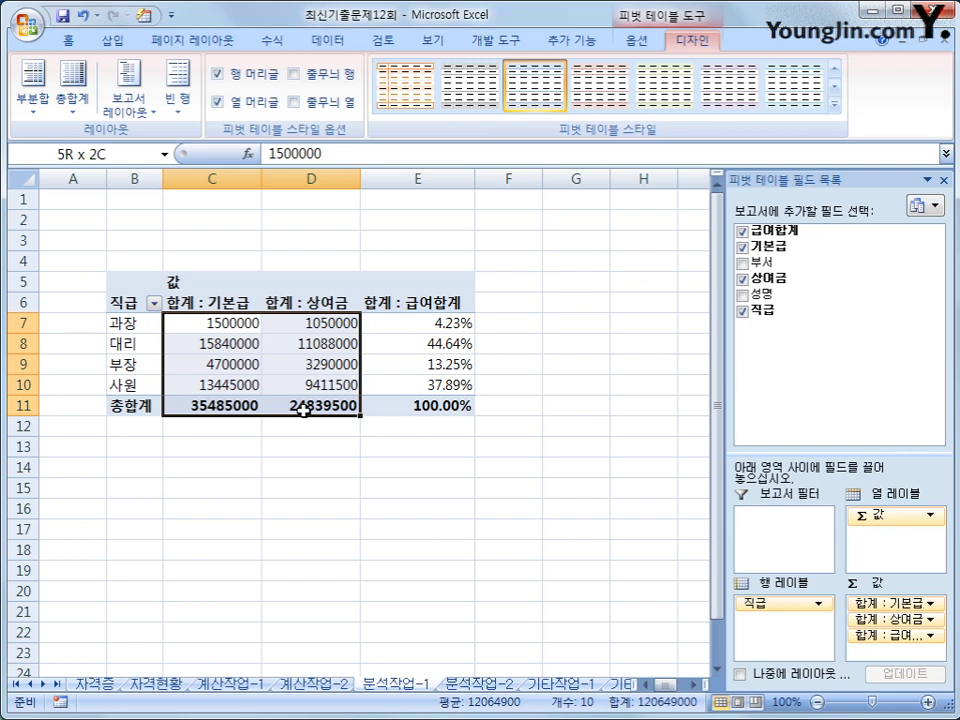
{"action": "left_click_drag", "start_coordinate": [303, 409], "coordinate": [315, 401]}
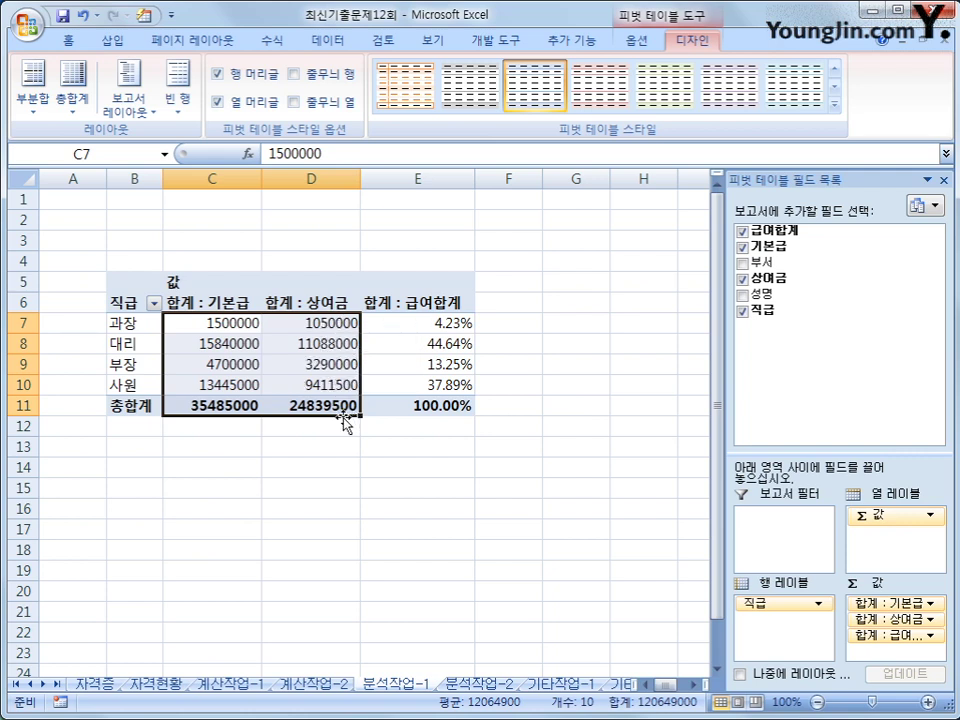
{"action": "right_click", "coordinate": [337, 322]}
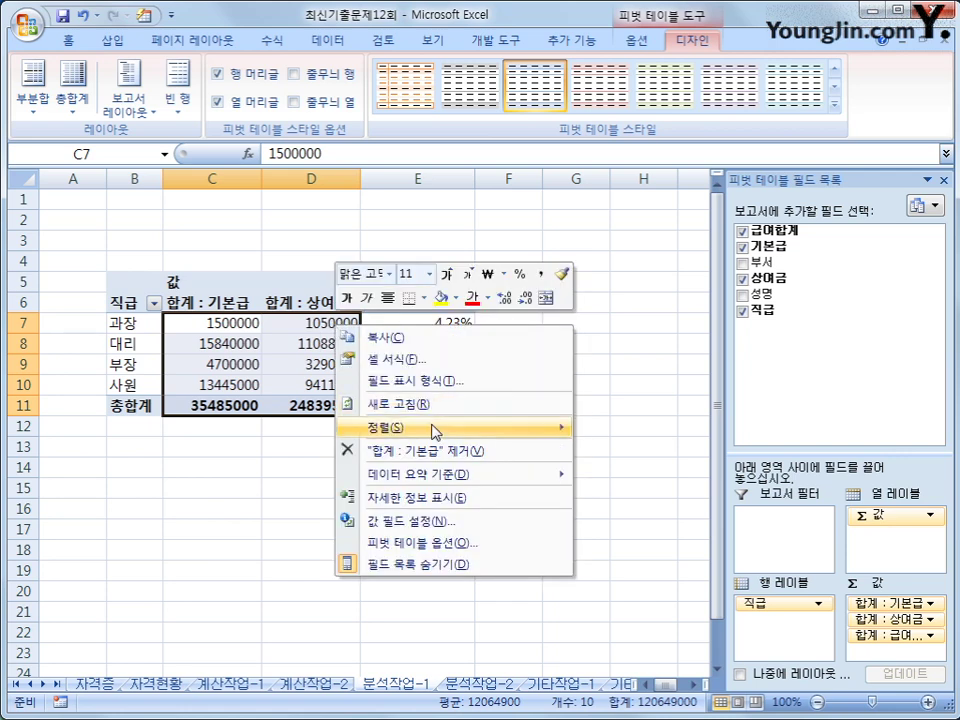
{"action": "left_click", "coordinate": [428, 358]}
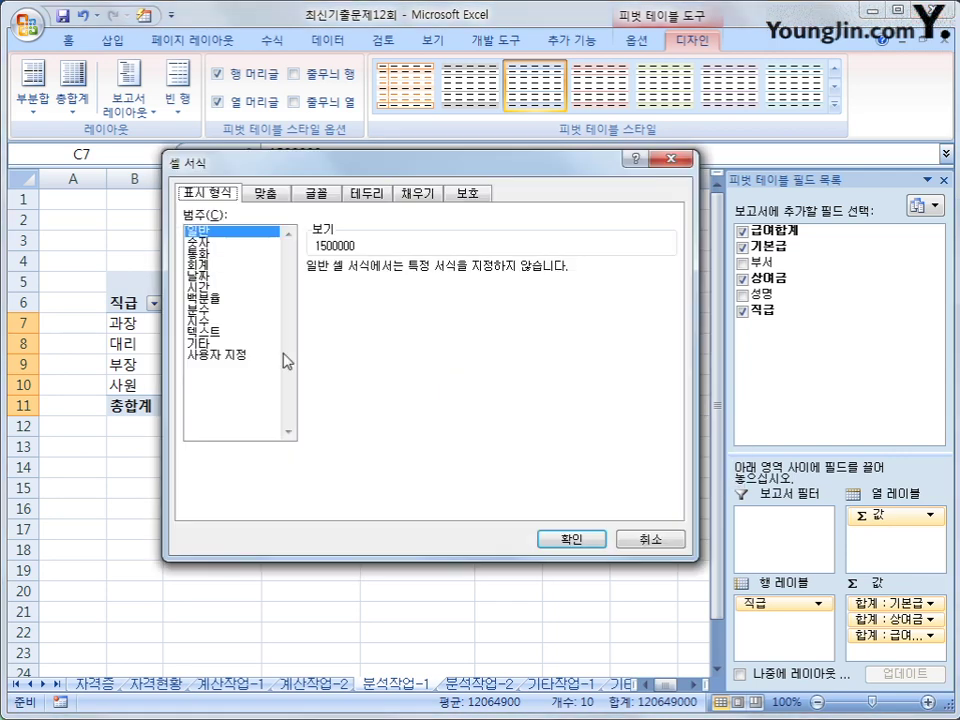
{"action": "left_click", "coordinate": [242, 356]}
{"action": "left_click_drag", "start_coordinate": [364, 282], "coordinate": [290, 285]}
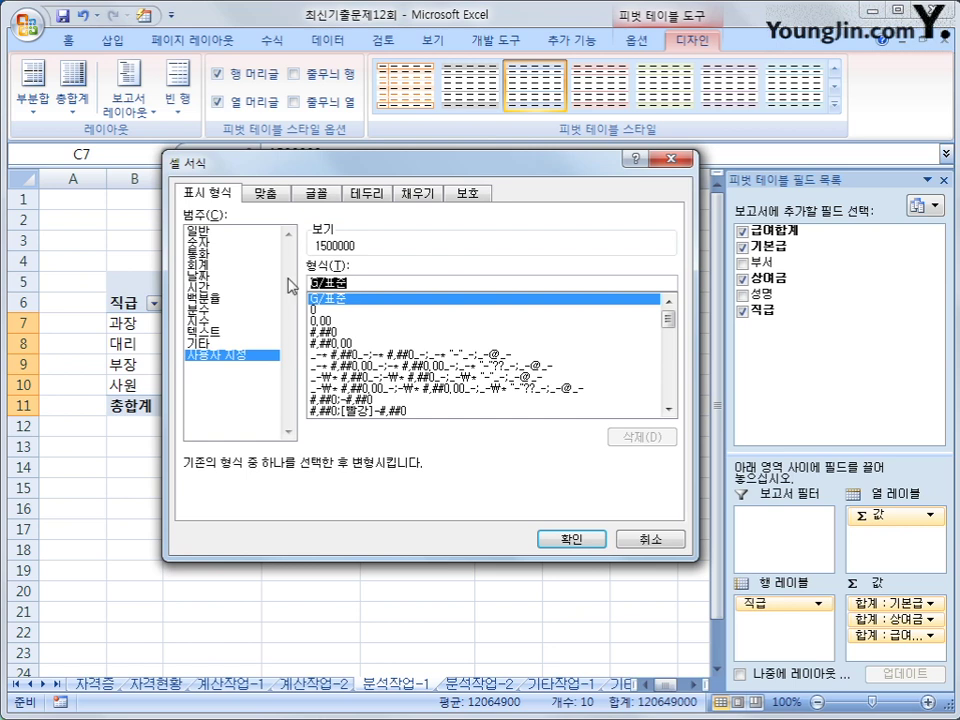
{"action": "type", "text": "#,"}
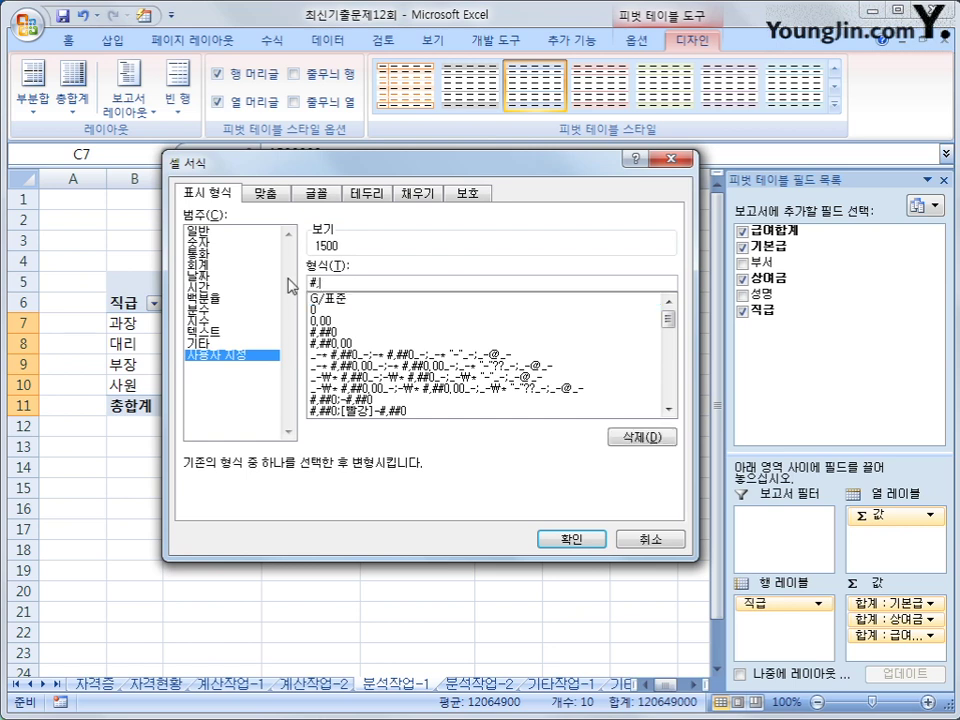
{"action": "type", "text": "##0"}
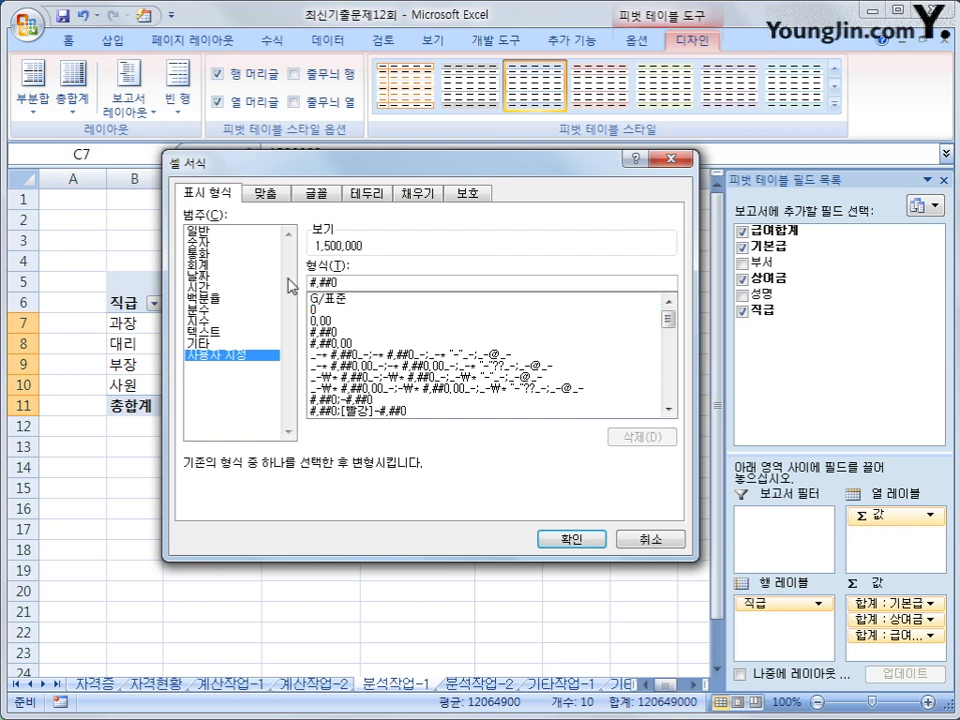
{"action": "type", "text": ","}
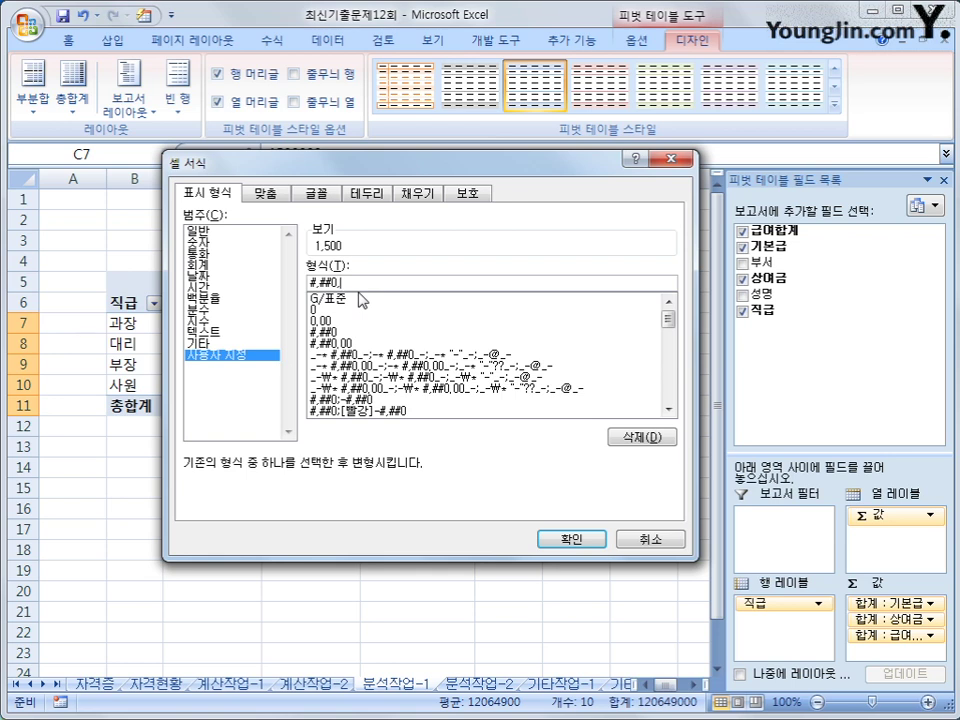
{"action": "left_click", "coordinate": [564, 540]}
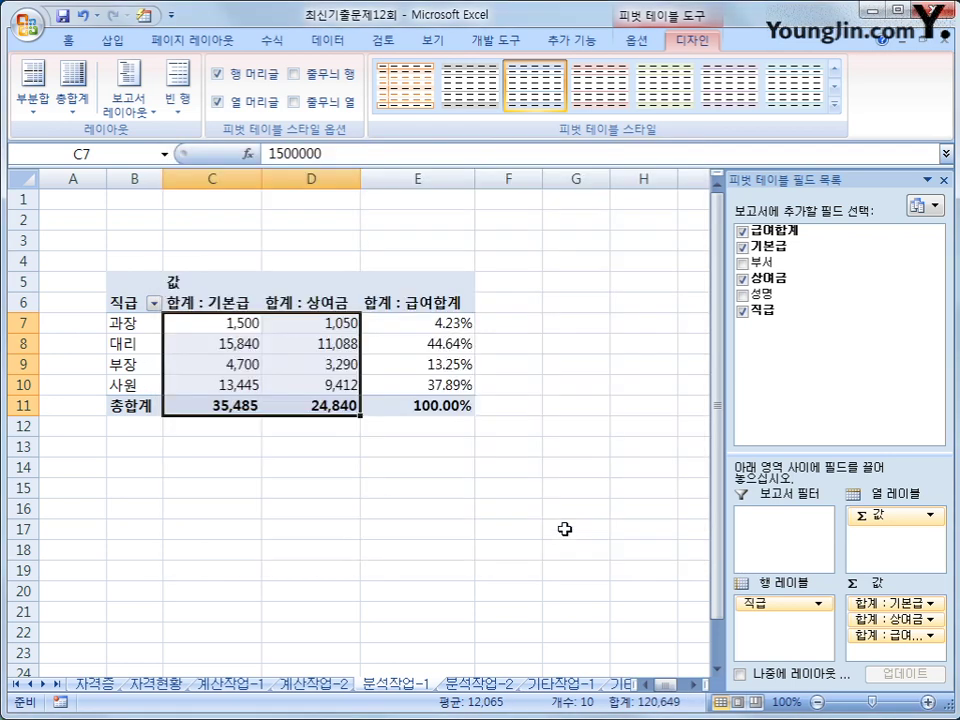
{"action": "left_click", "coordinate": [565, 529]}
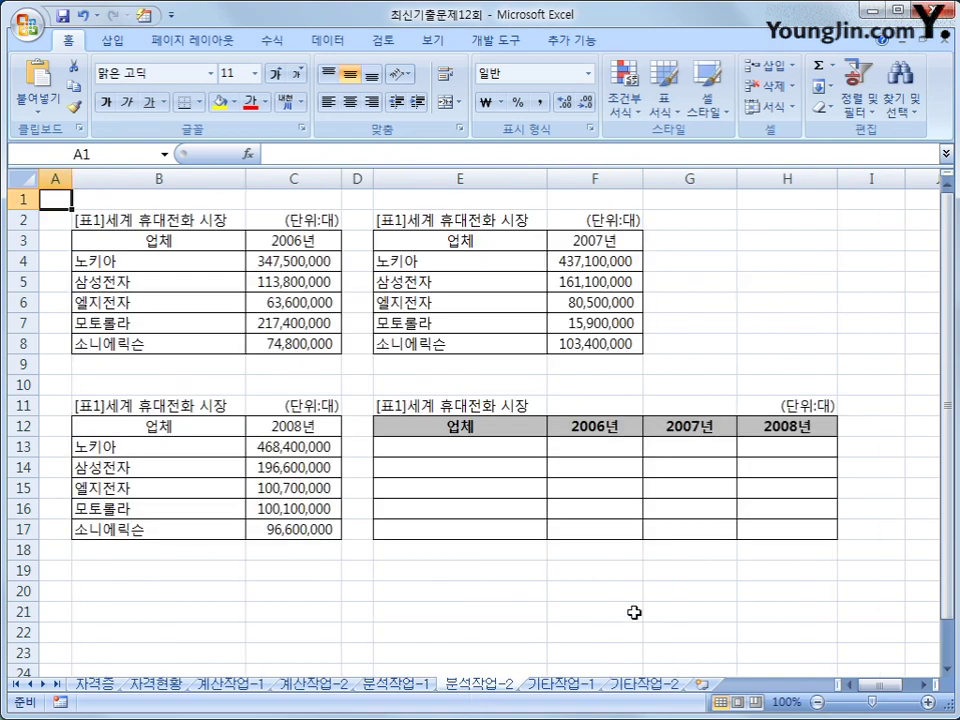
Start recording a macro named 통합 on the 분석작업-2 sheet
{"action": "left_click", "coordinate": [634, 612]}
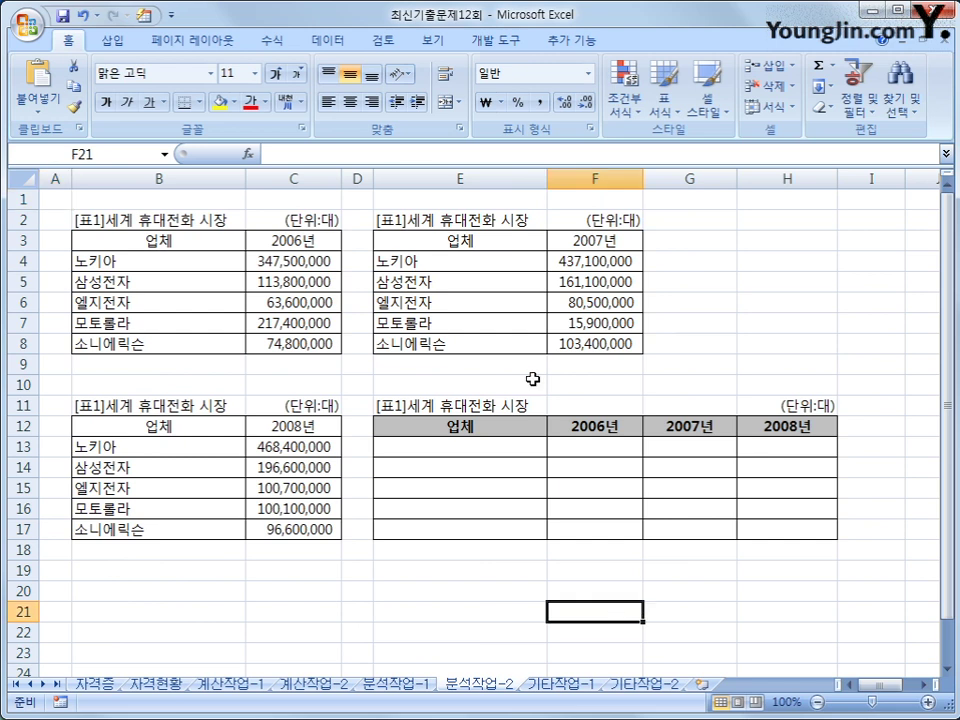
{"action": "left_click", "coordinate": [505, 41]}
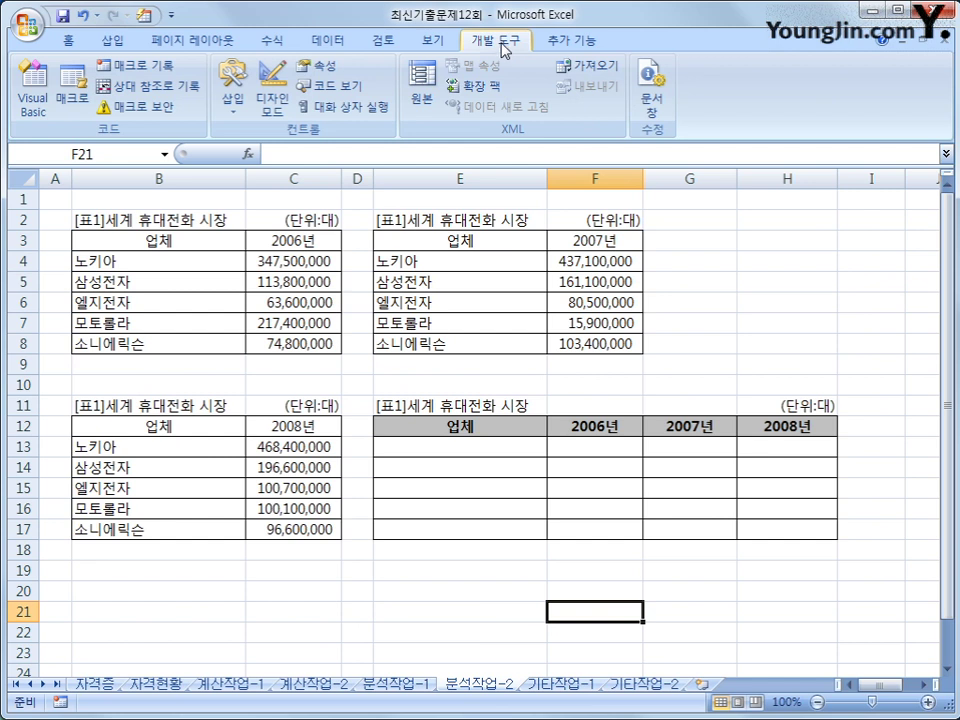
{"action": "left_click", "coordinate": [110, 63]}
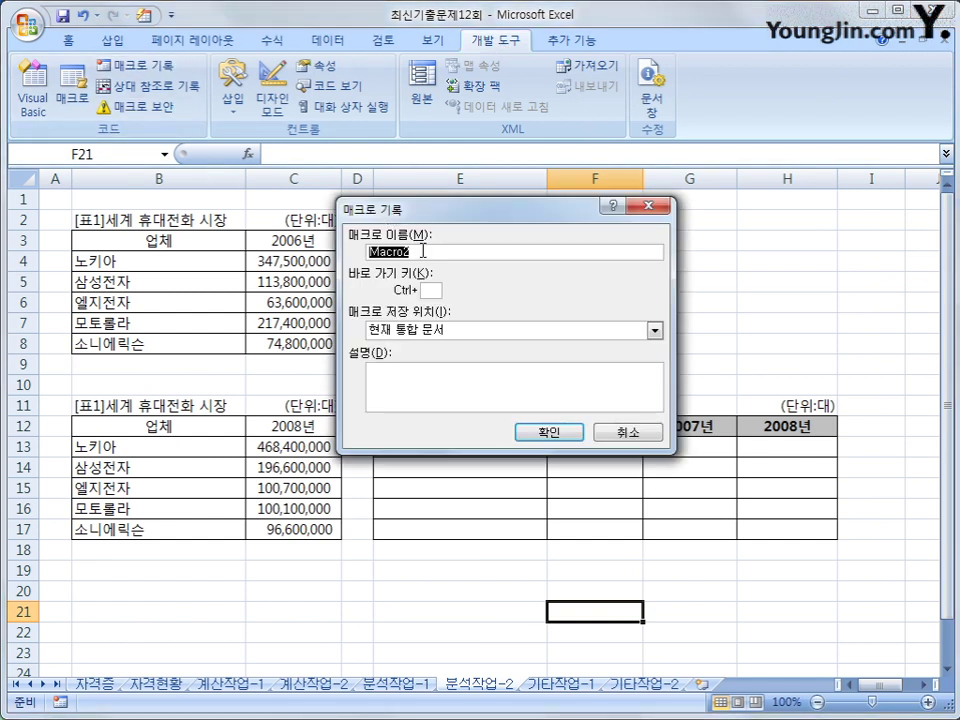
{"action": "type", "text": "통합"}
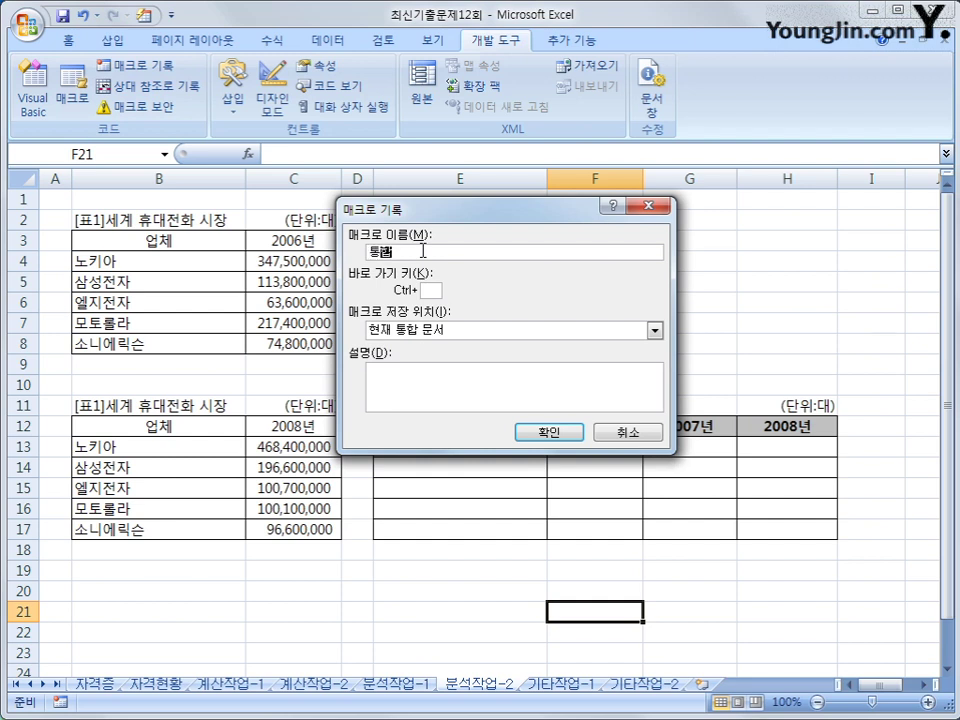
{"action": "left_click", "coordinate": [551, 435]}
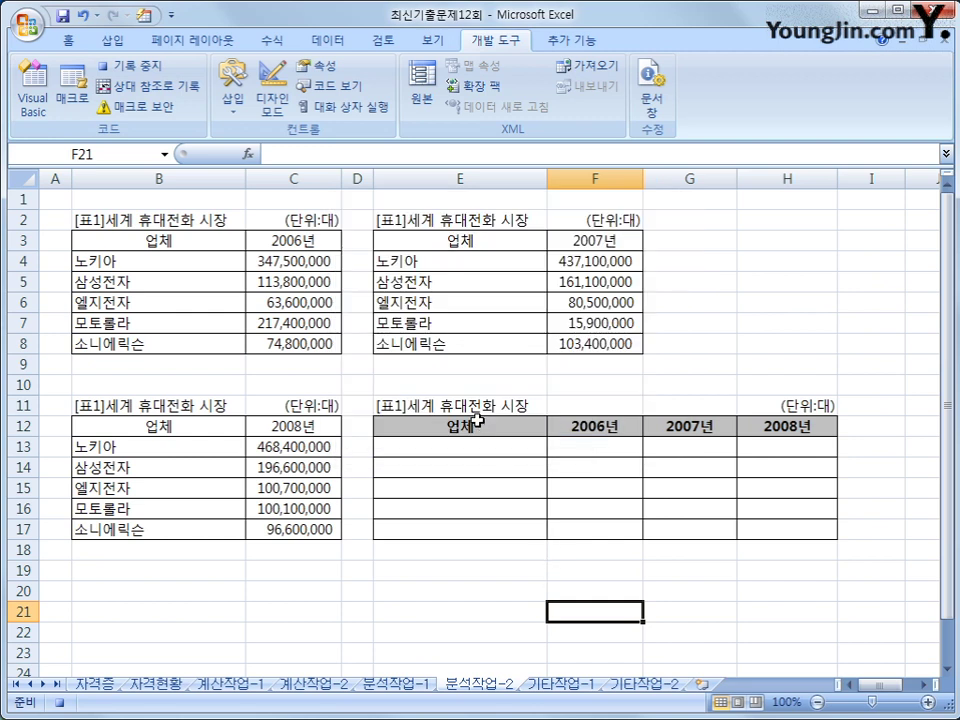
Start a 합계 consolidation (통합) into E12:H17 and add the 2006년 table B3:C8 as its first reference
{"action": "left_click_drag", "start_coordinate": [479, 425], "coordinate": [782, 539]}
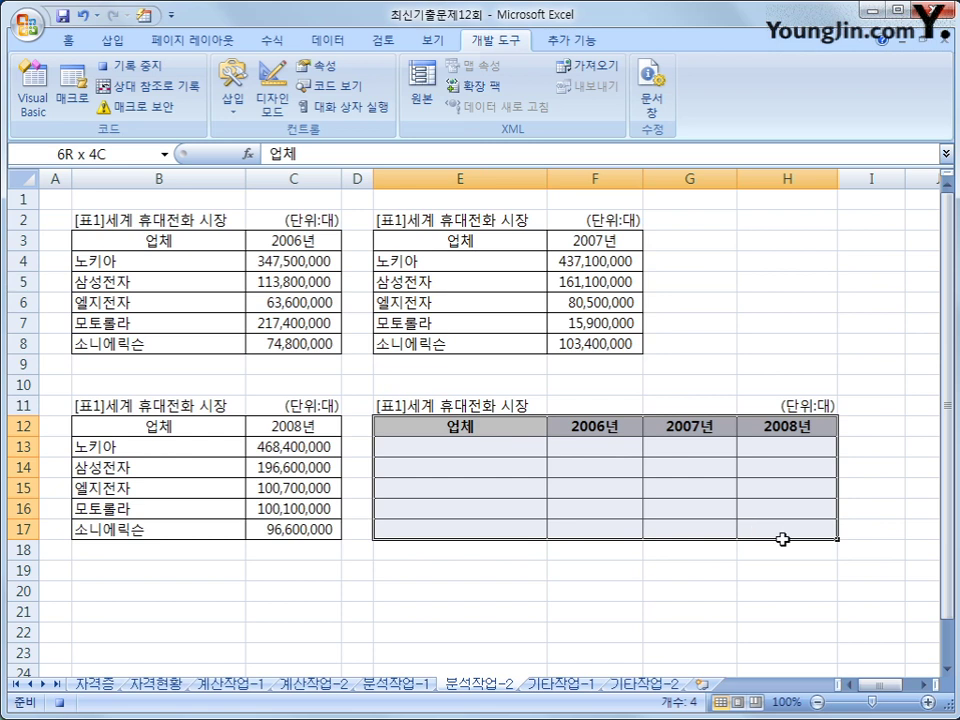
{"action": "left_click_drag", "start_coordinate": [782, 539], "coordinate": [784, 543]}
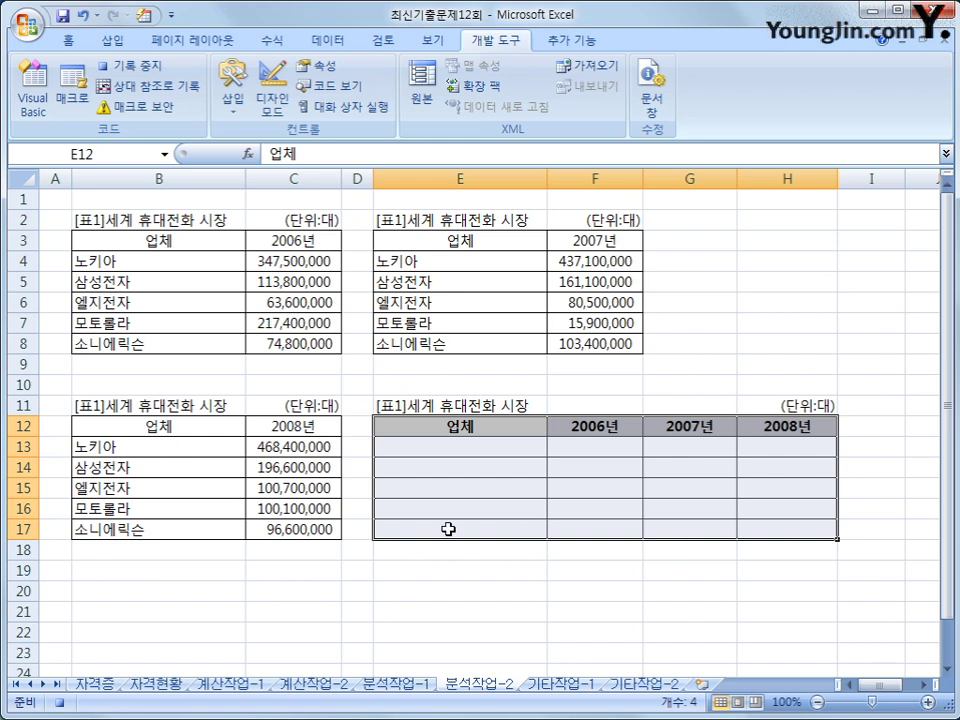
{"action": "left_click", "coordinate": [329, 44]}
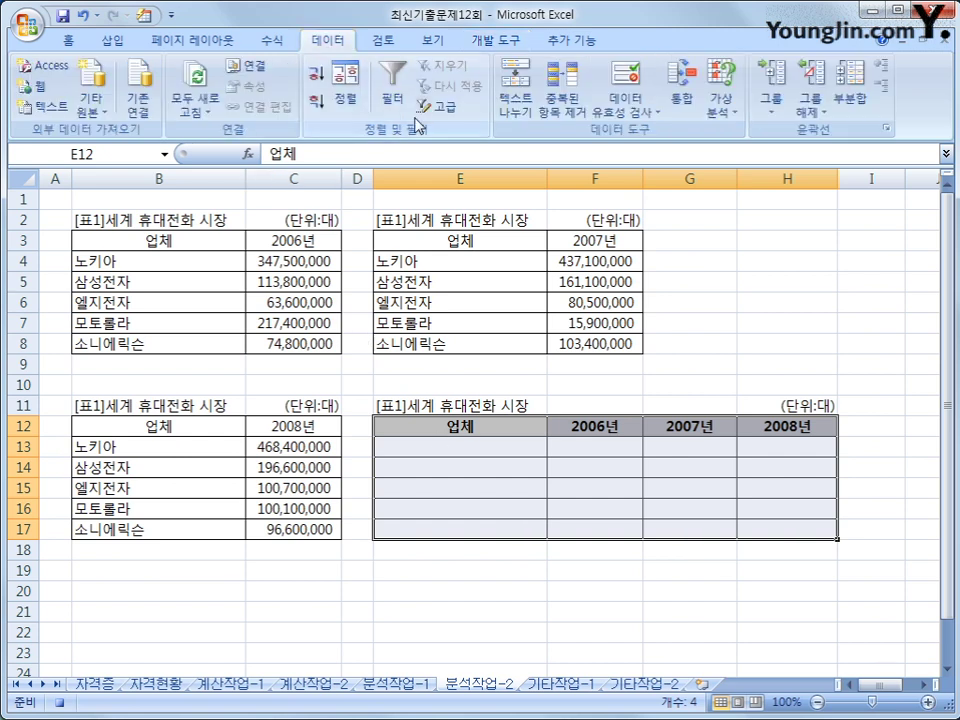
{"action": "left_click", "coordinate": [687, 105]}
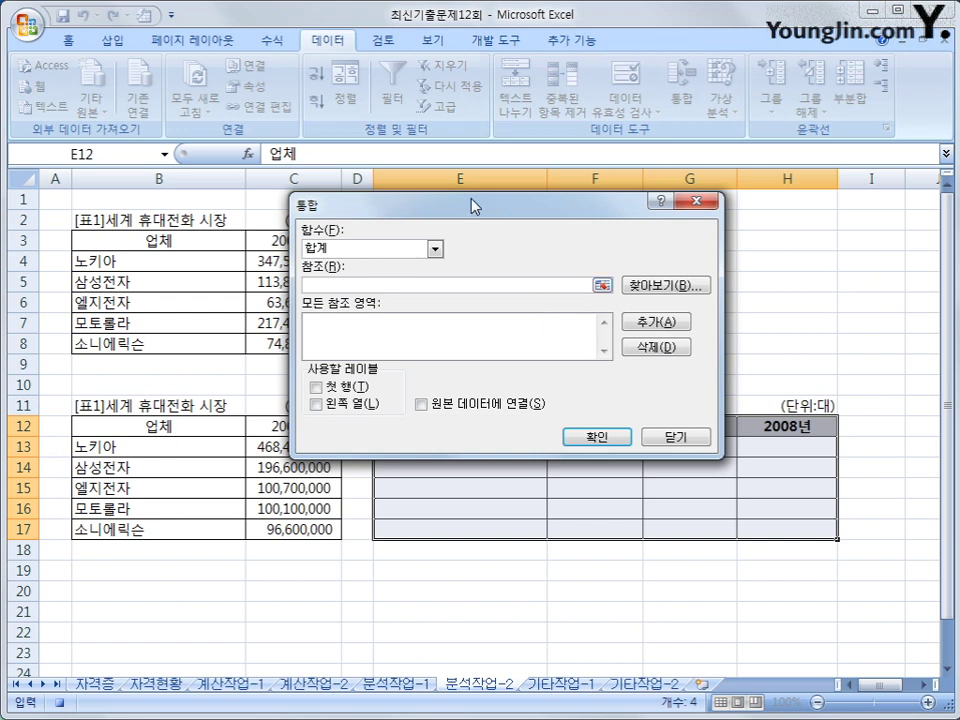
{"action": "left_click_drag", "start_coordinate": [470, 212], "coordinate": [556, 318]}
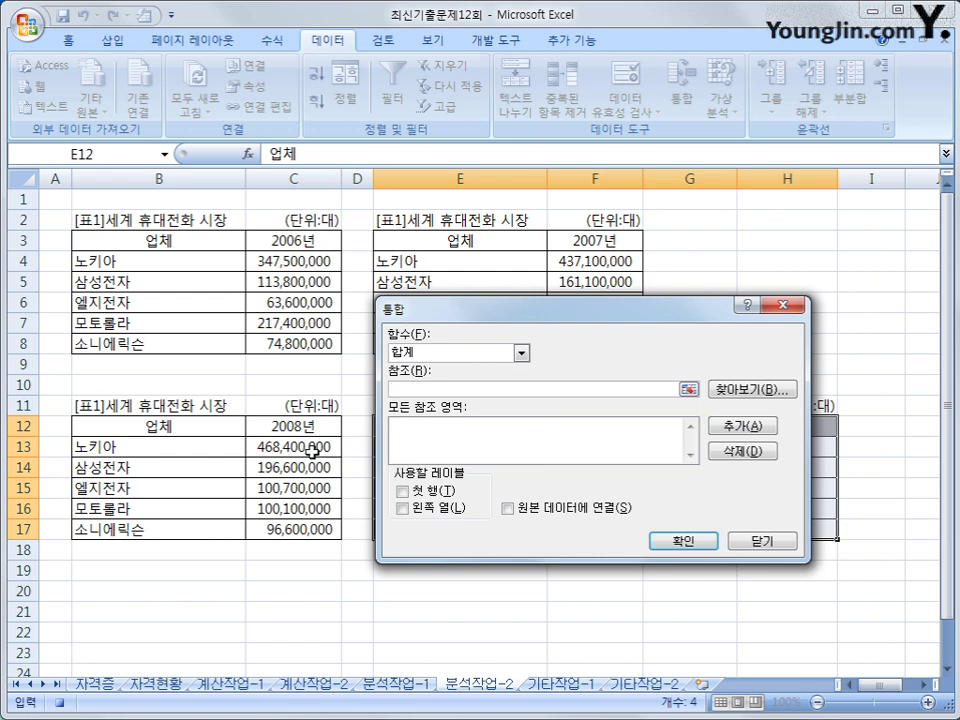
{"action": "left_click_drag", "start_coordinate": [133, 240], "coordinate": [287, 349]}
{"action": "left_click", "coordinate": [752, 426]}
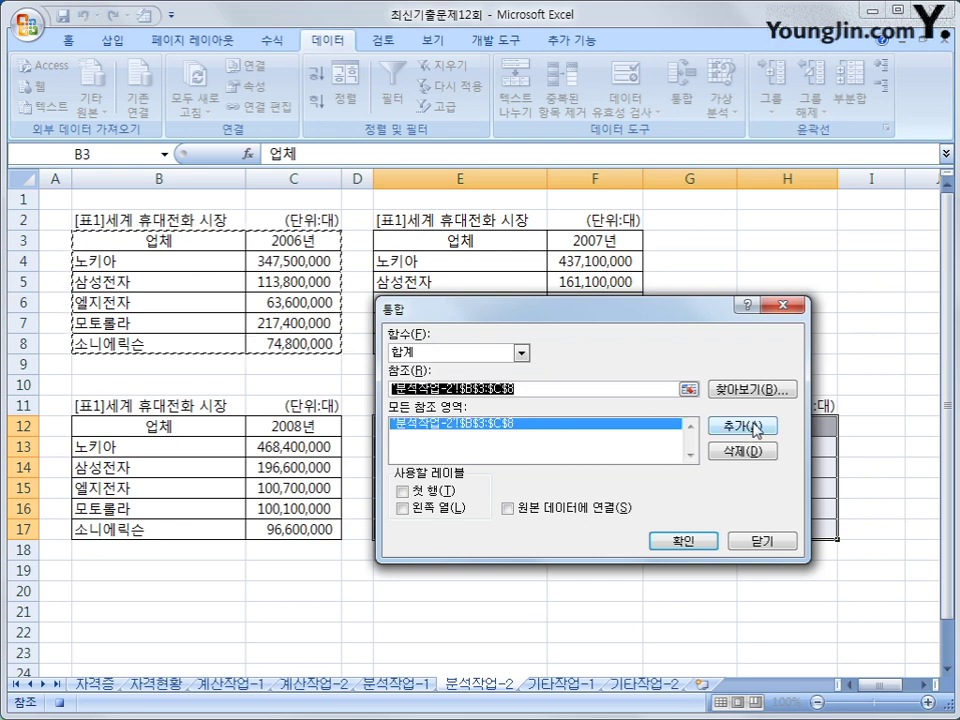
Add the 2007년 table E3:F8 and the 2008년 table B12:C17 to the consolidation references
{"action": "left_click_drag", "start_coordinate": [419, 240], "coordinate": [590, 343]}
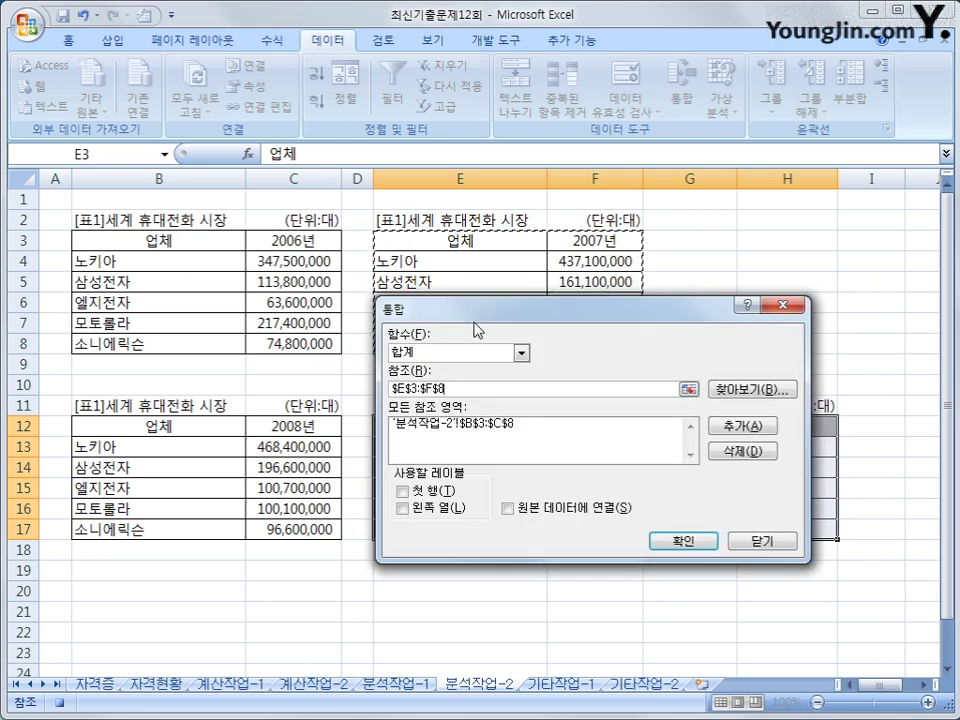
{"action": "left_click_drag", "start_coordinate": [488, 328], "coordinate": [458, 403]}
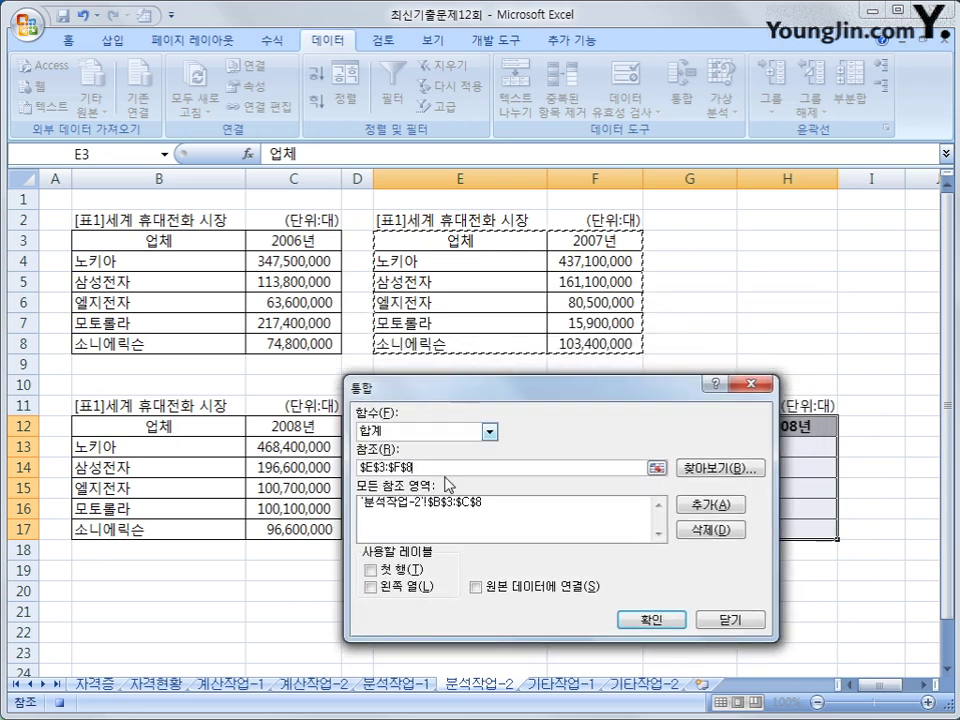
{"action": "left_click", "coordinate": [700, 505]}
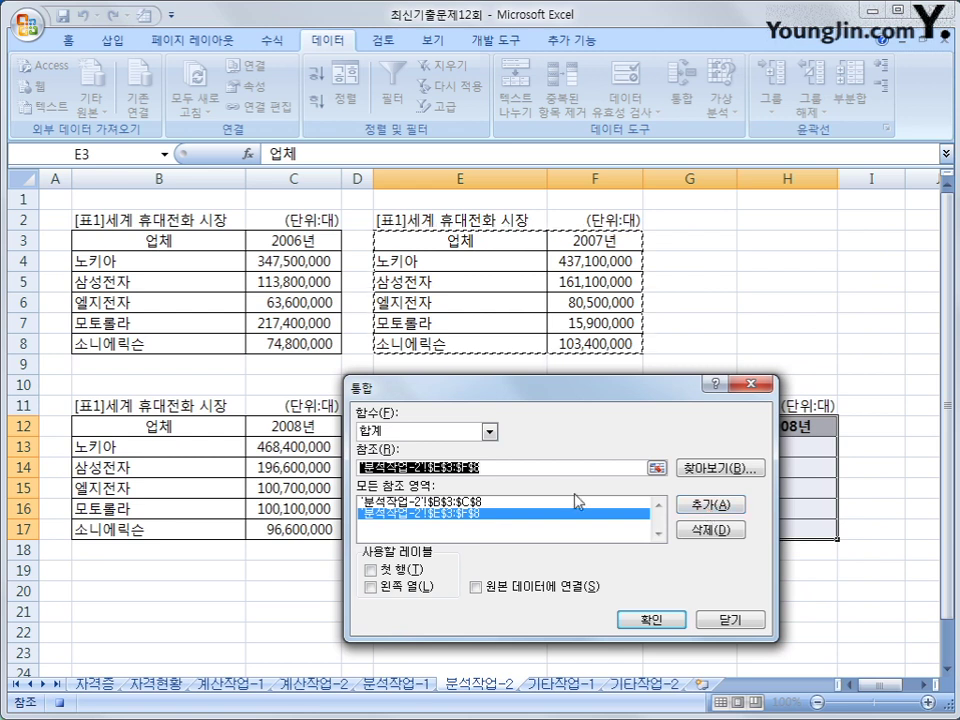
{"action": "left_click_drag", "start_coordinate": [160, 426], "coordinate": [284, 532]}
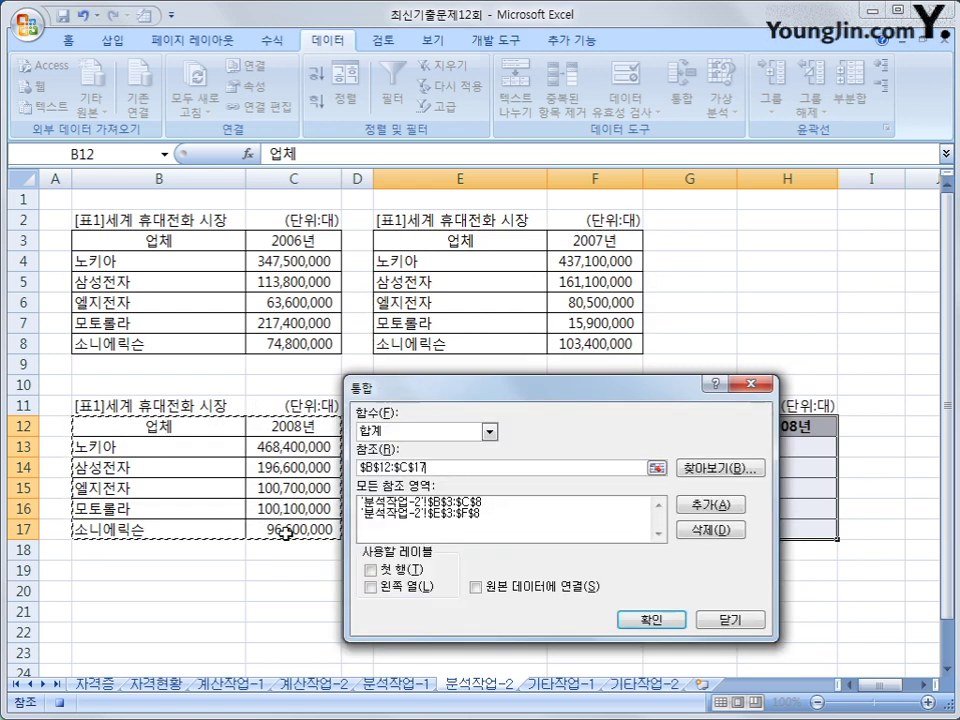
{"action": "left_click", "coordinate": [702, 506]}
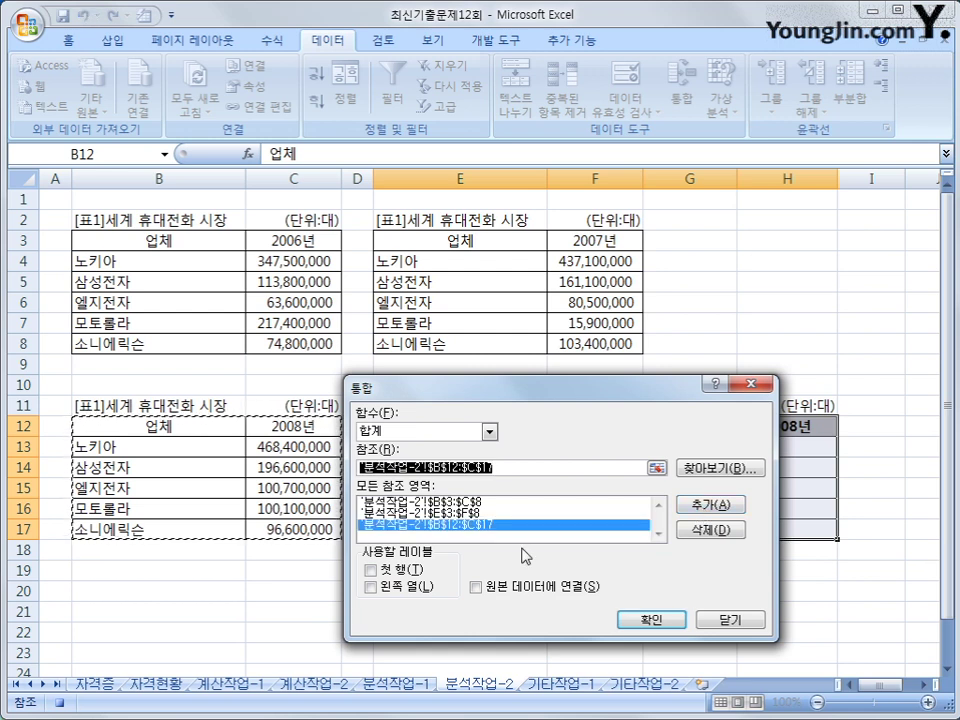
Use the first row (첫 행) and left column (왼쪽 열) as labels and run the consolidation
{"action": "left_click", "coordinate": [398, 576]}
{"action": "left_click", "coordinate": [391, 590]}
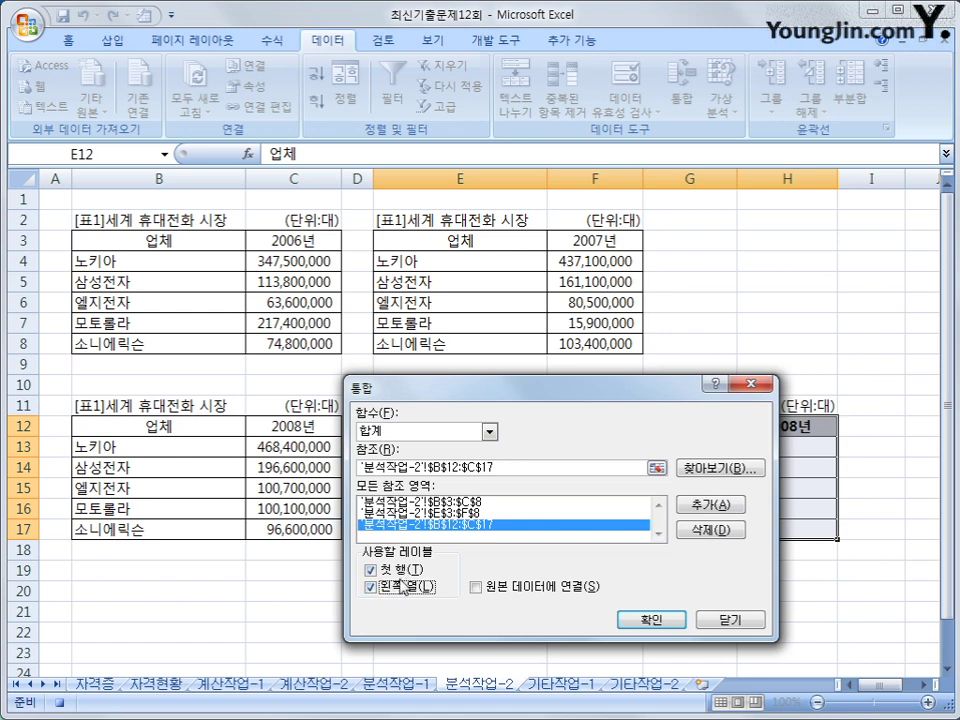
{"action": "left_click", "coordinate": [640, 619]}
Select cell E12 to clear the range selection and stop recording the macro
{"action": "left_click", "coordinate": [491, 427]}
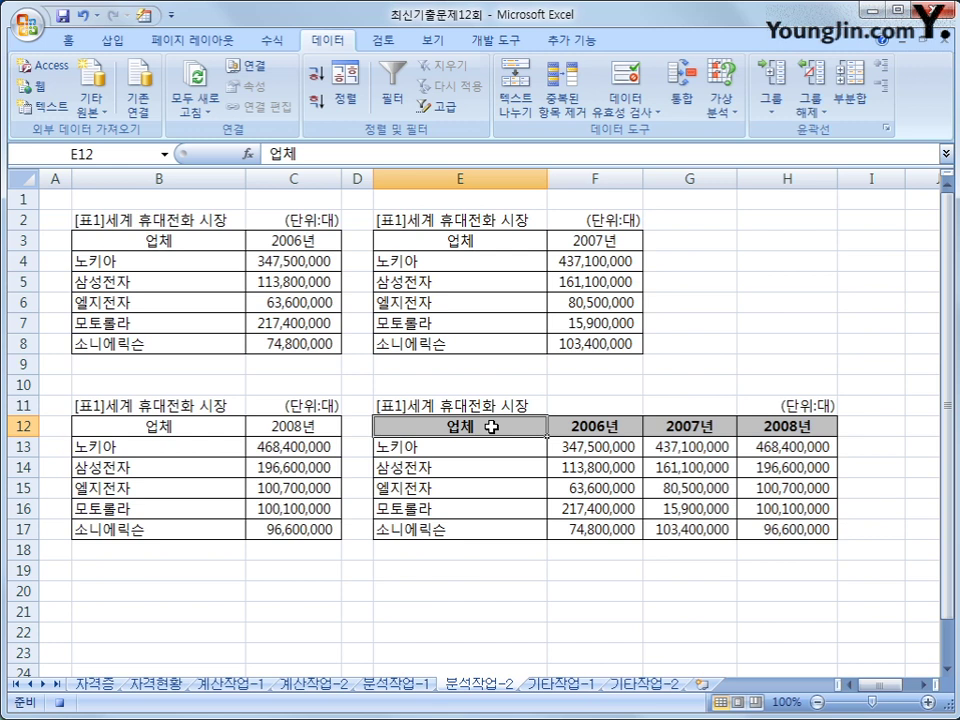
{"action": "left_click", "coordinate": [482, 40]}
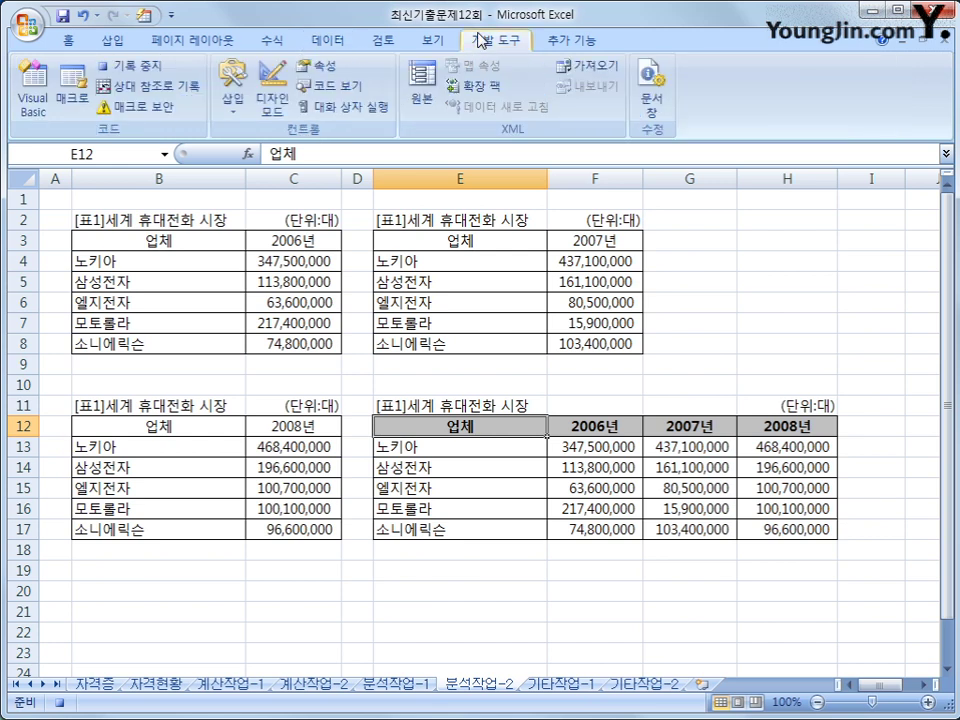
{"action": "left_click", "coordinate": [130, 65]}
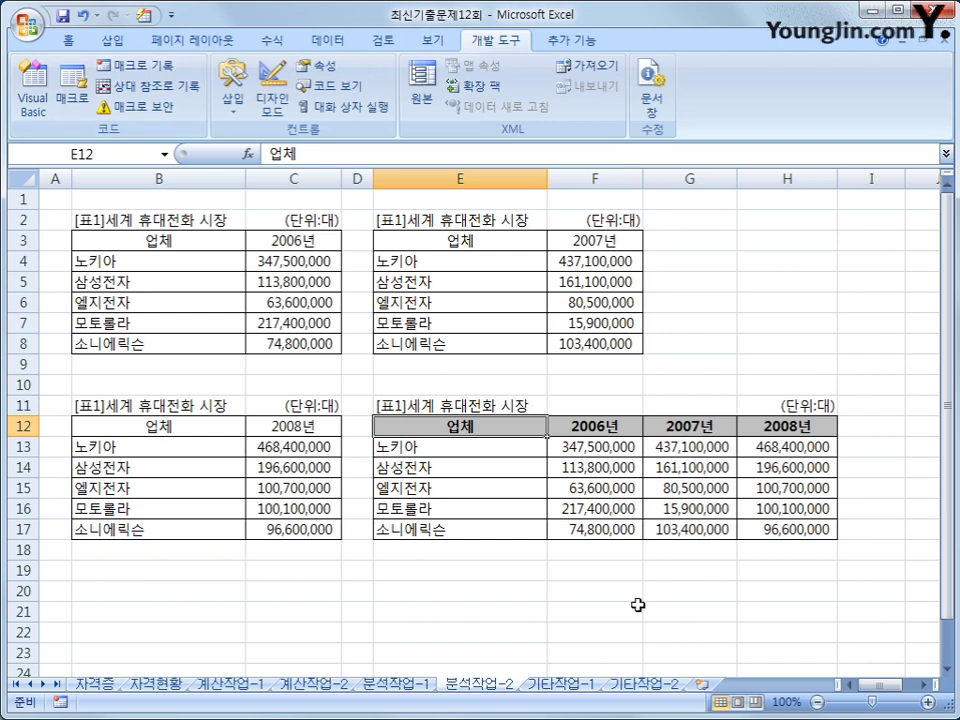
{"action": "left_click", "coordinate": [710, 626]}
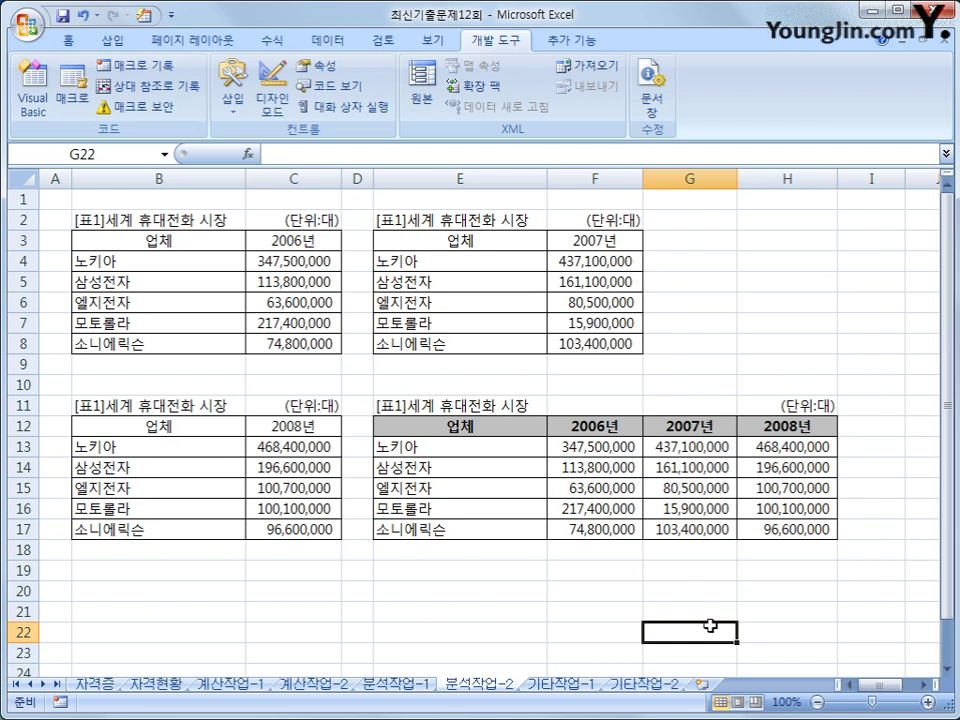
Add a form-control button (단추) over H4:H5 that runs the 통합 macro and label it 통합
{"action": "left_click", "coordinate": [224, 110]}
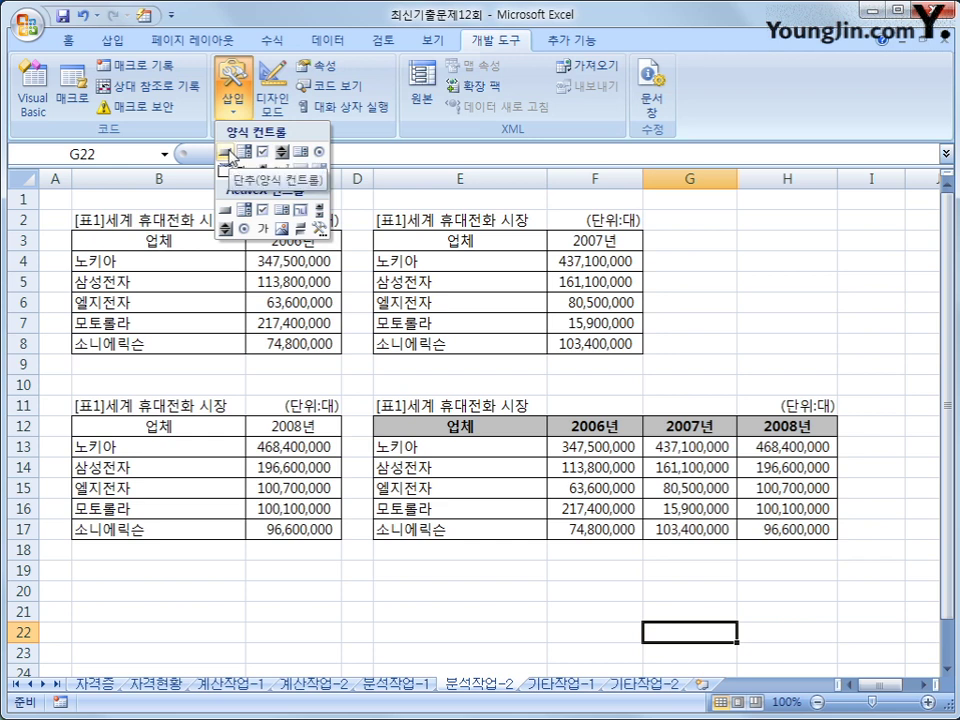
{"action": "left_click", "coordinate": [226, 151]}
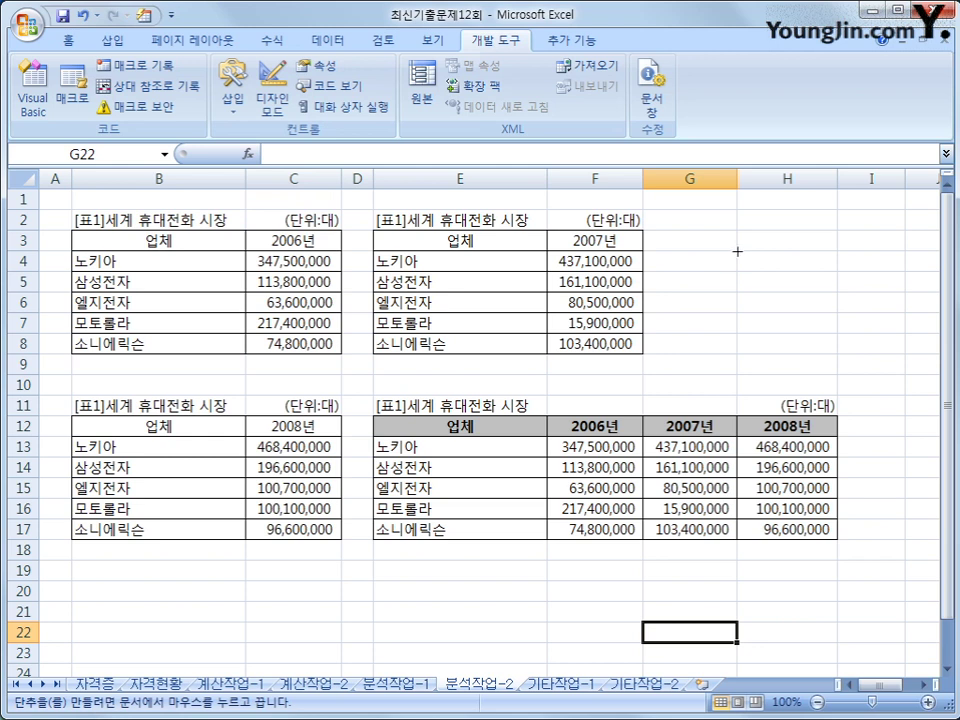
{"action": "left_click_drag", "start_coordinate": [737, 251], "coordinate": [836, 292]}
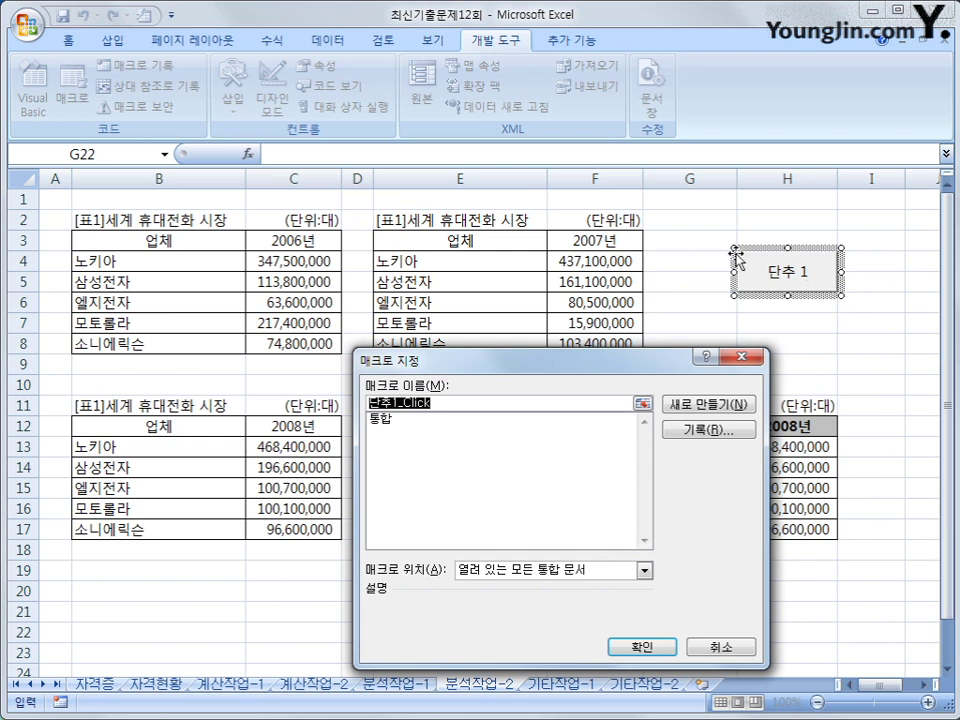
{"action": "left_click", "coordinate": [402, 421]}
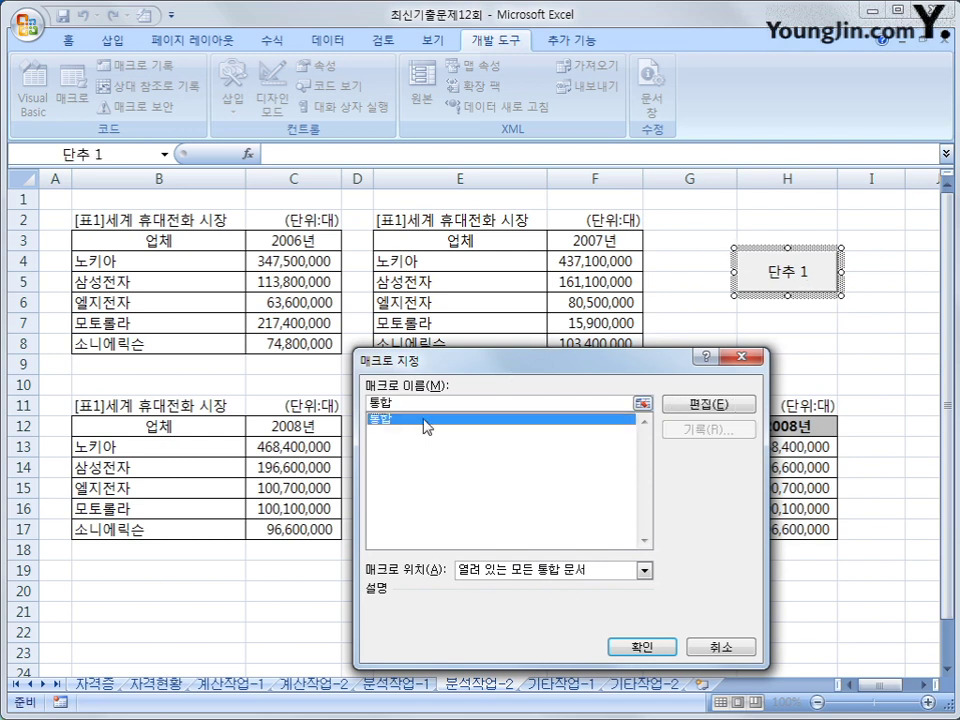
{"action": "left_click", "coordinate": [643, 646]}
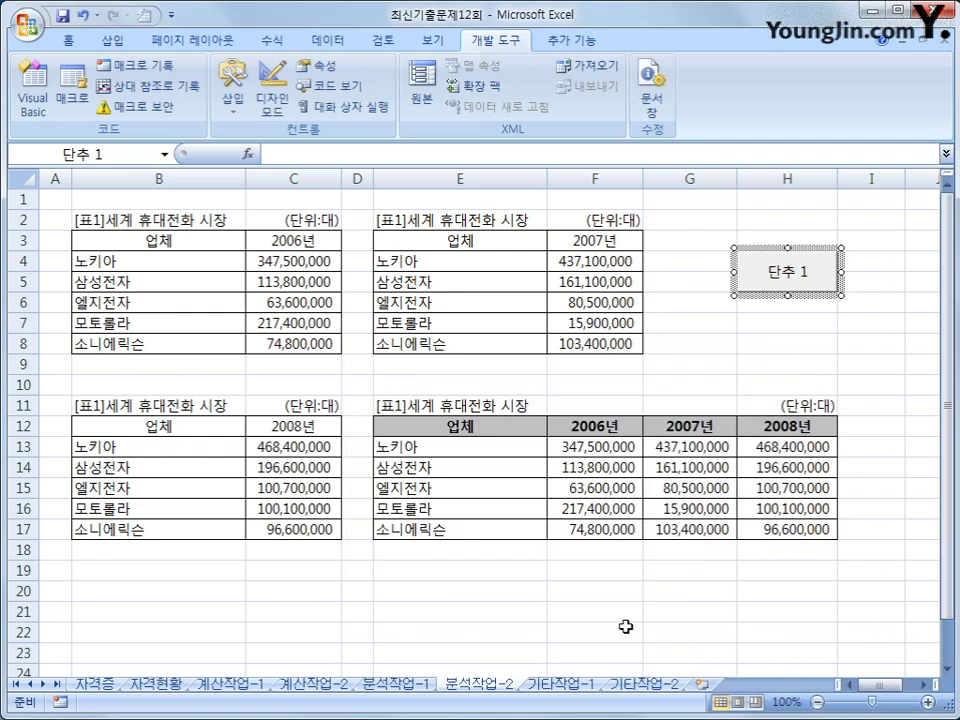
{"action": "type", "text": "통합"}
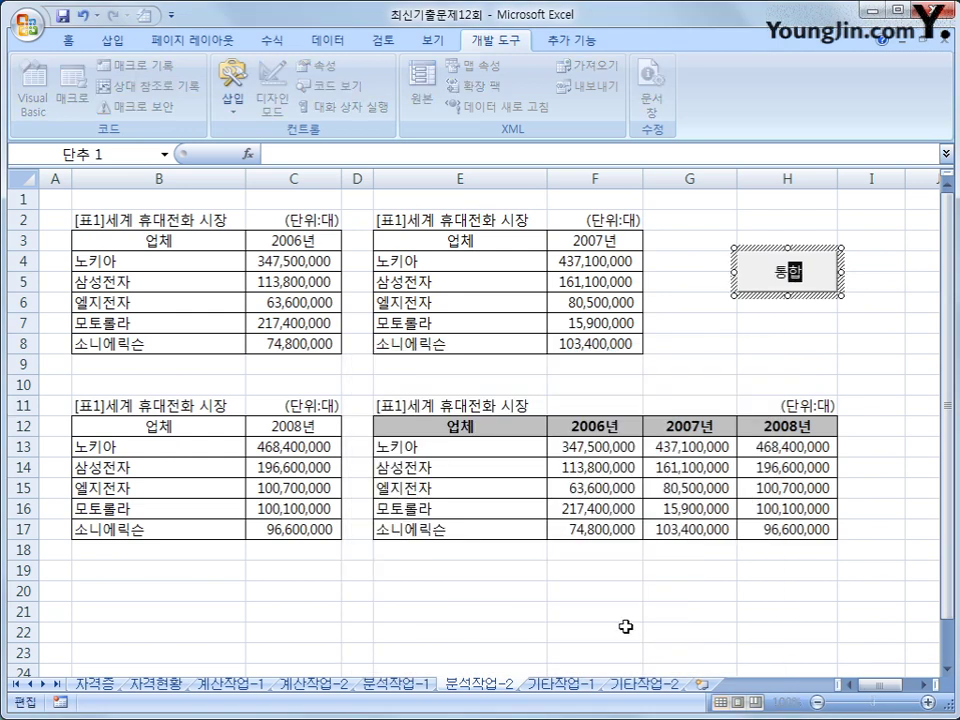
{"action": "left_click", "coordinate": [765, 368]}
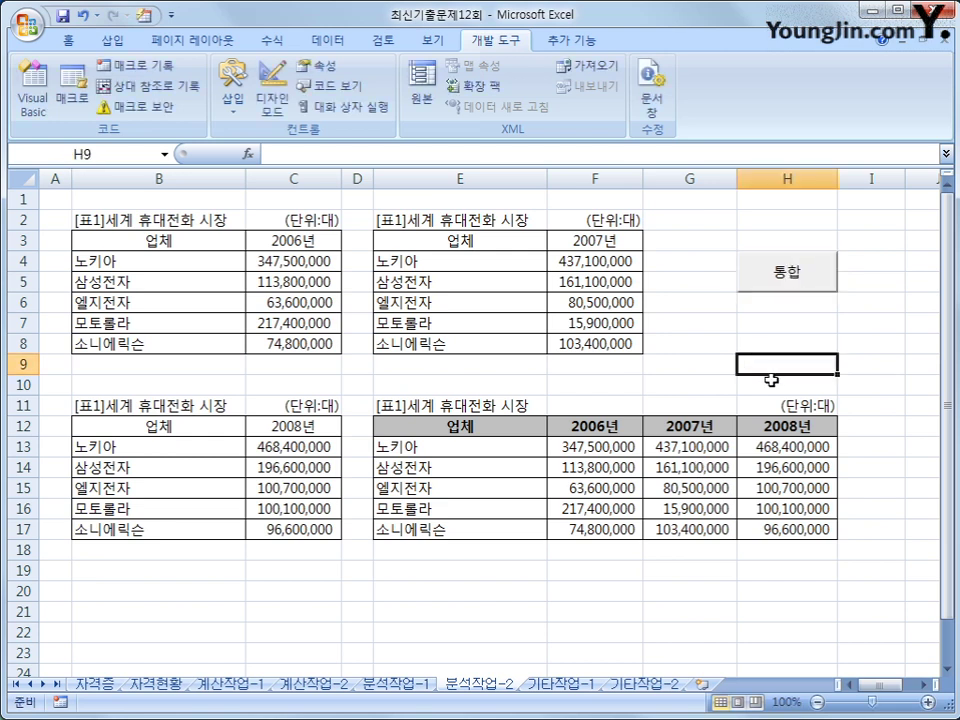
On the 기타작업-1 sheet, add a polynomial (다항식) trendline to the chart's A사 series with a forward forecast of 1 period
{"action": "left_click", "coordinate": [555, 685]}
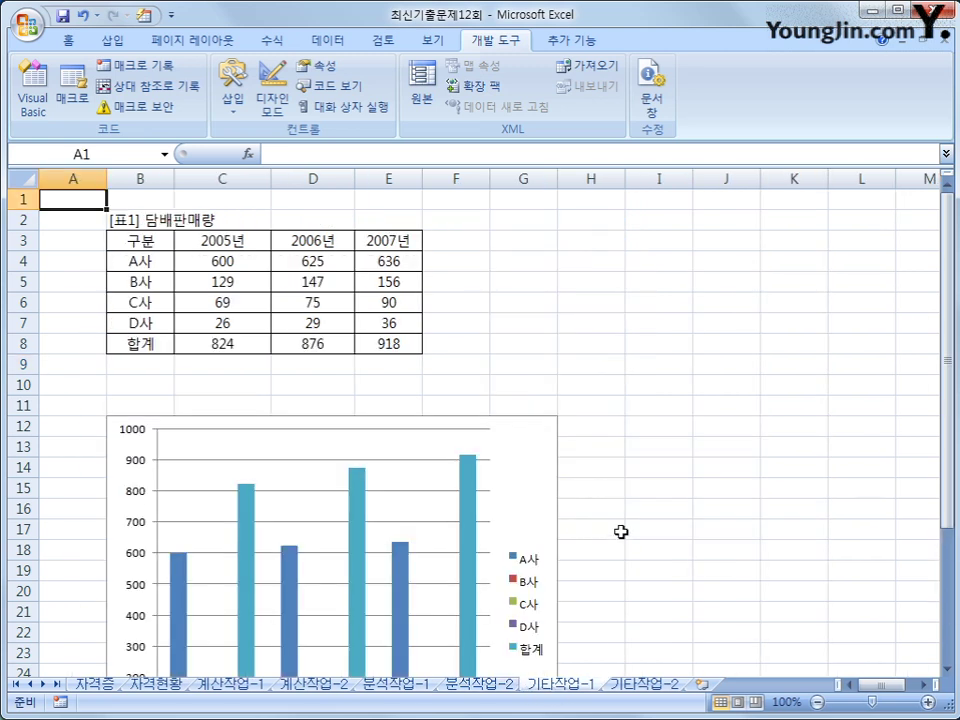
{"action": "scroll", "coordinate": [620, 533], "scroll_direction": "down", "scroll_amount": 3}
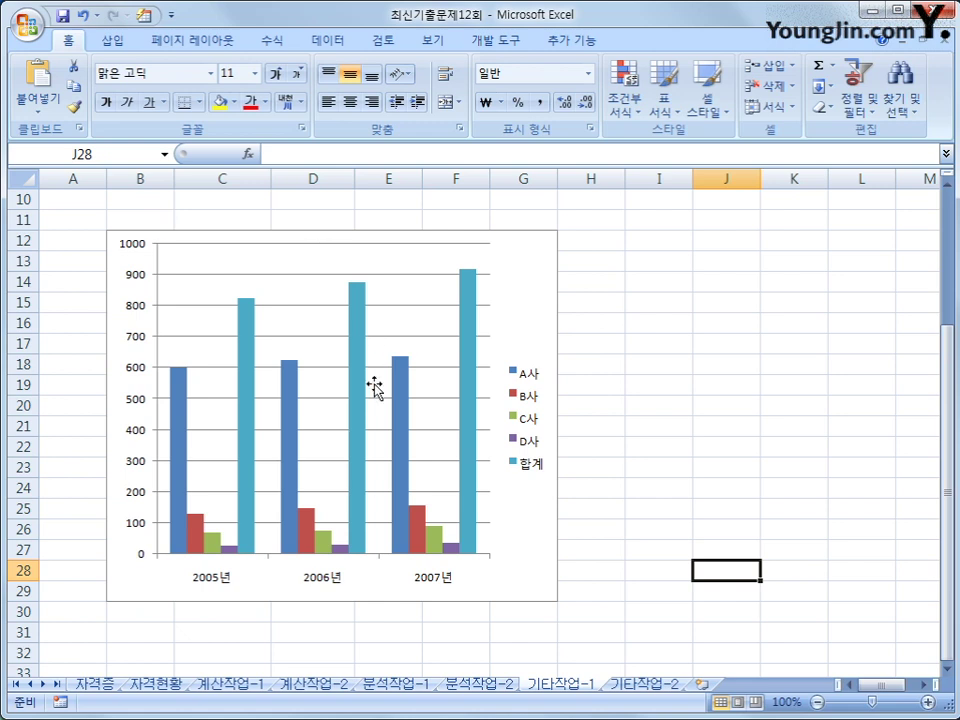
{"action": "left_click", "coordinate": [177, 388]}
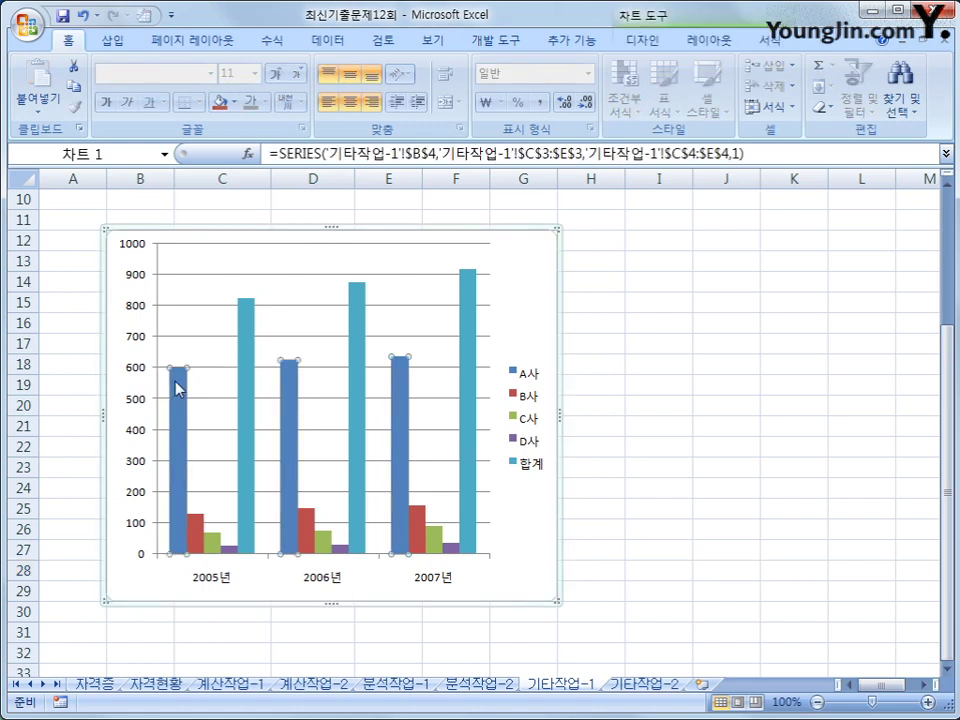
{"action": "right_click", "coordinate": [179, 385]}
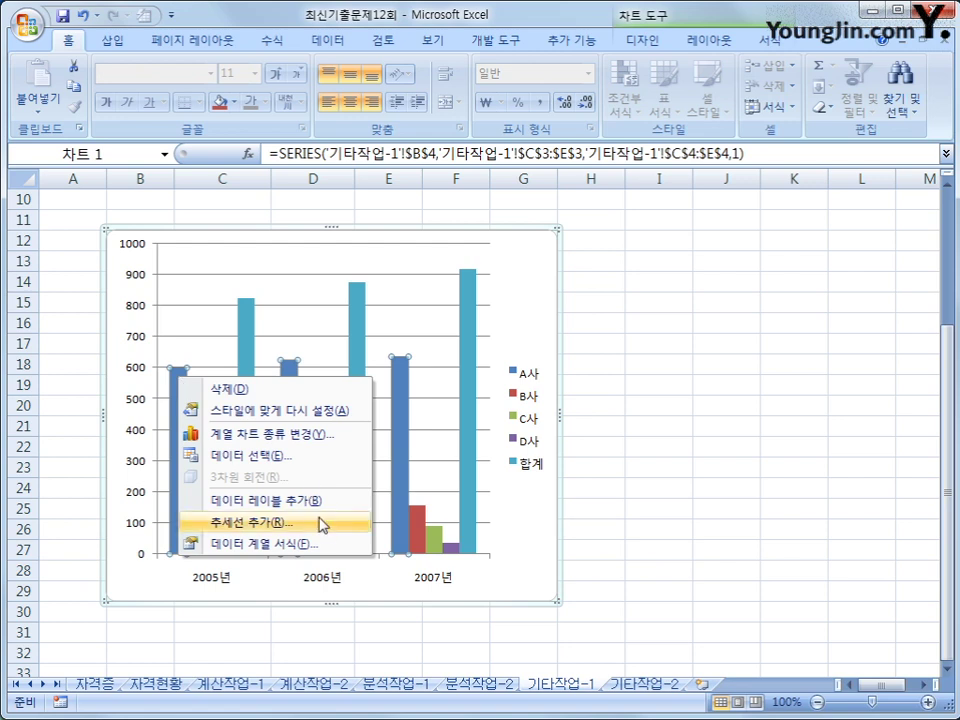
{"action": "left_click", "coordinate": [322, 533]}
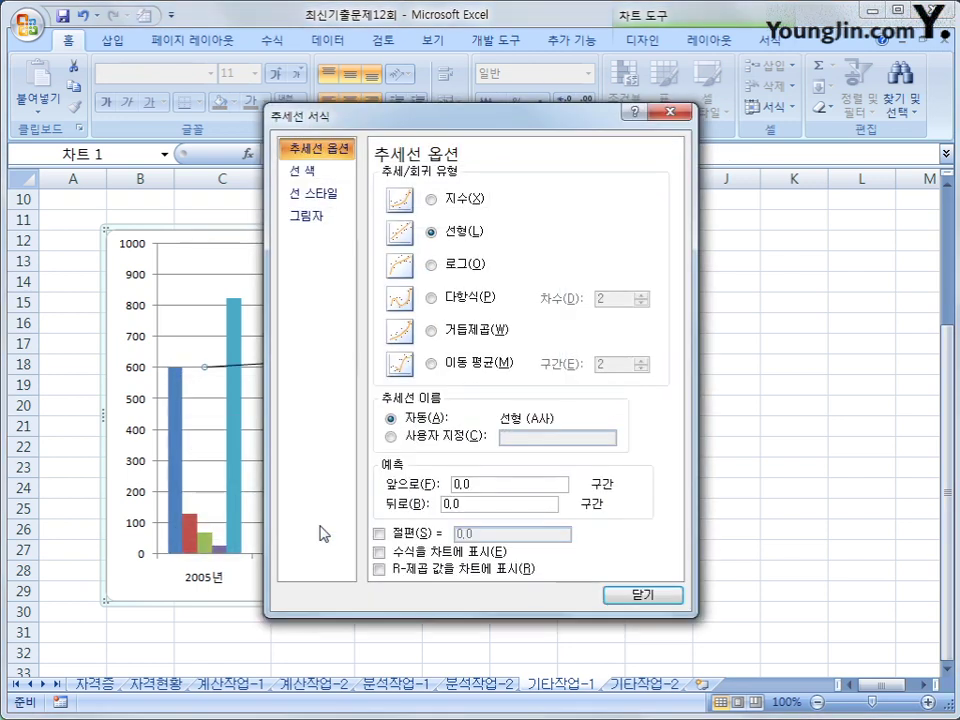
{"action": "left_click", "coordinate": [455, 299]}
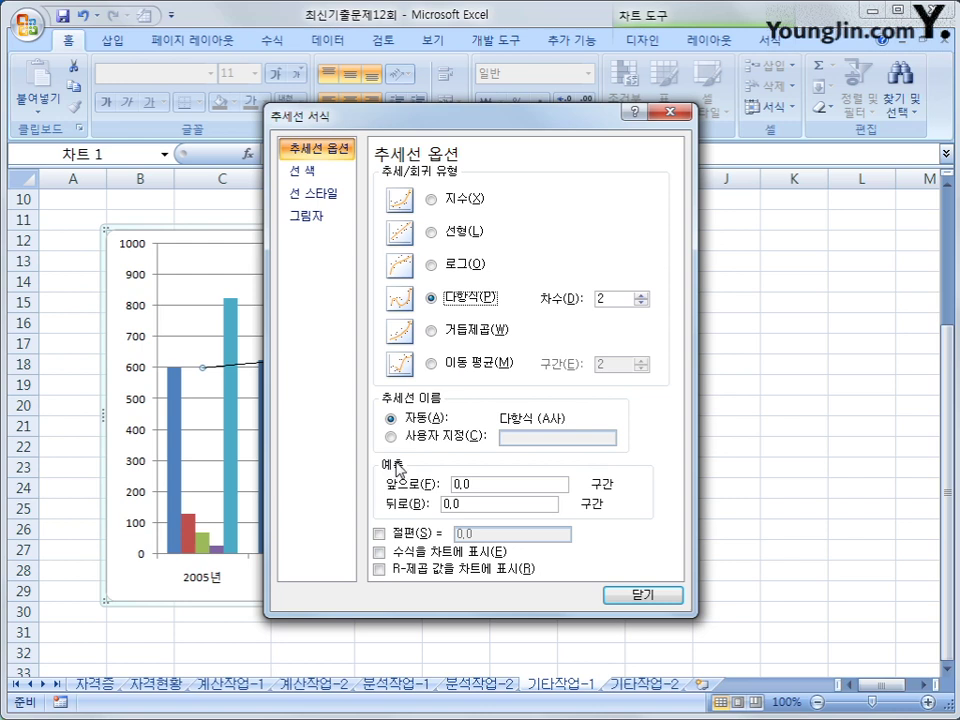
{"action": "left_click_drag", "start_coordinate": [470, 484], "coordinate": [443, 488]}
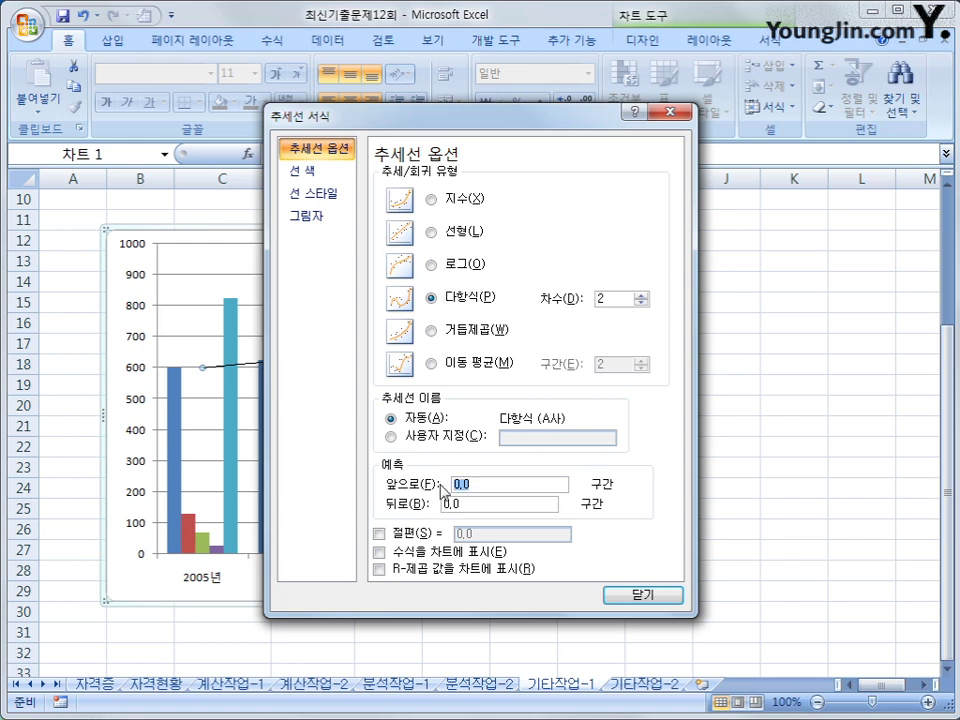
{"action": "type", "text": "1"}
{"action": "left_click", "coordinate": [624, 598]}
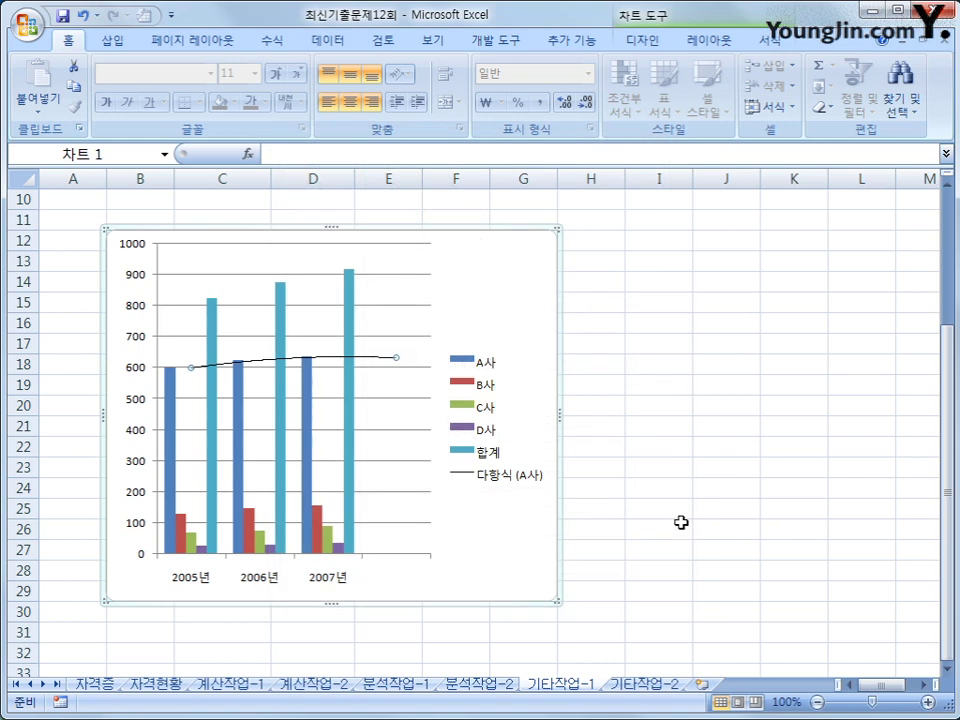
Change the chart type of the 합계 series to a line with markers (꺾은선형)
{"action": "left_click", "coordinate": [349, 287]}
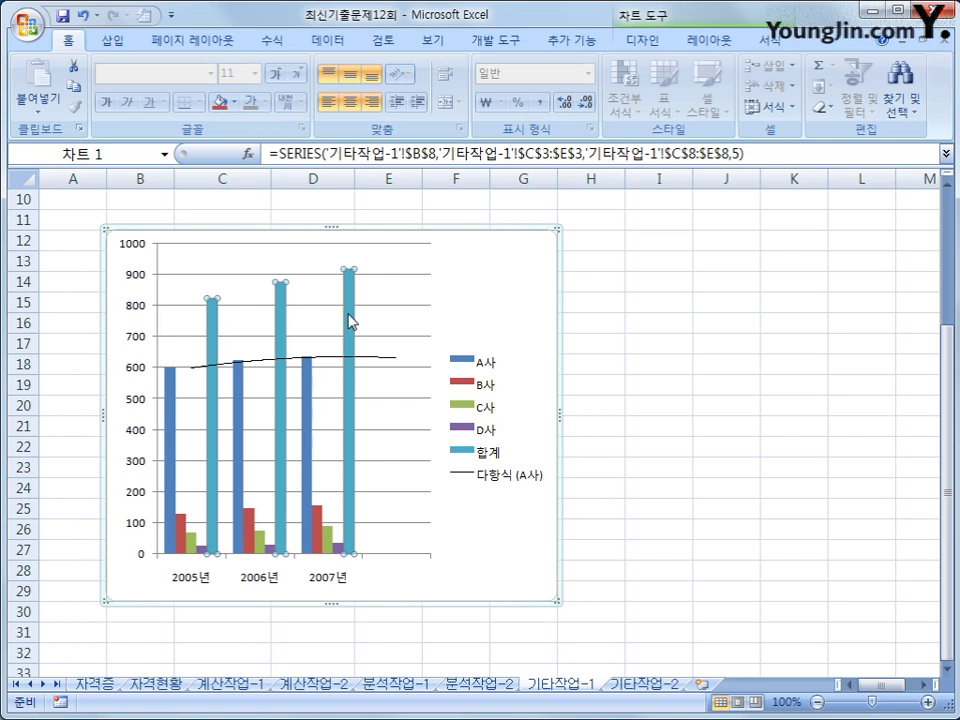
{"action": "right_click", "coordinate": [349, 318]}
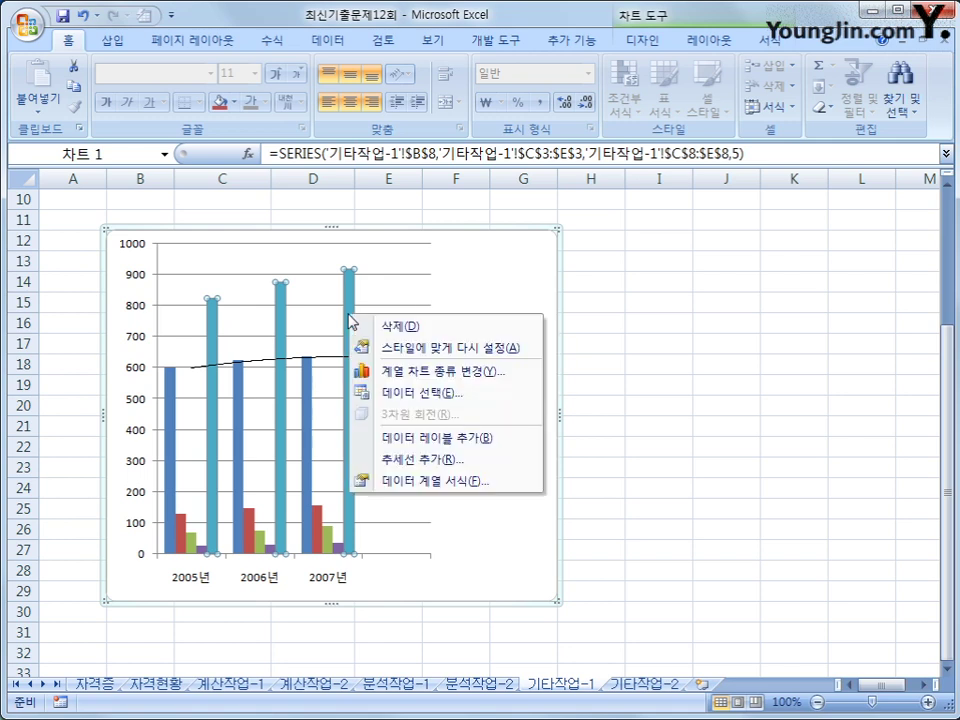
{"action": "left_click", "coordinate": [488, 372]}
{"action": "left_click", "coordinate": [519, 478]}
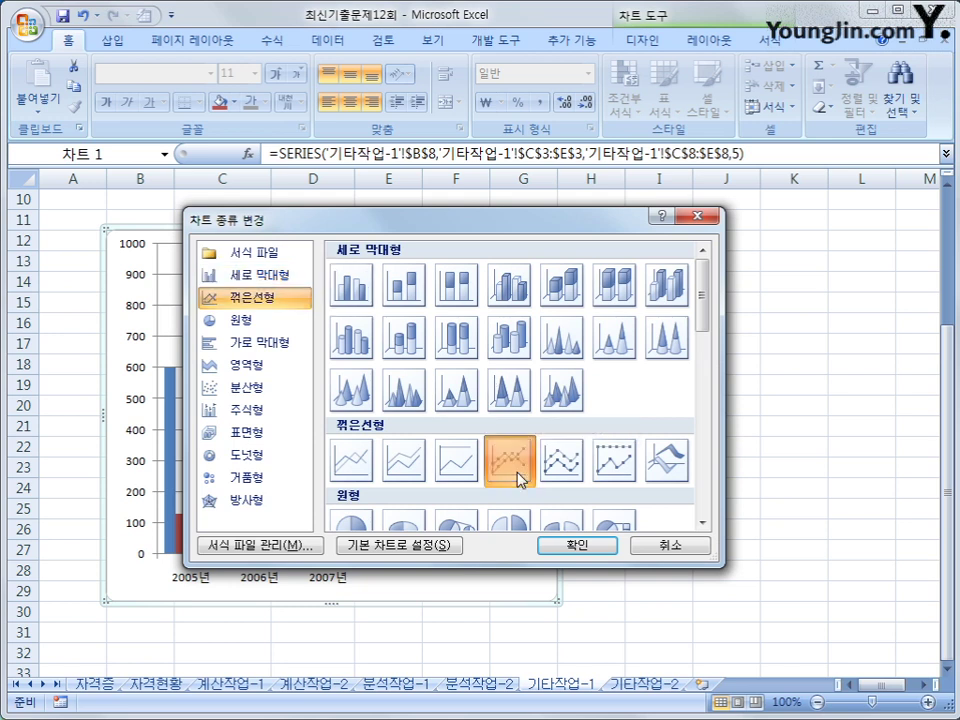
{"action": "left_click", "coordinate": [576, 545]}
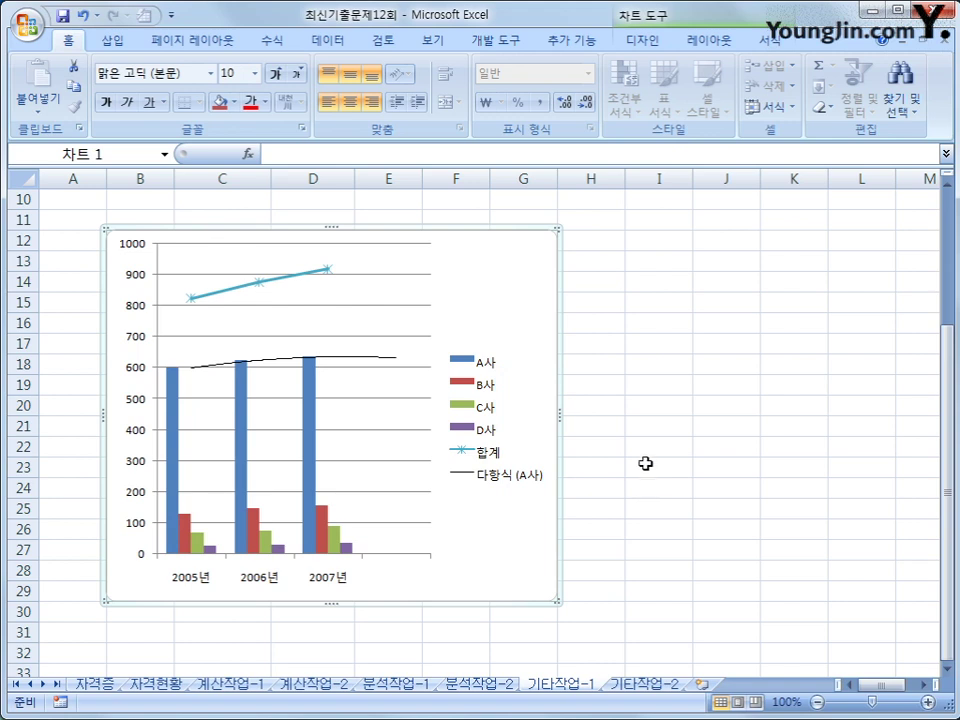
Plot the 합계 line series on the secondary axis (보조 축)
{"action": "left_click", "coordinate": [259, 288]}
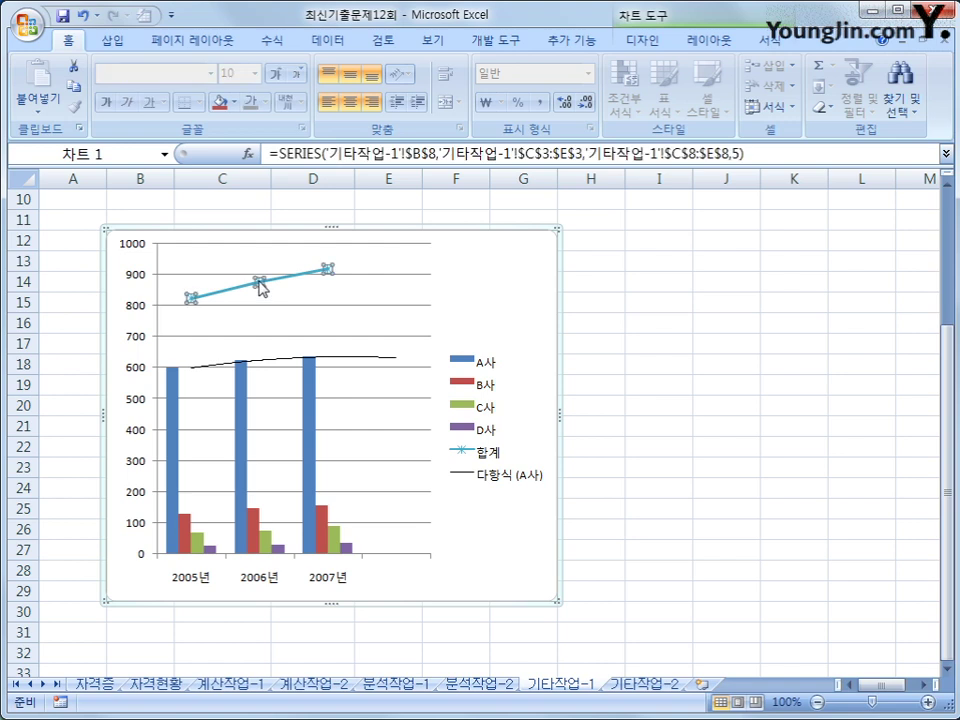
{"action": "right_click", "coordinate": [259, 288]}
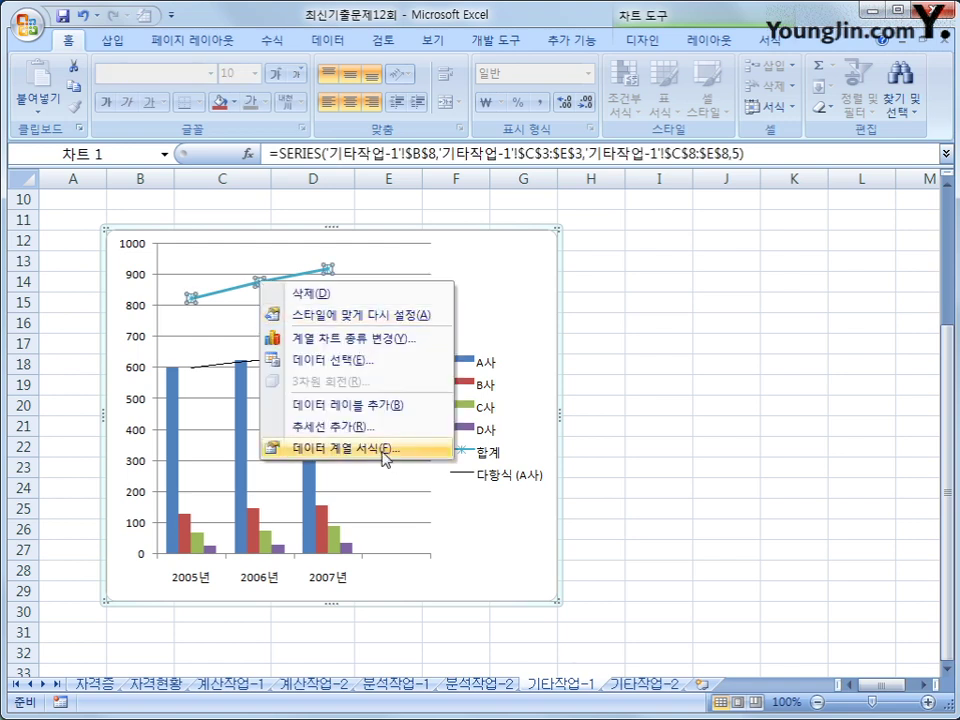
{"action": "left_click", "coordinate": [384, 450]}
{"action": "left_click", "coordinate": [424, 218]}
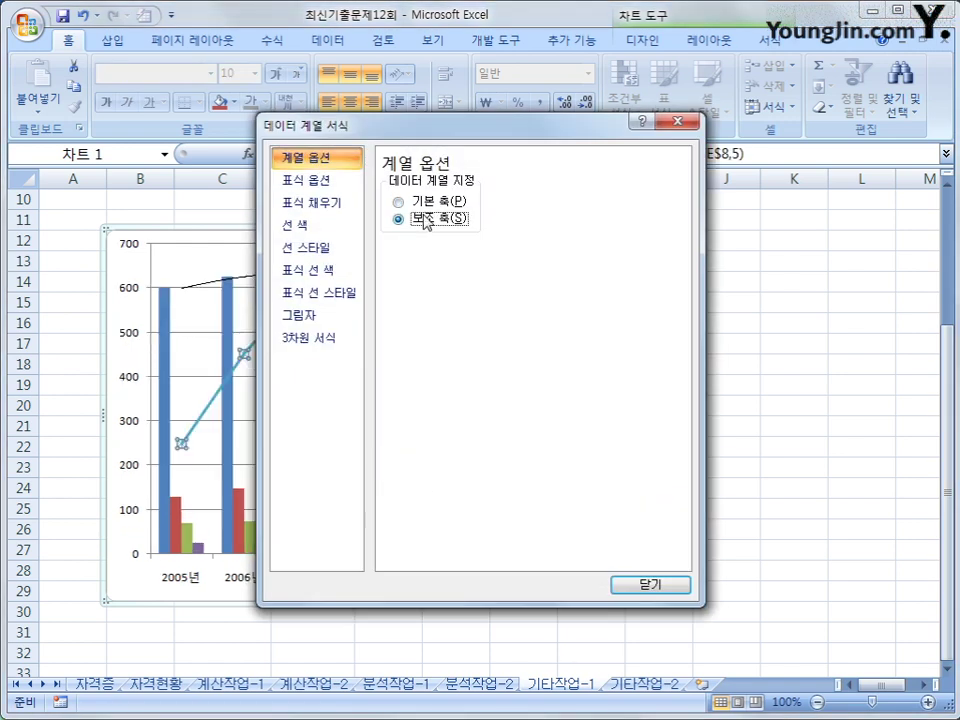
{"action": "left_click", "coordinate": [645, 584]}
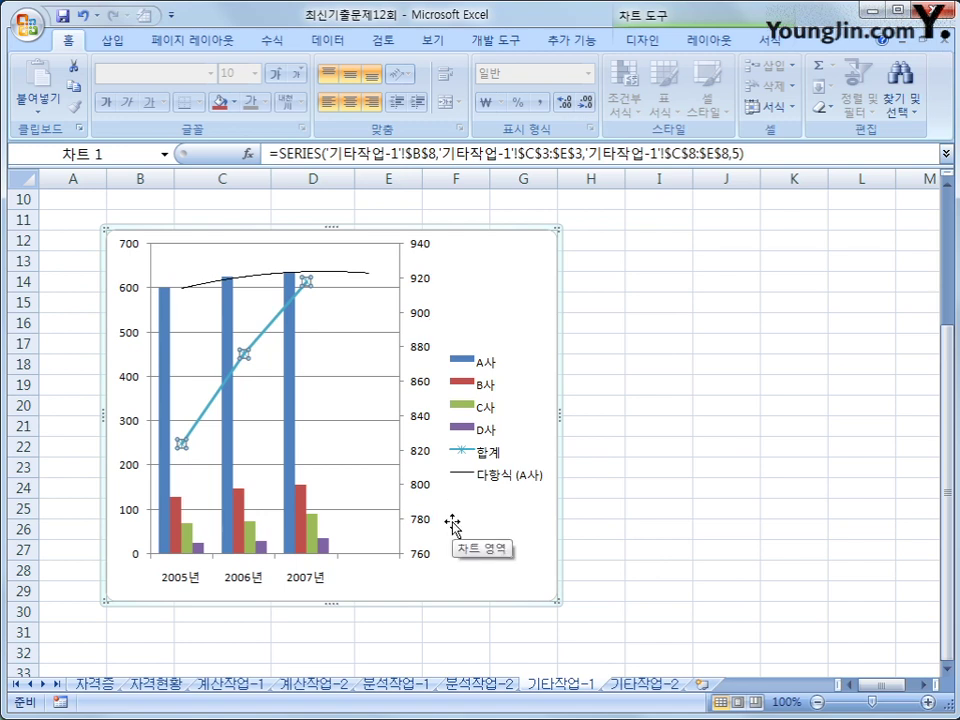
Fix the secondary vertical axis scale at minimum 750, maximum 950 and major unit 50
{"action": "left_click", "coordinate": [417, 283]}
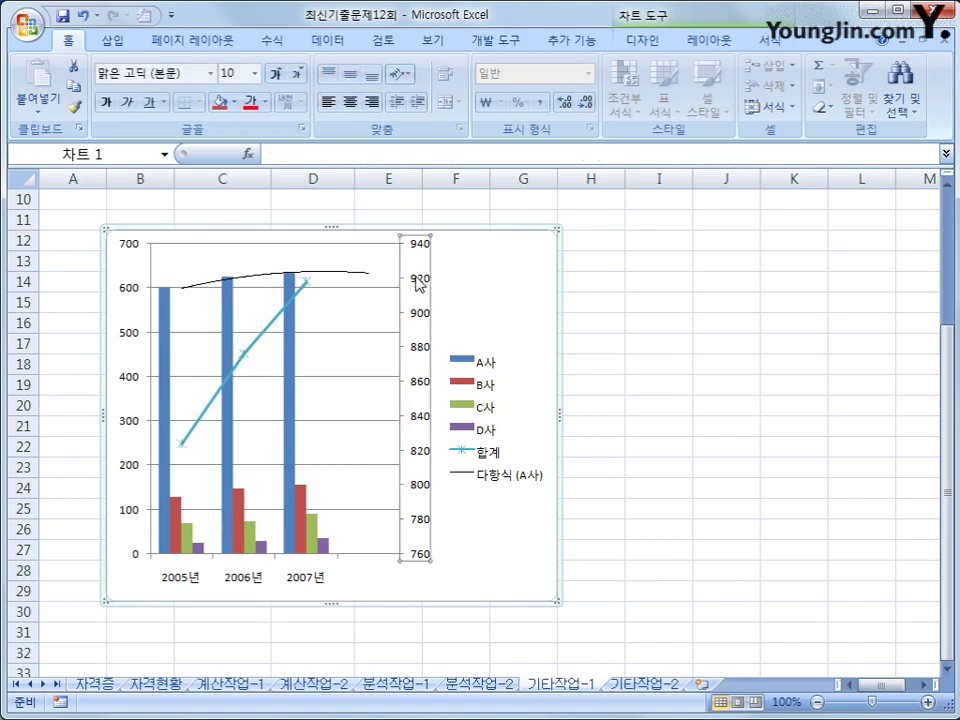
{"action": "right_click", "coordinate": [417, 283]}
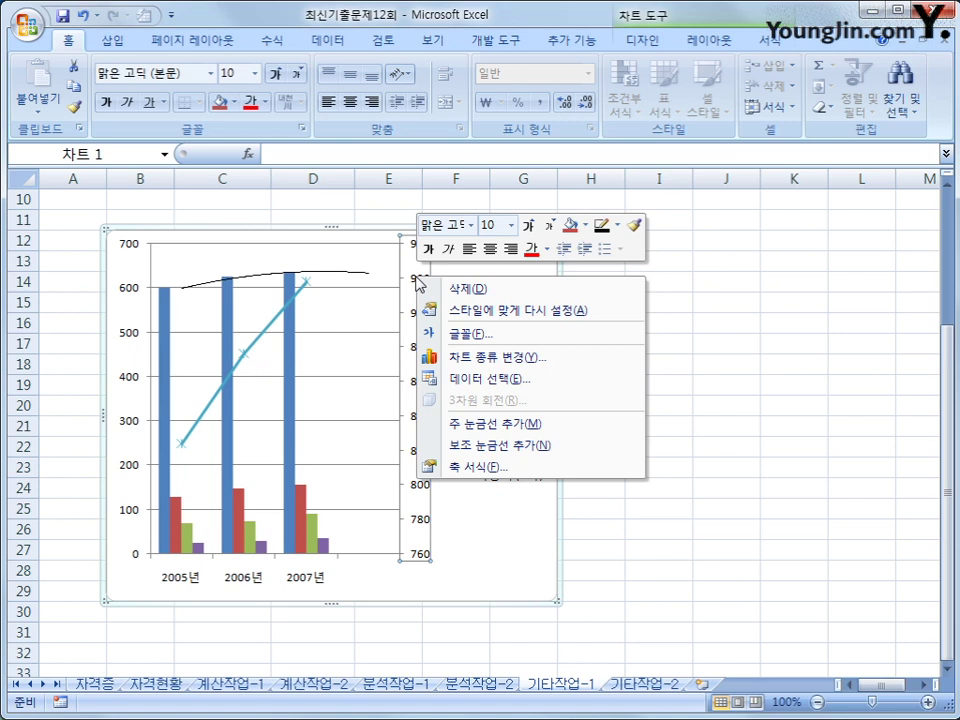
{"action": "left_click", "coordinate": [528, 476]}
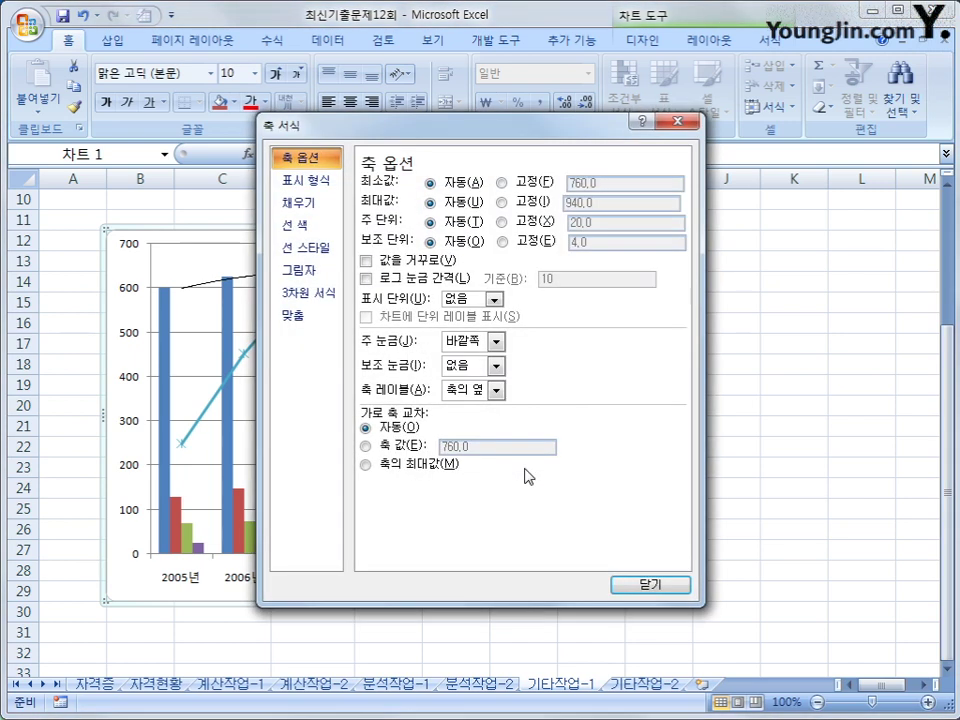
{"action": "left_click", "coordinate": [502, 182]}
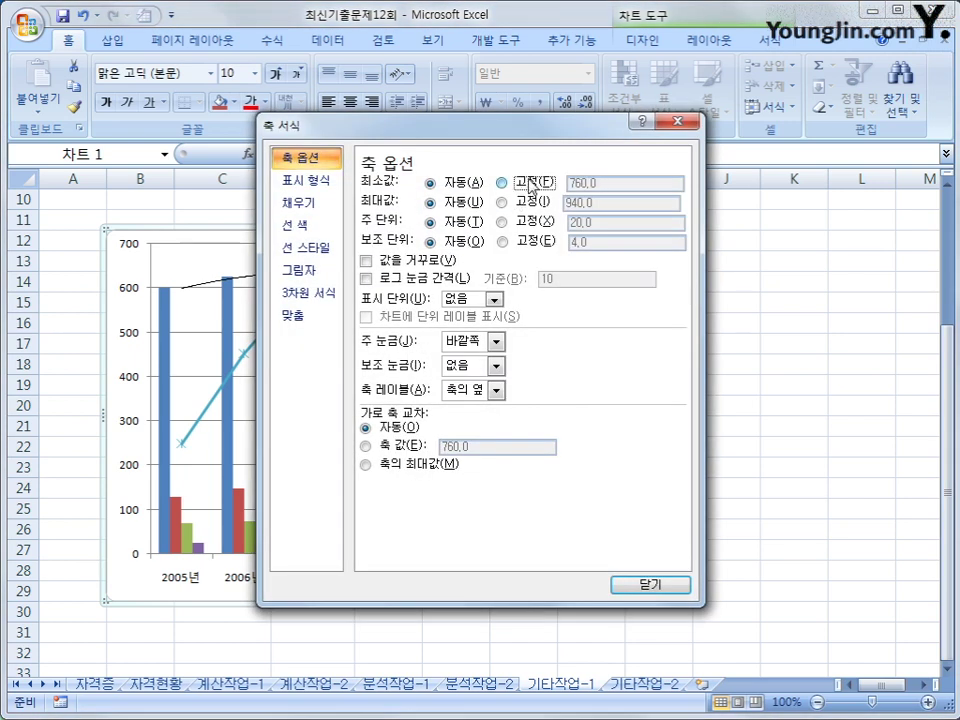
{"action": "left_click_drag", "start_coordinate": [600, 185], "coordinate": [499, 172]}
{"action": "type", "text": "750"}
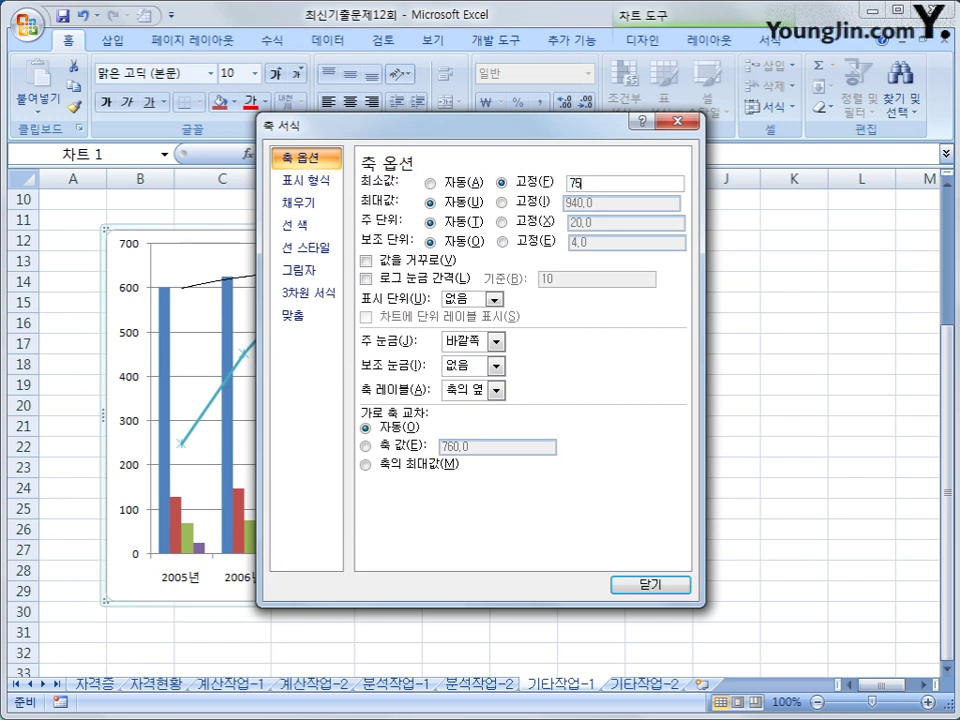
{"action": "left_click", "coordinate": [502, 201]}
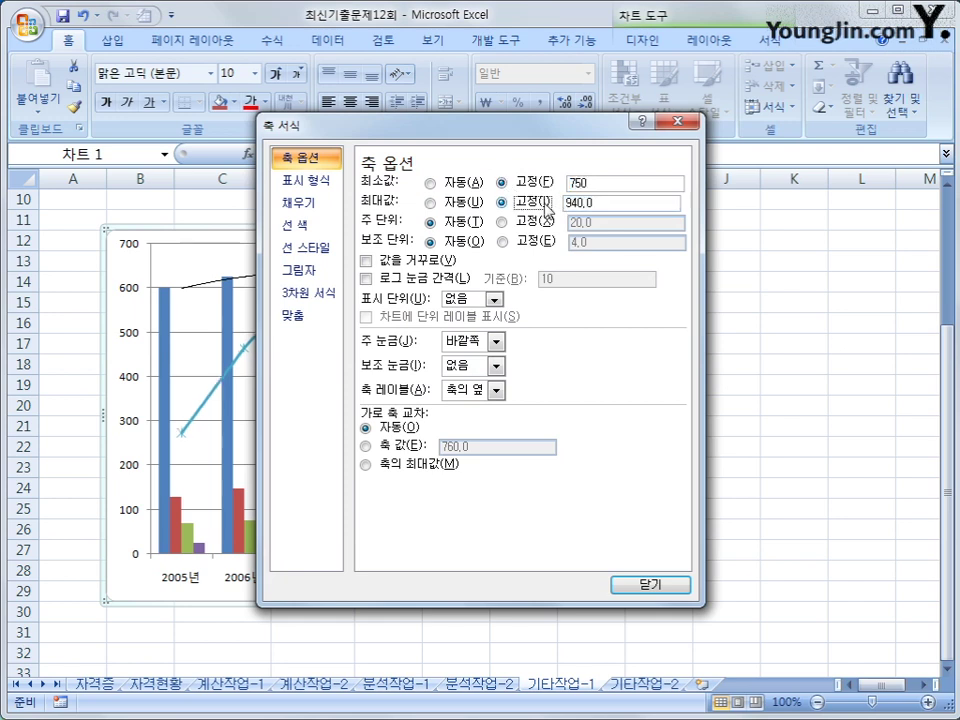
{"action": "left_click_drag", "start_coordinate": [606, 200], "coordinate": [513, 203]}
{"action": "type", "text": "950"}
{"action": "left_click", "coordinate": [541, 222]}
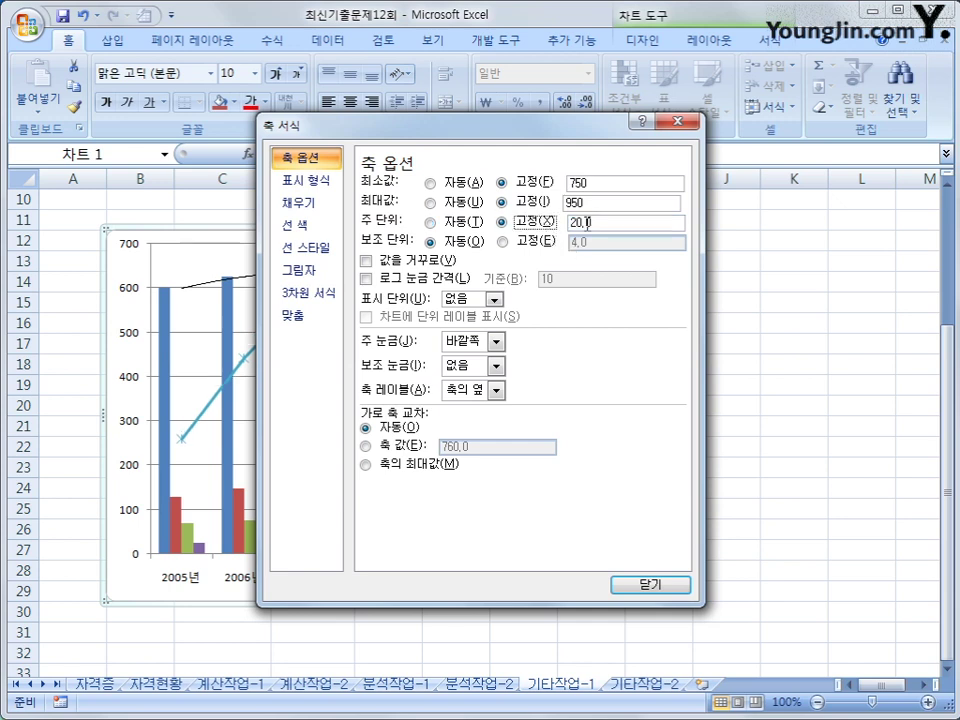
{"action": "type", "text": "50"}
{"action": "left_click", "coordinate": [640, 583]}
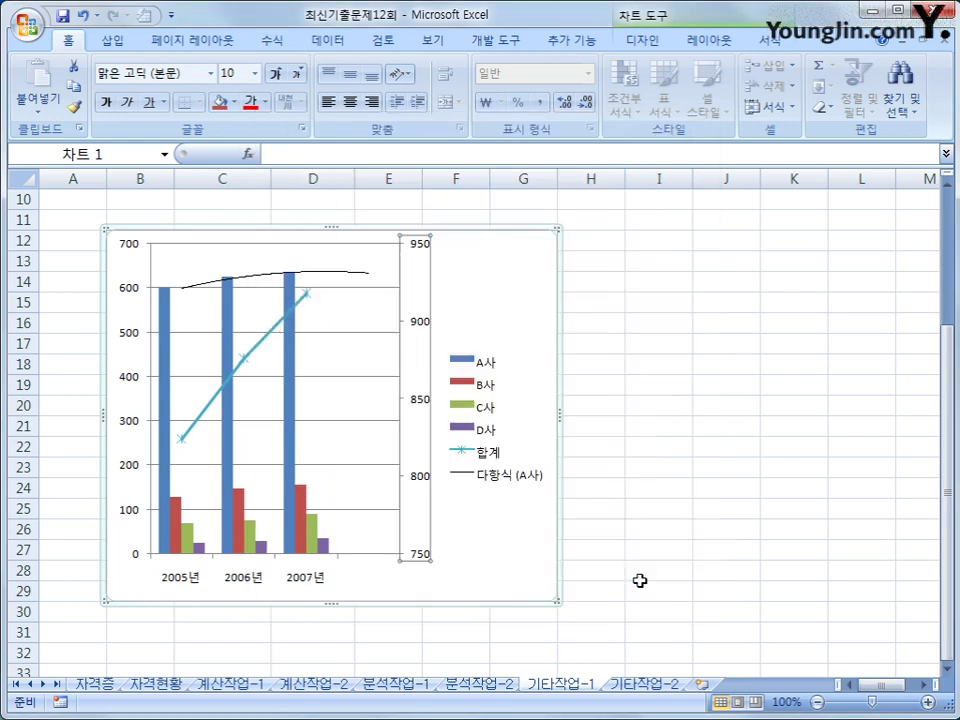
Add a chart title above the plot (차트 위) with the text "담배 판매량"
{"action": "left_click", "coordinate": [510, 275]}
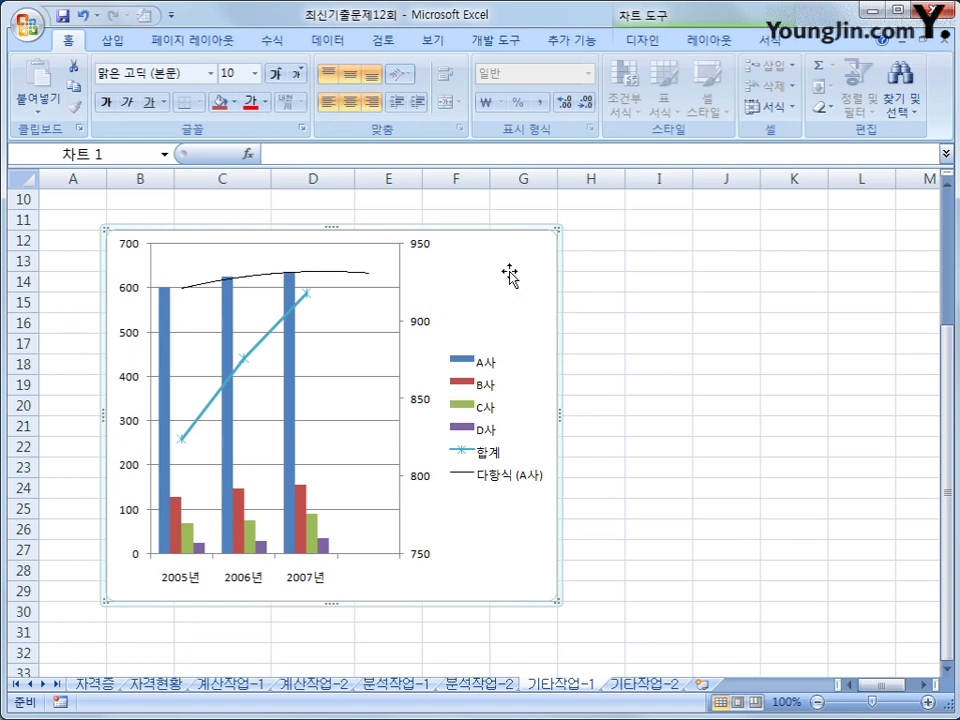
{"action": "left_click", "coordinate": [710, 41]}
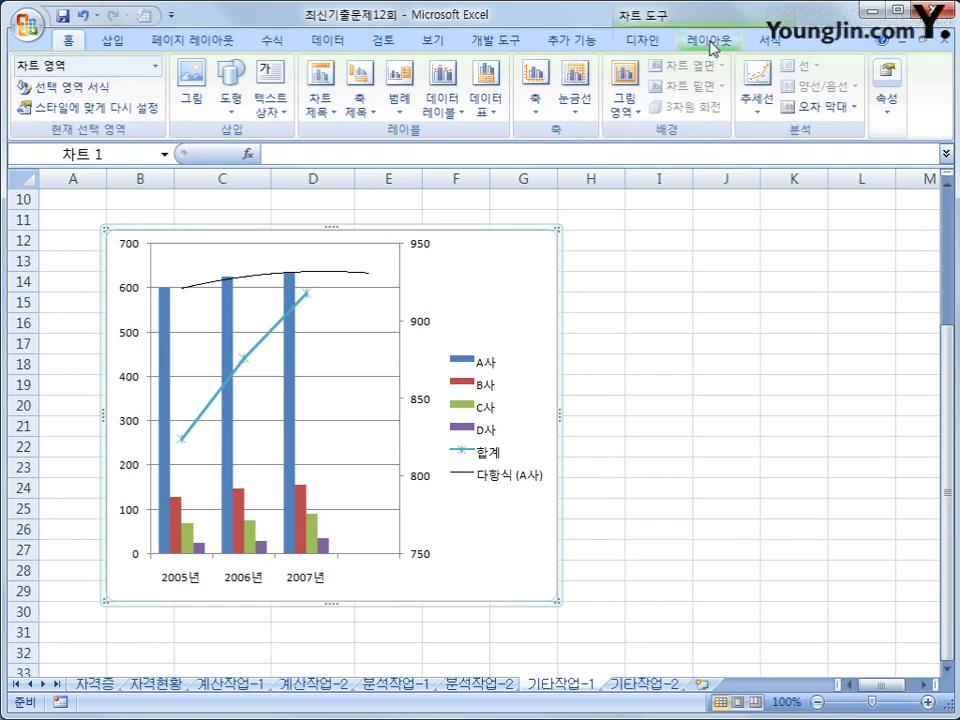
{"action": "left_click", "coordinate": [322, 118]}
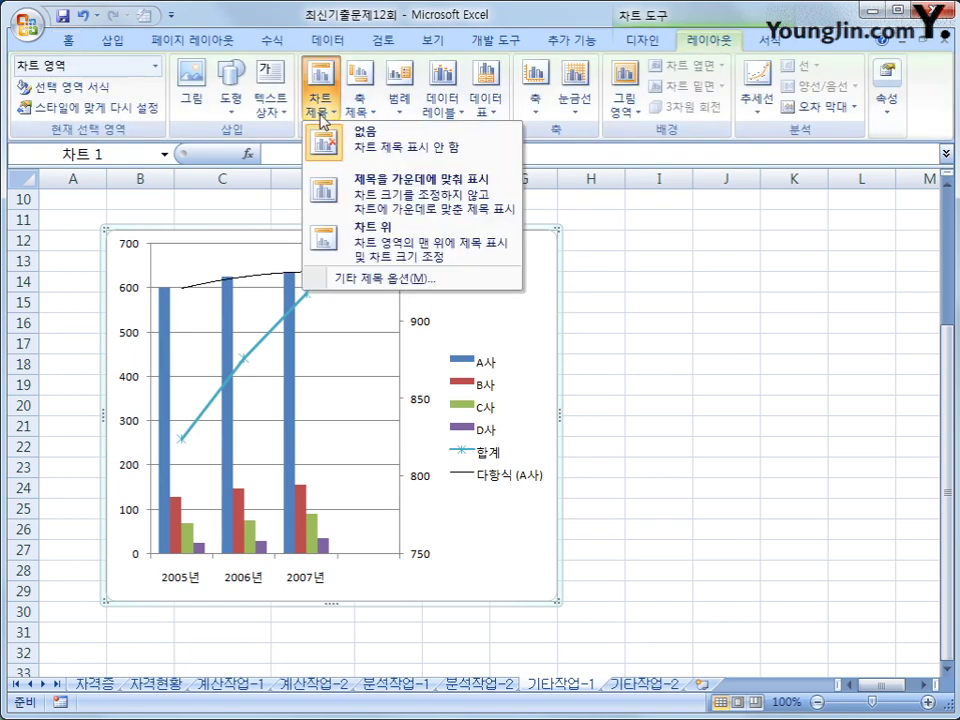
{"action": "left_click", "coordinate": [350, 238]}
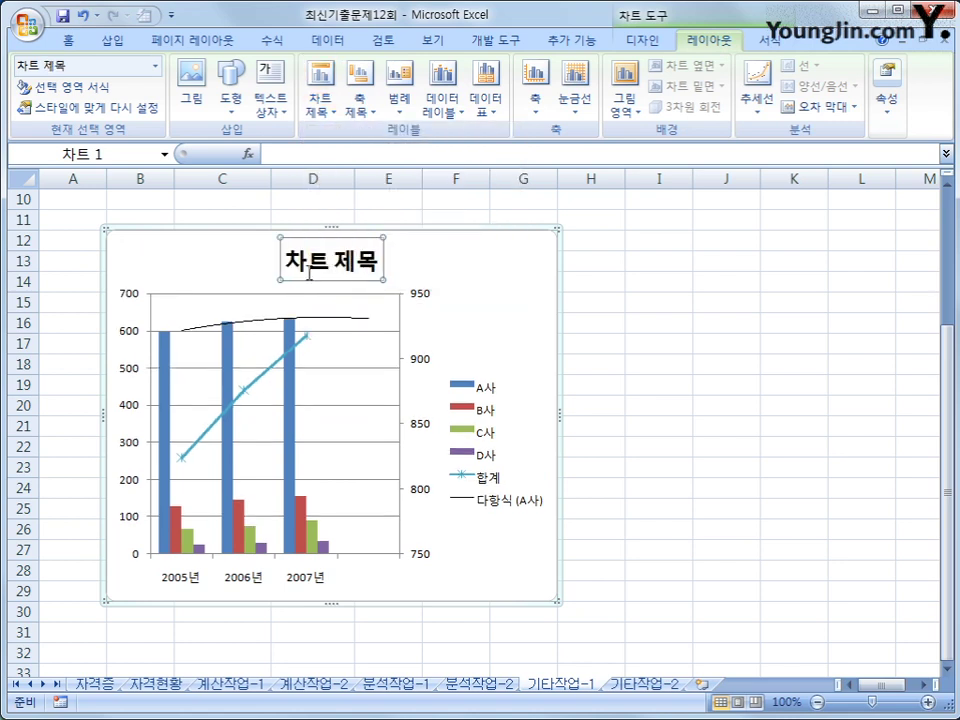
{"action": "left_click_drag", "start_coordinate": [287, 262], "coordinate": [375, 262]}
{"action": "type", "text": "담배 판"}
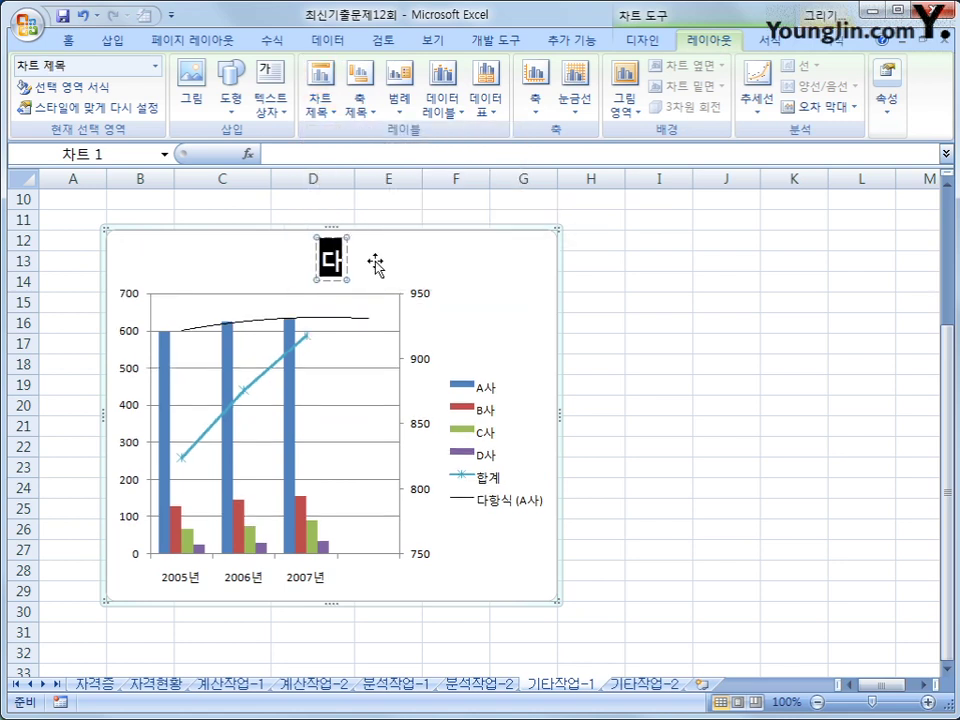
{"action": "type", "text": "매량"}
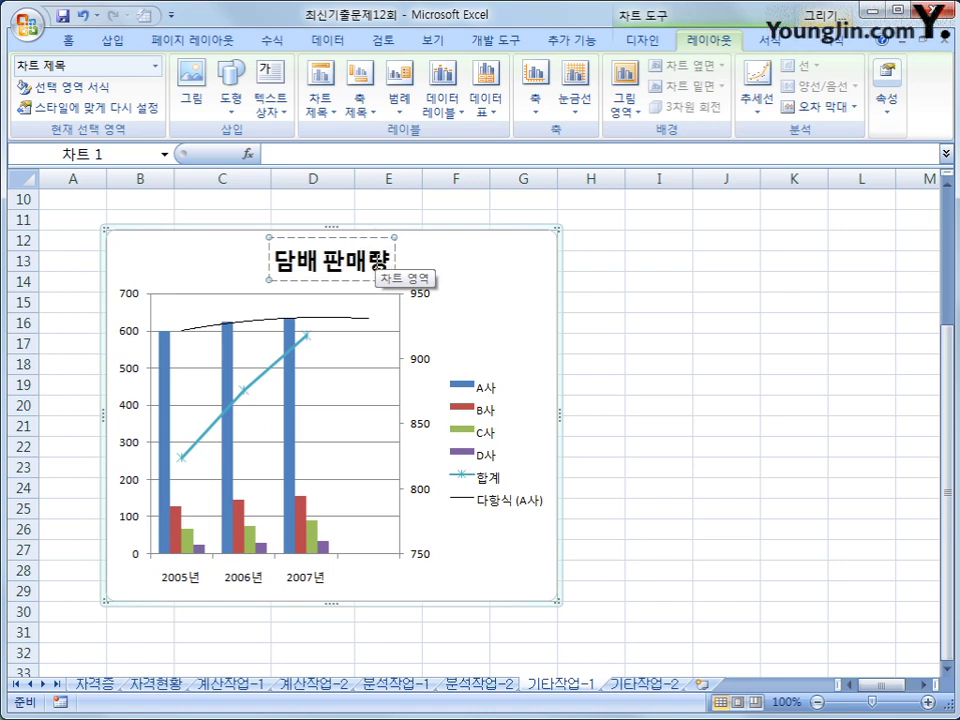
Add a vertical-text title (세로 제목) reading "판매량" to the chart's primary vertical axis
{"action": "left_click", "coordinate": [364, 113]}
{"action": "mouse_move", "coordinate": [385, 154]}
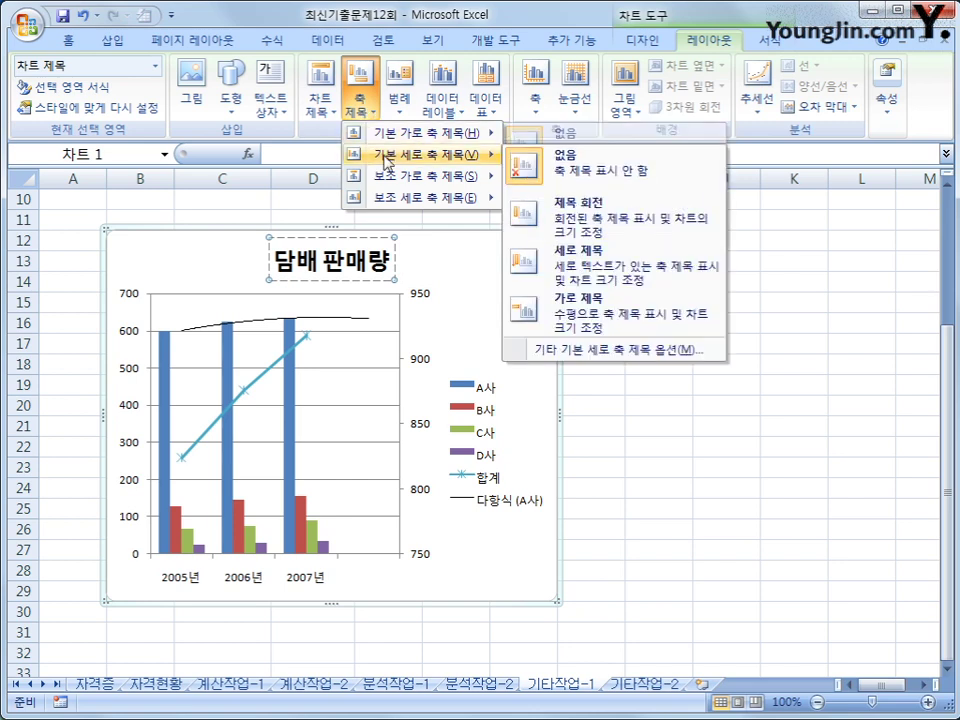
{"action": "left_click", "coordinate": [570, 268]}
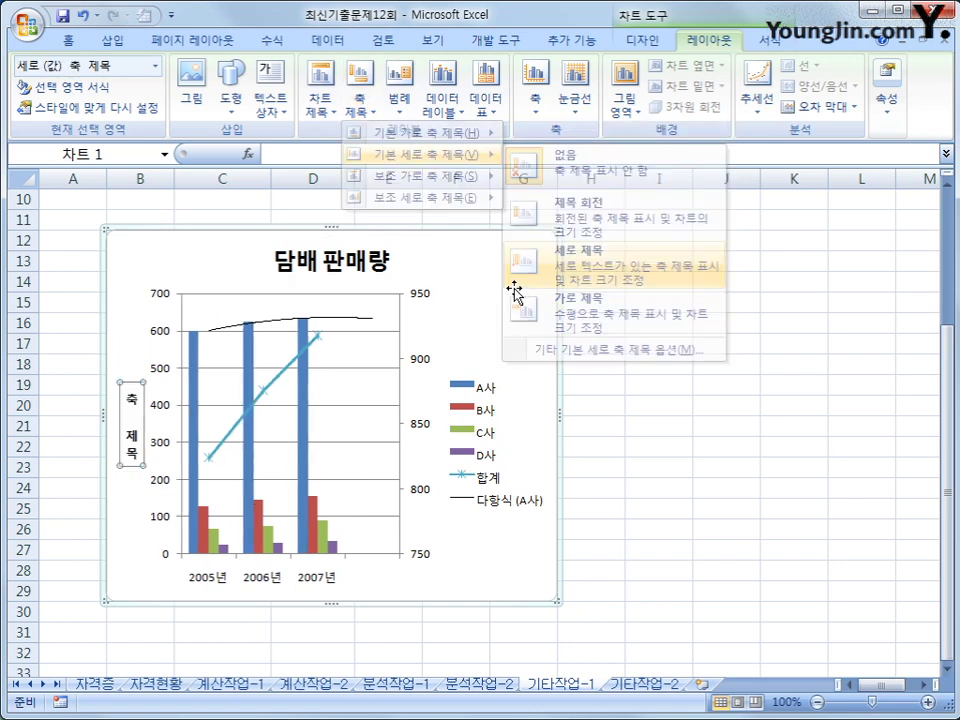
{"action": "left_click_drag", "start_coordinate": [128, 396], "coordinate": [132, 468]}
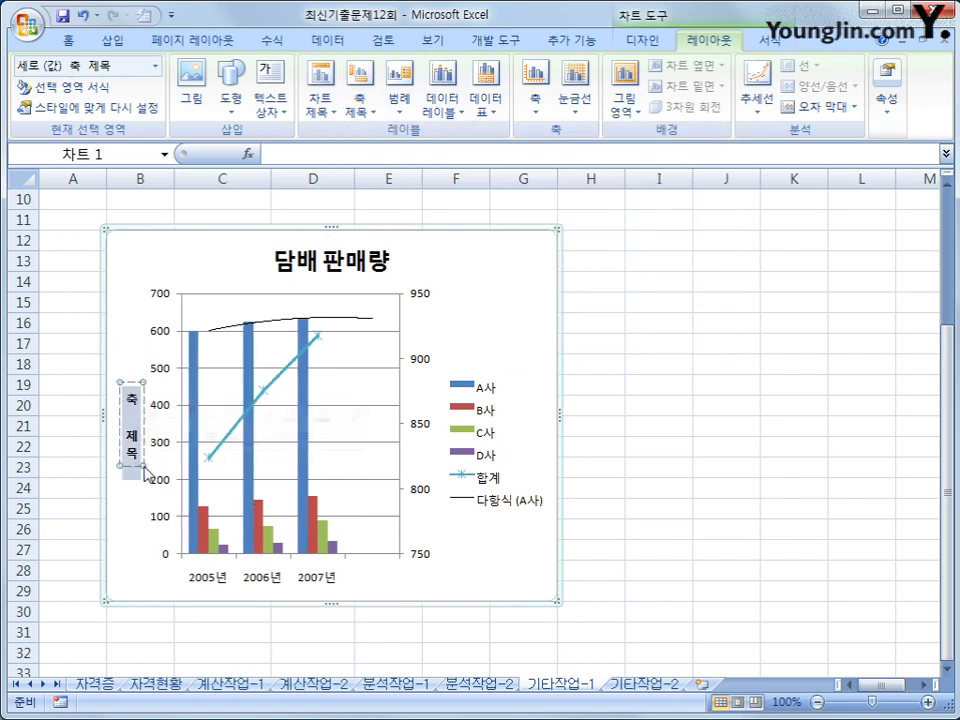
{"action": "type", "text": "파ㄴ매량"}
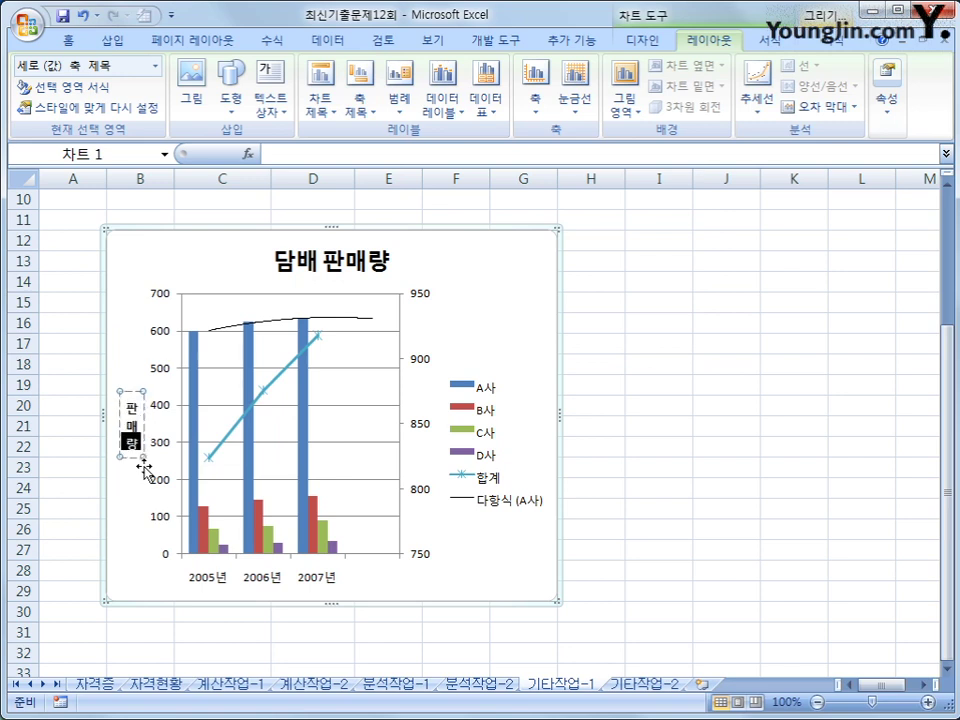
Add a vertical-text title (세로 제목) reading "합계" to the chart's secondary vertical axis
{"action": "left_click", "coordinate": [362, 110]}
{"action": "mouse_move", "coordinate": [377, 200]}
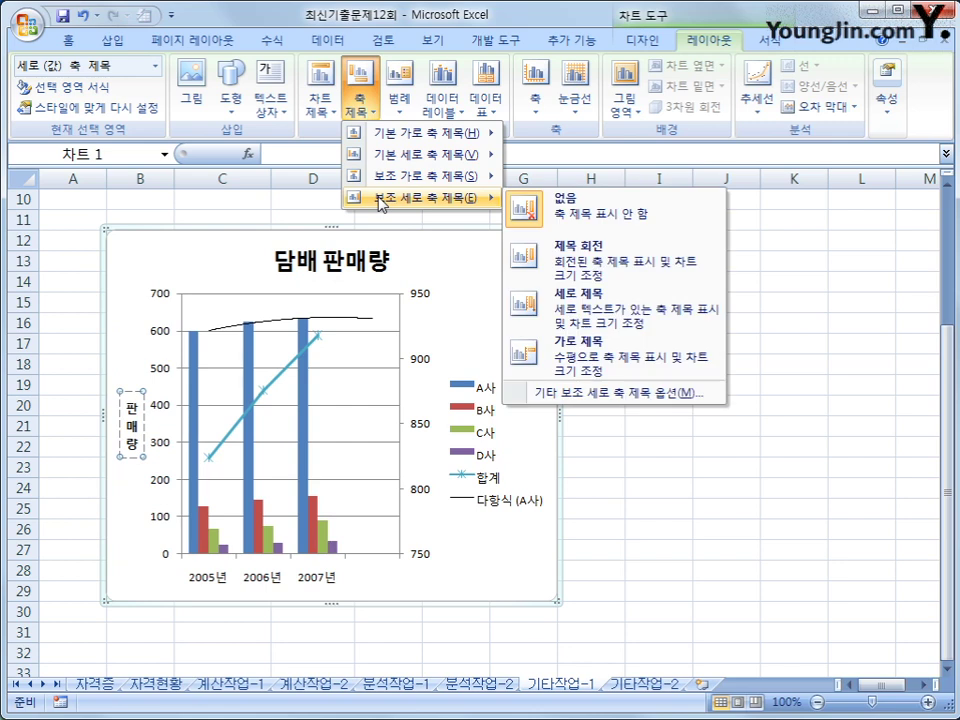
{"action": "left_click", "coordinate": [573, 338]}
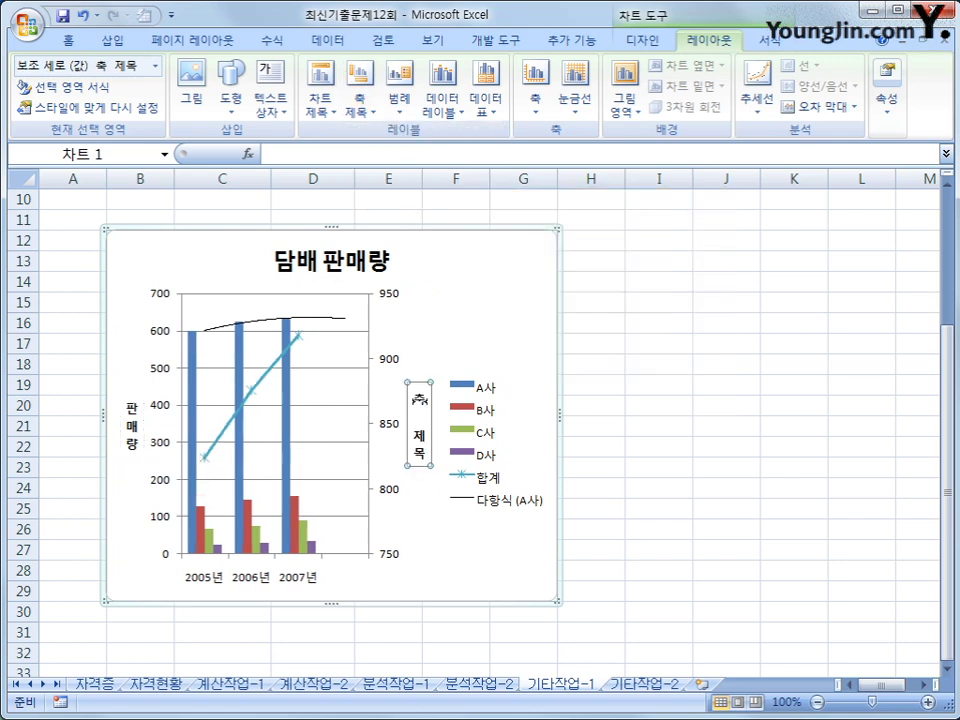
{"action": "triple_click", "coordinate": [422, 466]}
{"action": "type", "text": "합계"}
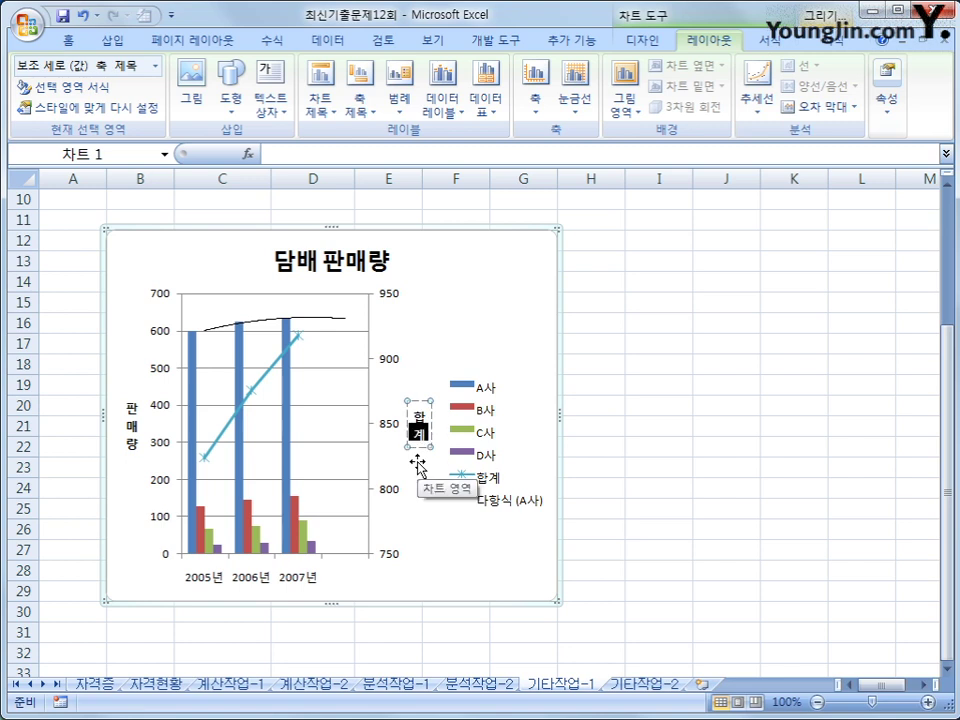
Add a title below the primary horizontal axis (축 아래 제목) with the text "연도"
{"action": "left_click", "coordinate": [357, 105]}
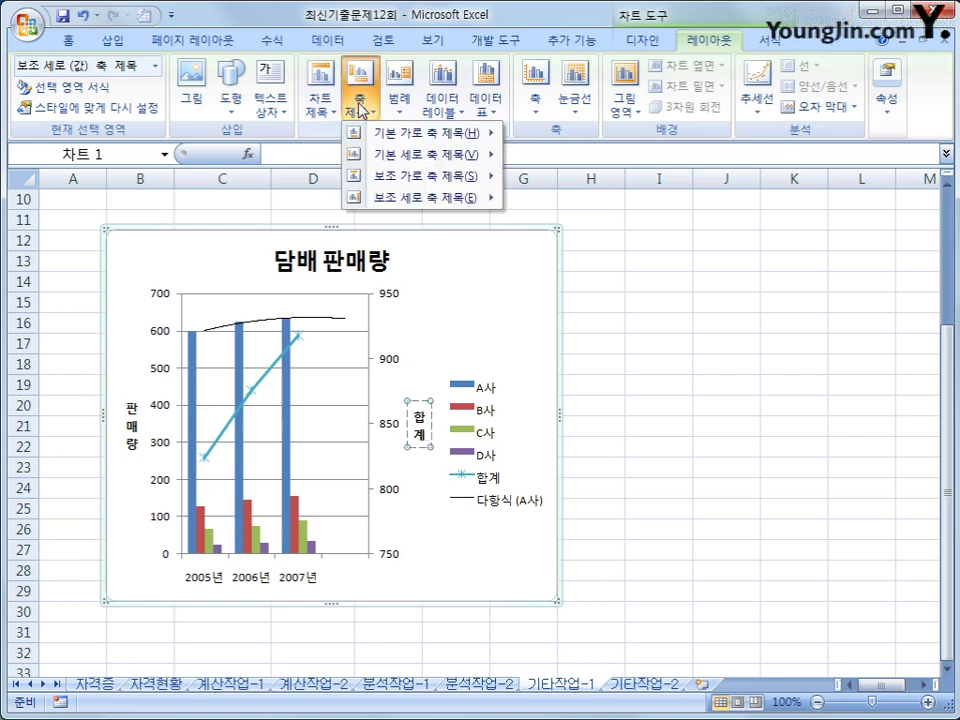
{"action": "mouse_move", "coordinate": [375, 139]}
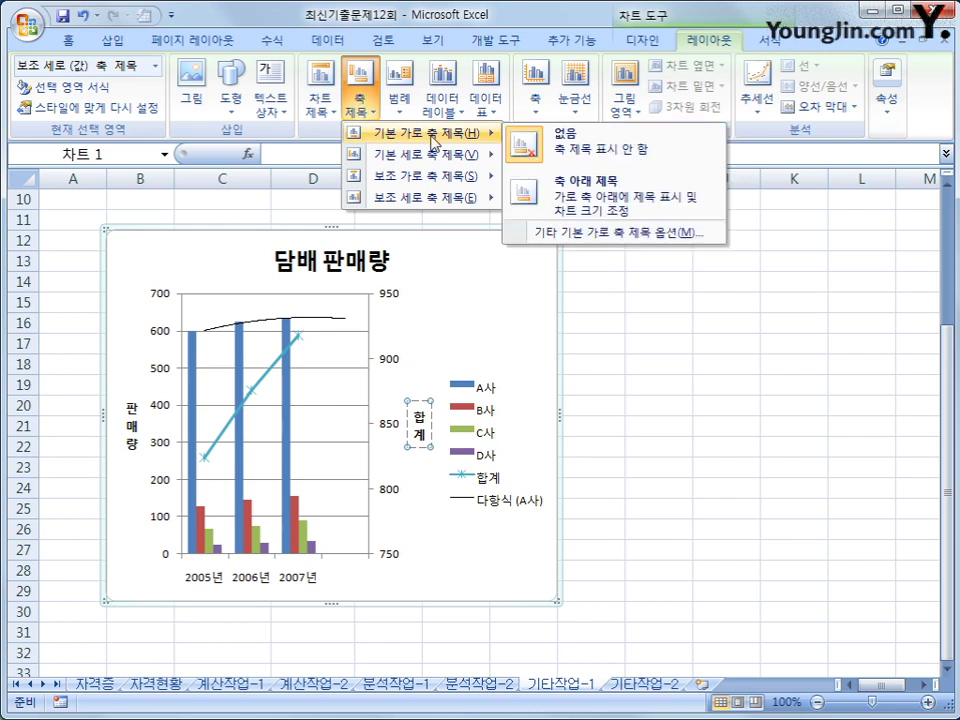
{"action": "left_click", "coordinate": [546, 201]}
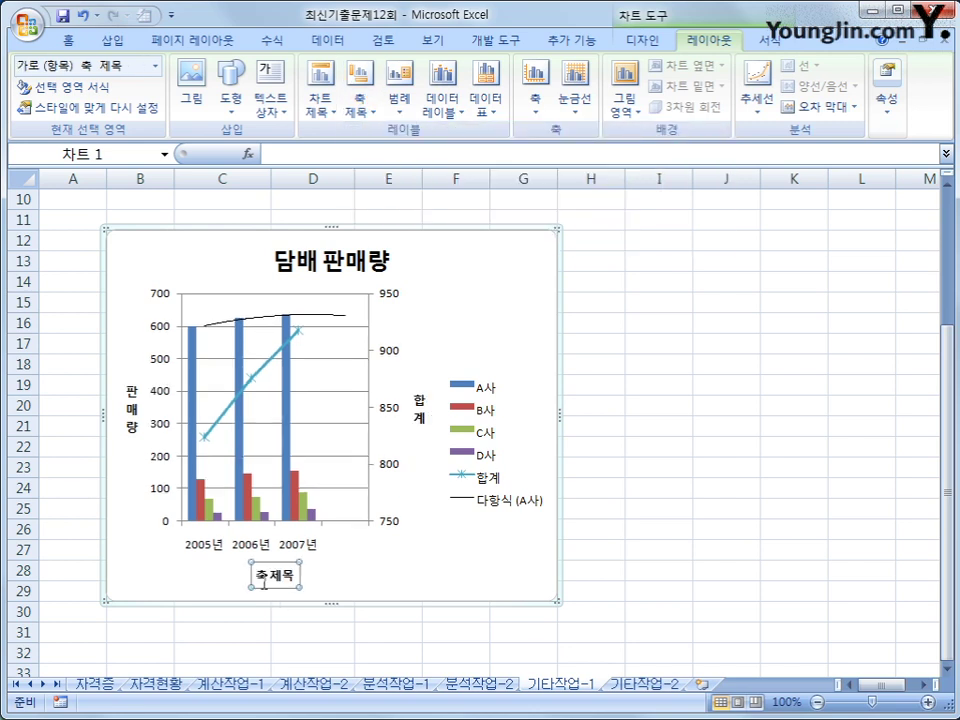
{"action": "left_click_drag", "start_coordinate": [256, 576], "coordinate": [295, 576]}
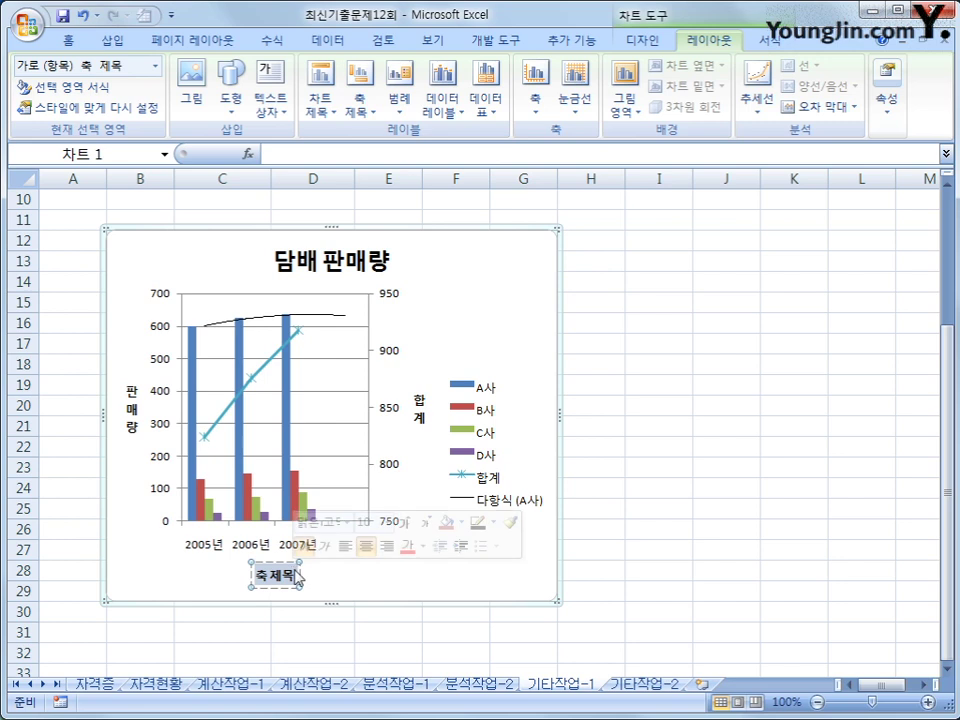
{"action": "type", "text": "연도"}
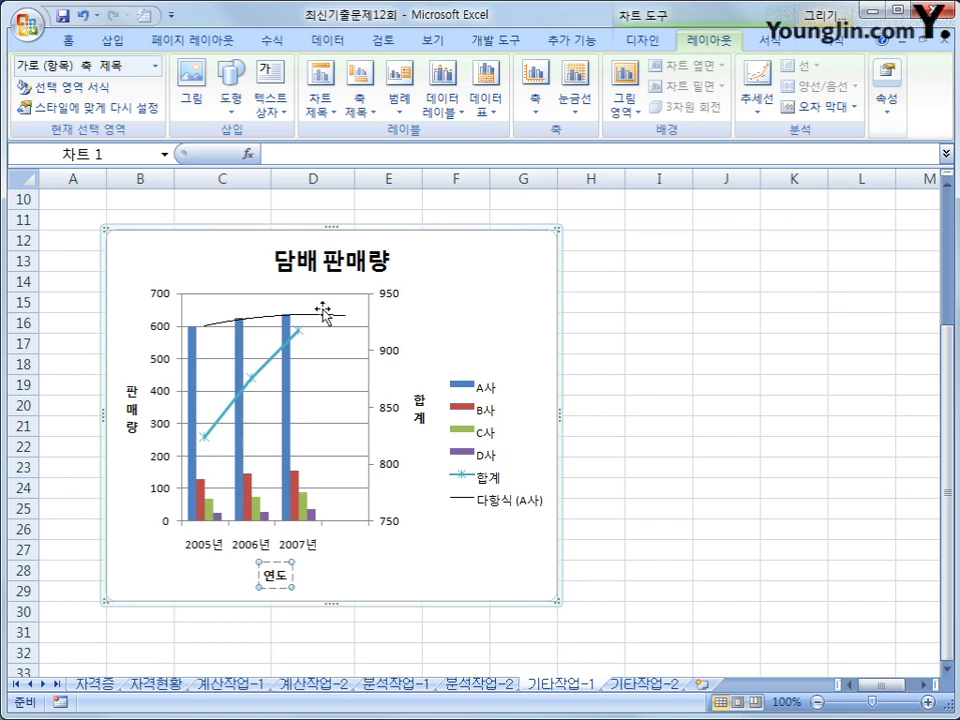
Give the chart title "담배 판매량" a white fill and a black outline
{"action": "left_click", "coordinate": [333, 269]}
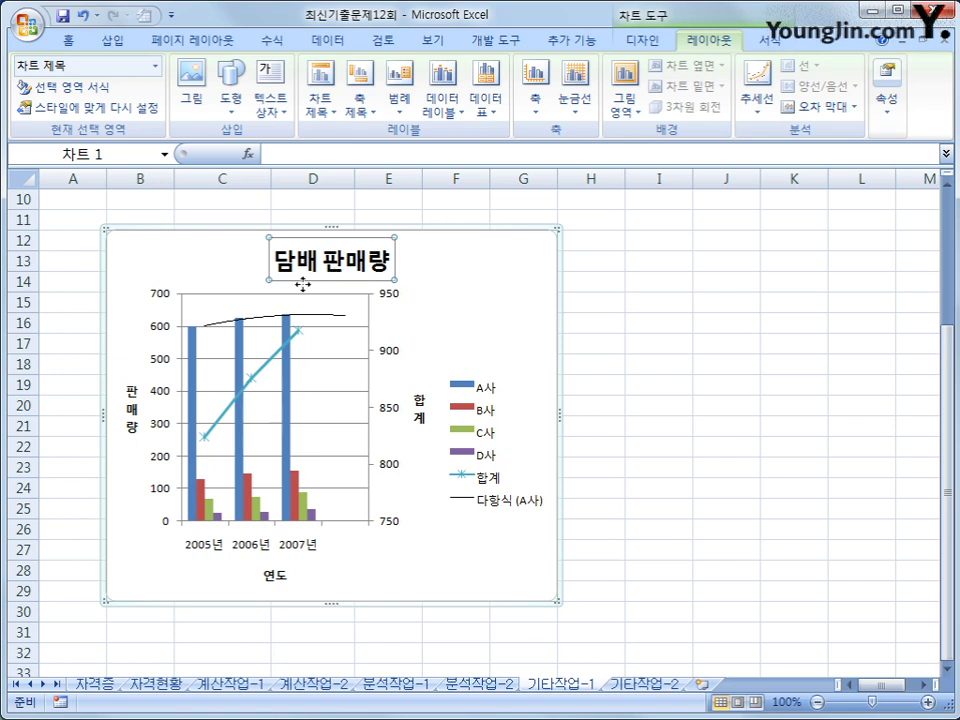
{"action": "right_click", "coordinate": [335, 280]}
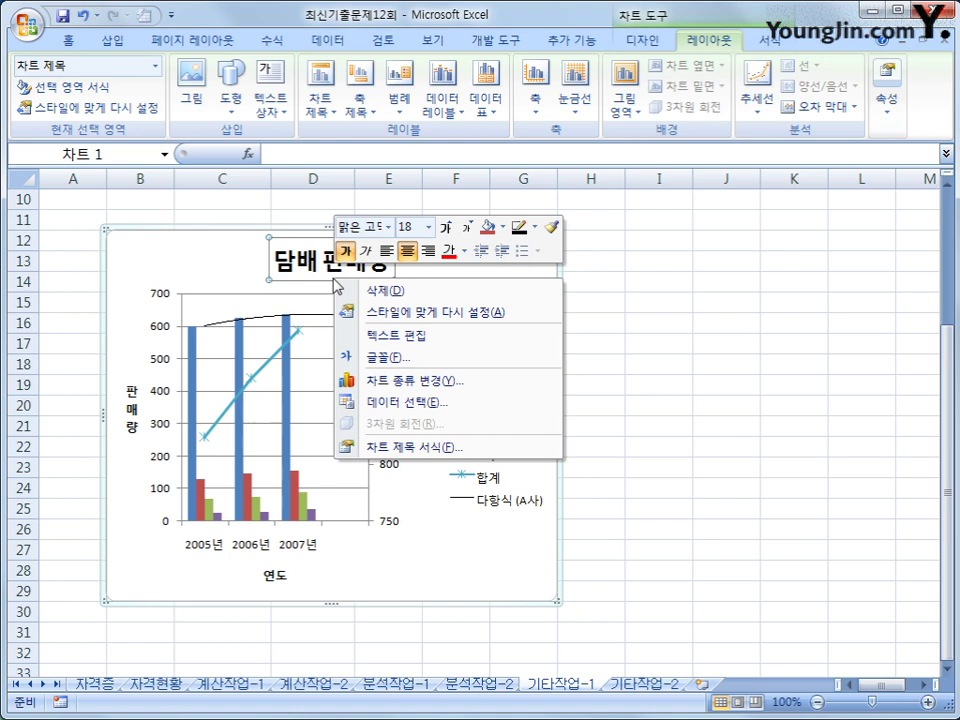
{"action": "left_click", "coordinate": [501, 227]}
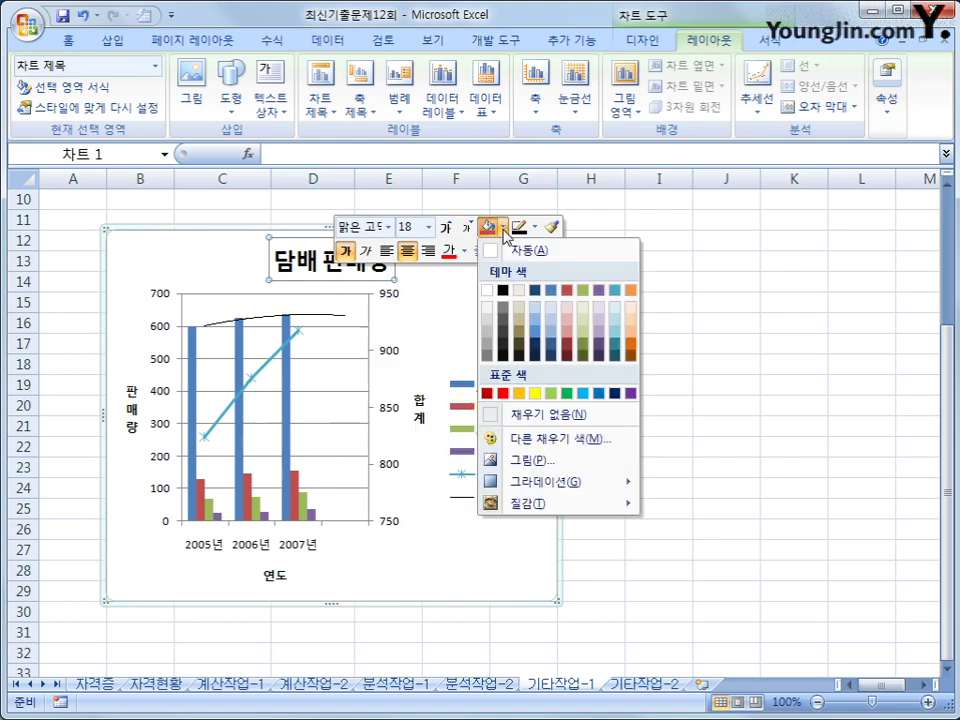
{"action": "left_click", "coordinate": [487, 291]}
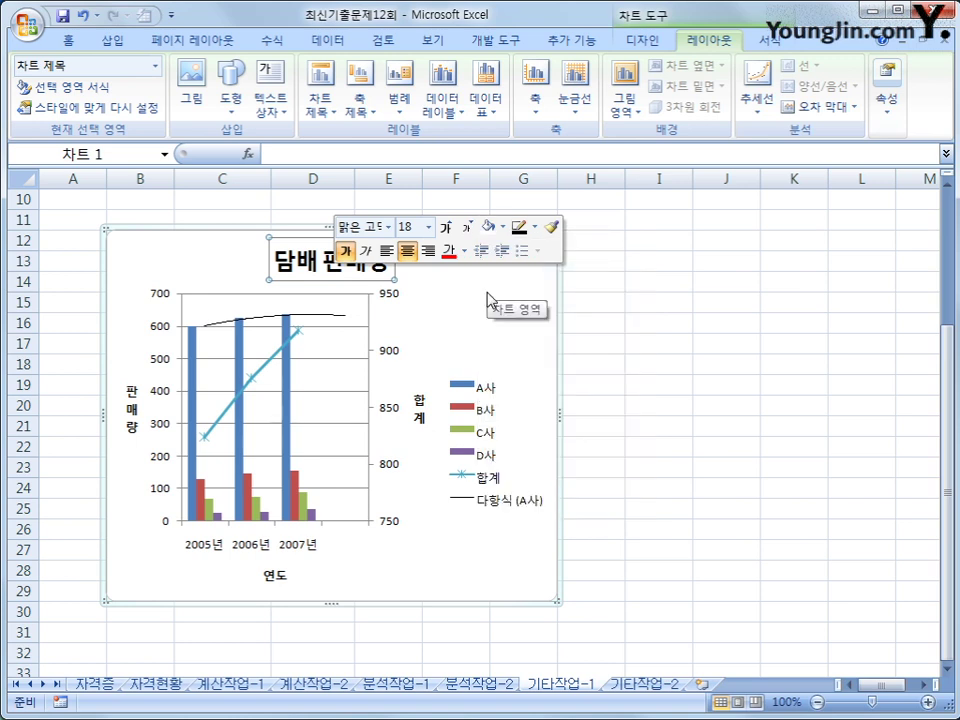
{"action": "left_click", "coordinate": [535, 232]}
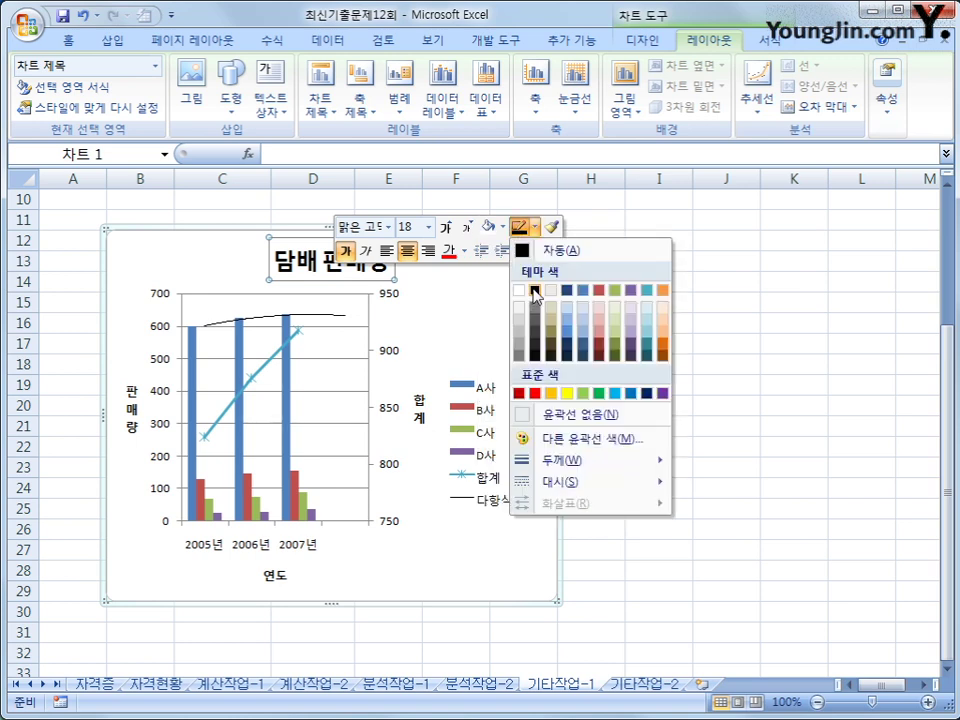
{"action": "left_click", "coordinate": [535, 291]}
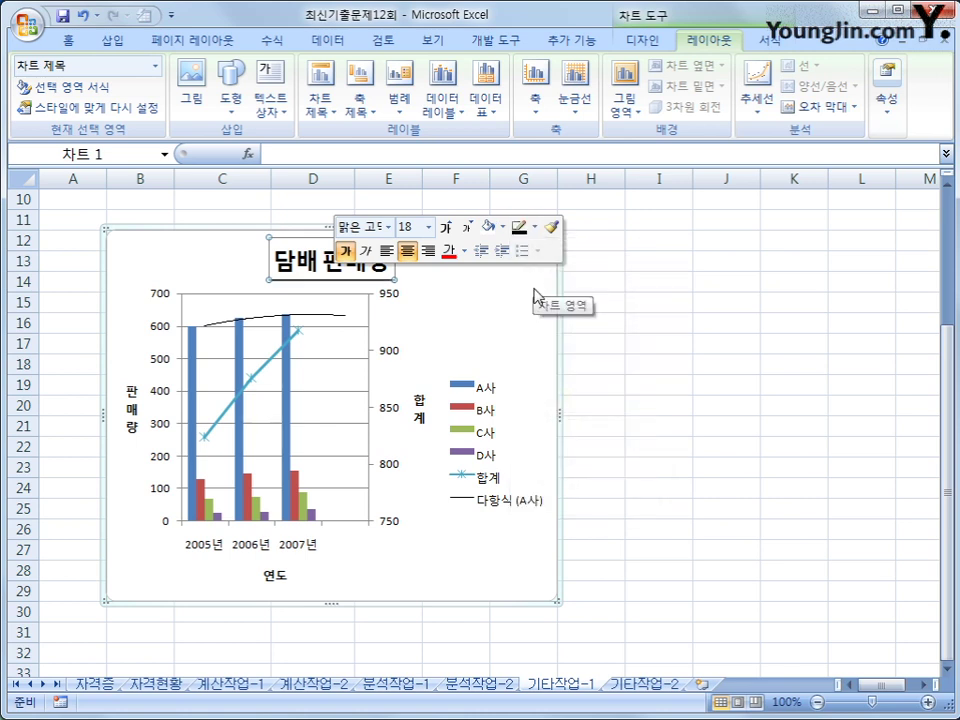
Apply the first outer (바깥쪽) shadow preset, cast toward the lower right, to the chart title
{"action": "right_click", "coordinate": [317, 237]}
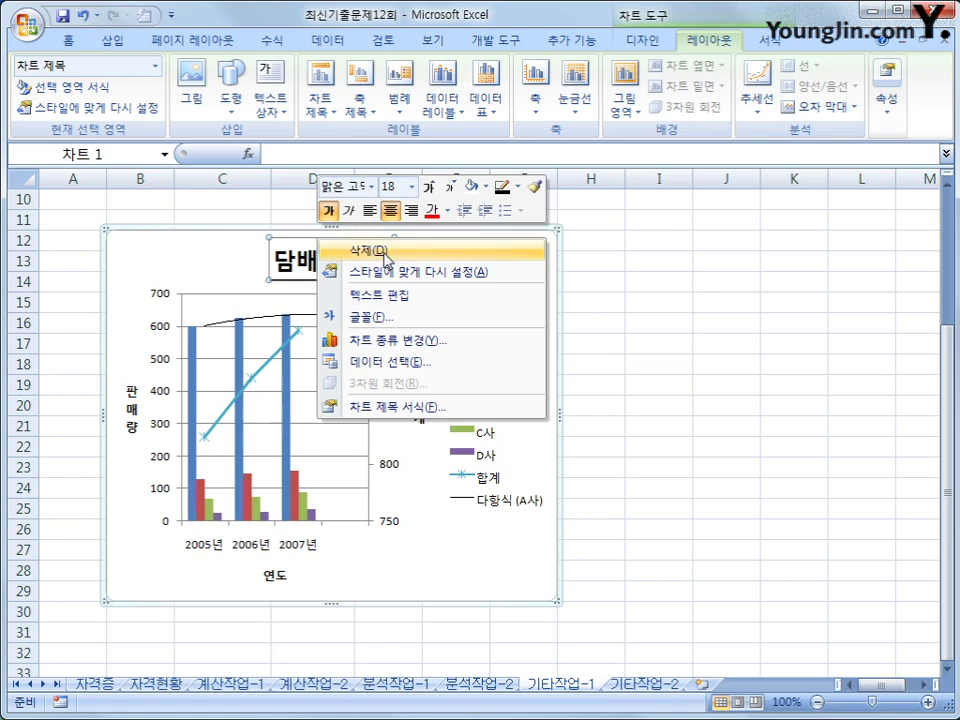
{"action": "left_click", "coordinate": [450, 410]}
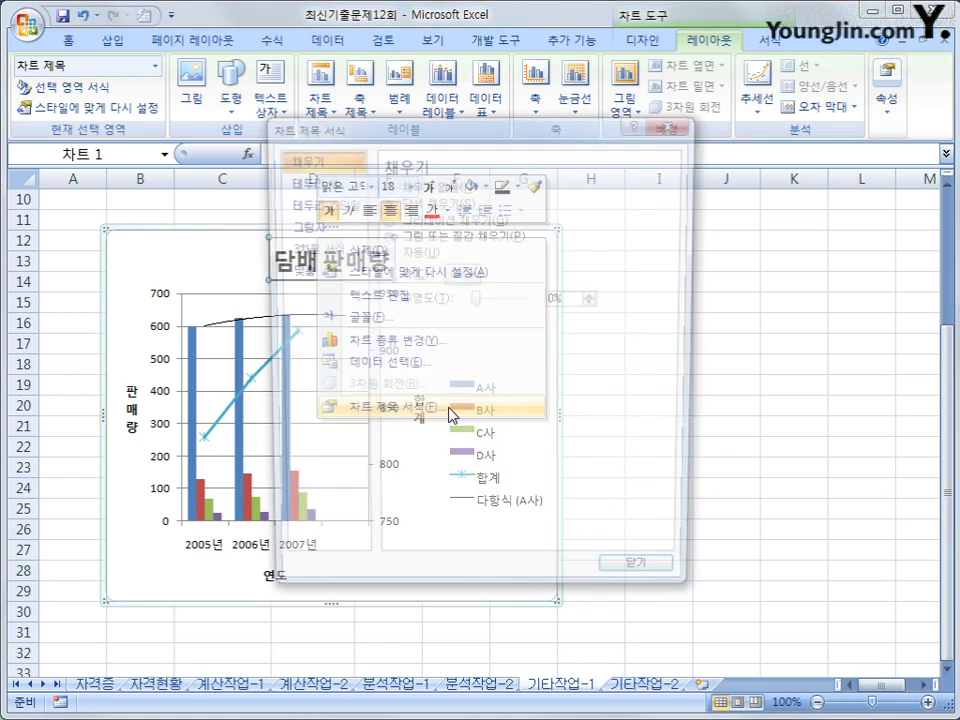
{"action": "left_click", "coordinate": [337, 229]}
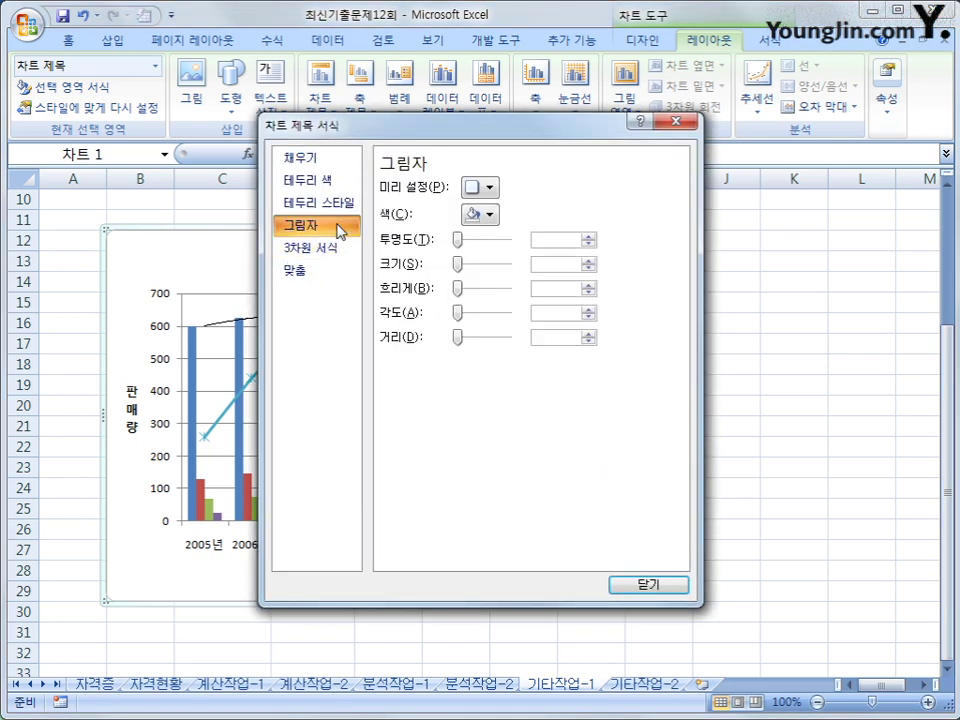
{"action": "left_click", "coordinate": [490, 188]}
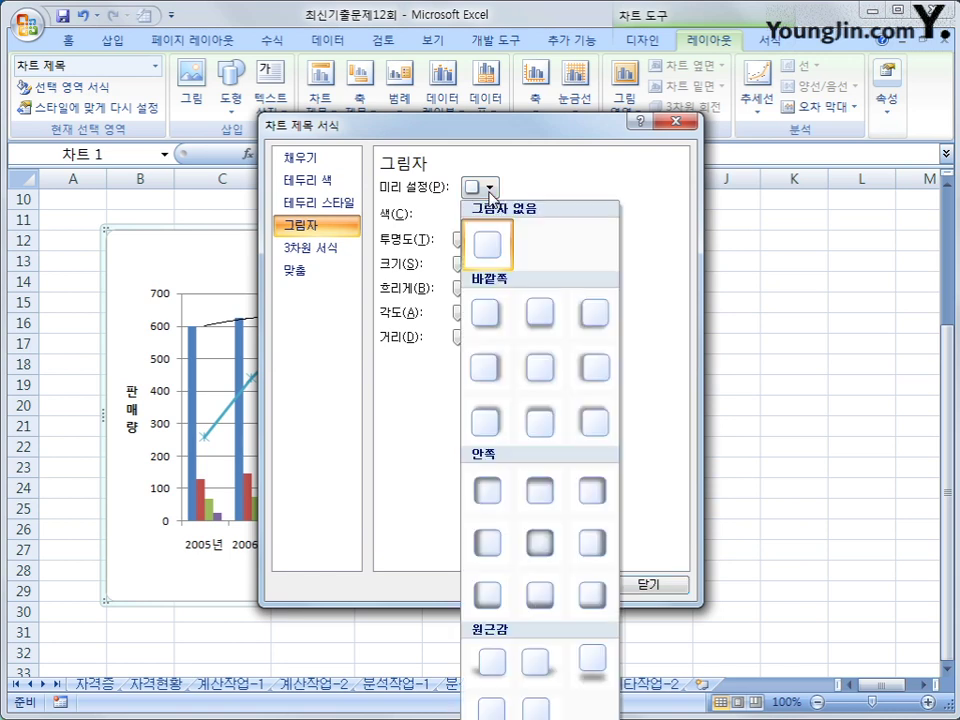
{"action": "left_click", "coordinate": [497, 316]}
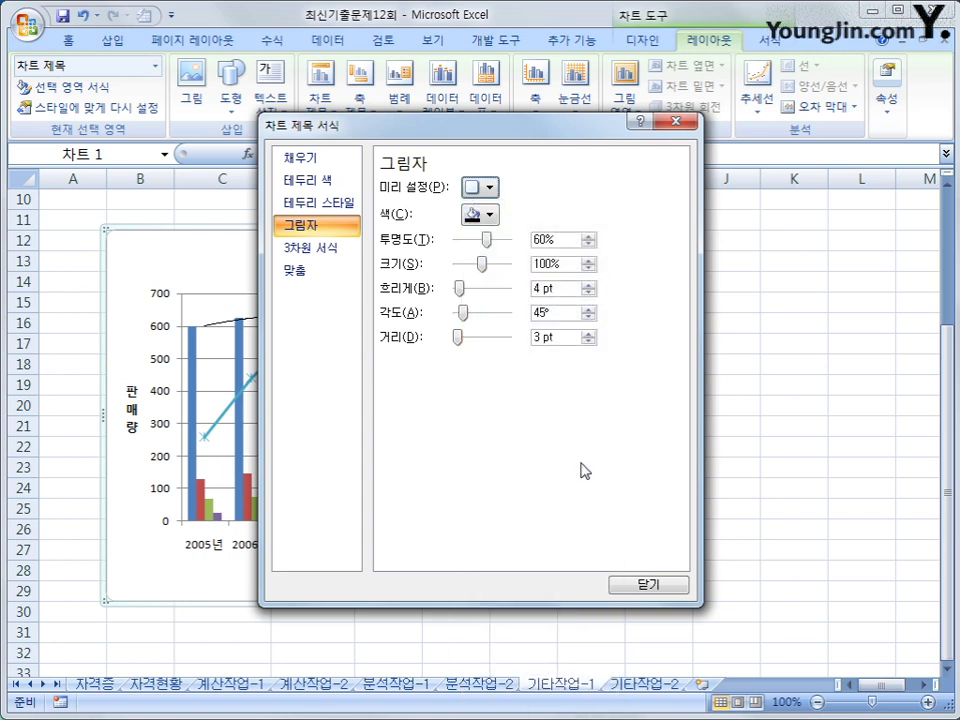
{"action": "left_click", "coordinate": [643, 586]}
{"action": "left_click", "coordinate": [690, 567]}
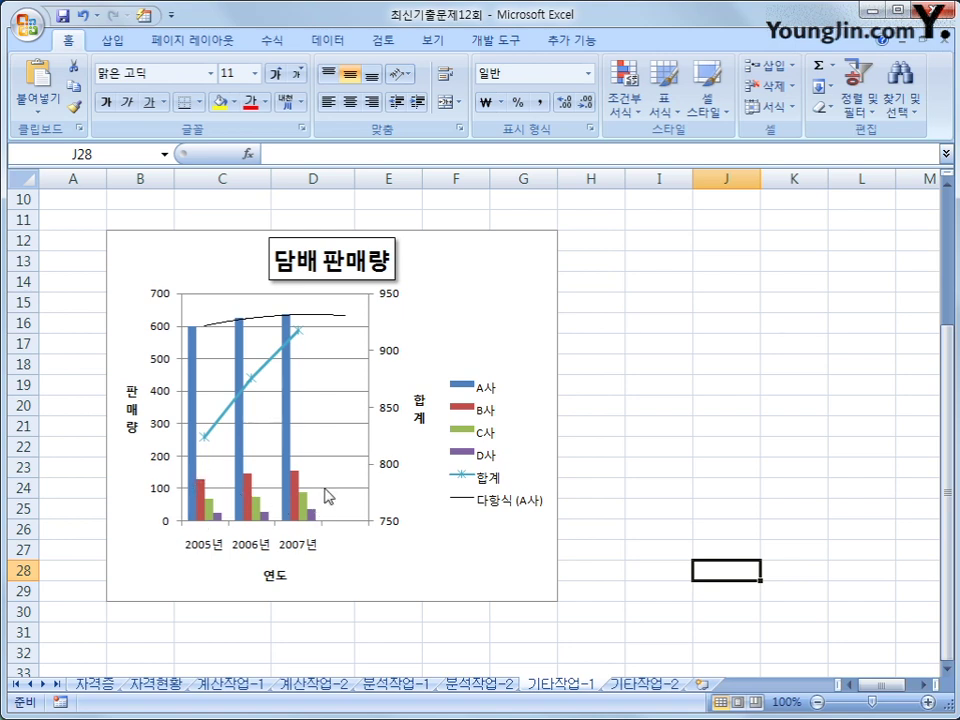
Remove the chart's primary horizontal gridlines by setting 기본 가로 눈금선 to 없음
{"action": "left_click", "coordinate": [500, 280]}
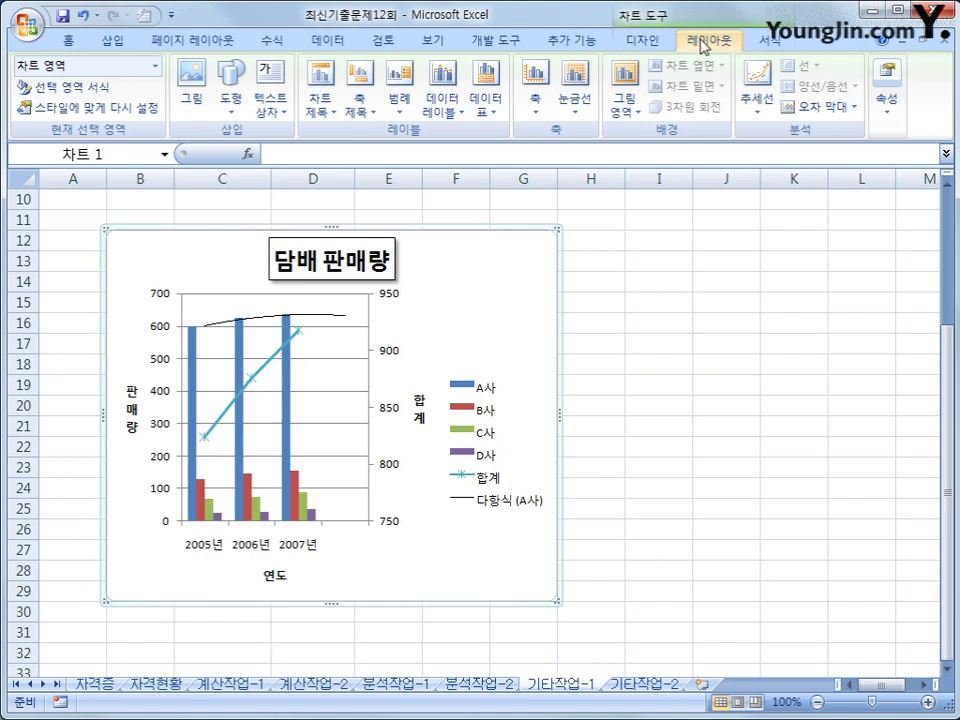
{"action": "left_click", "coordinate": [575, 105]}
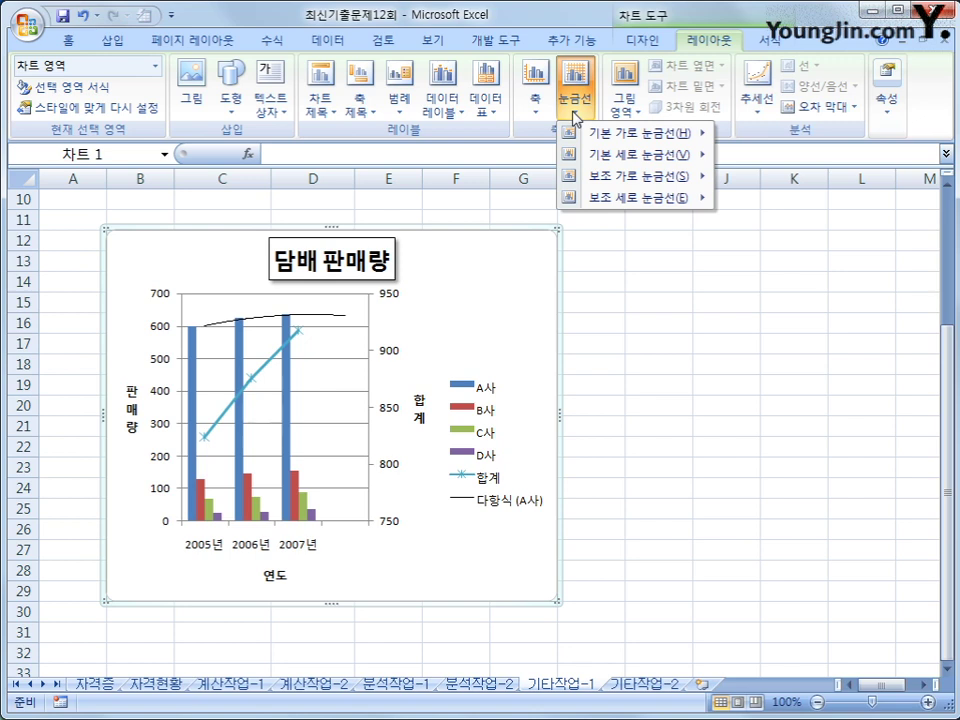
{"action": "mouse_move", "coordinate": [606, 146]}
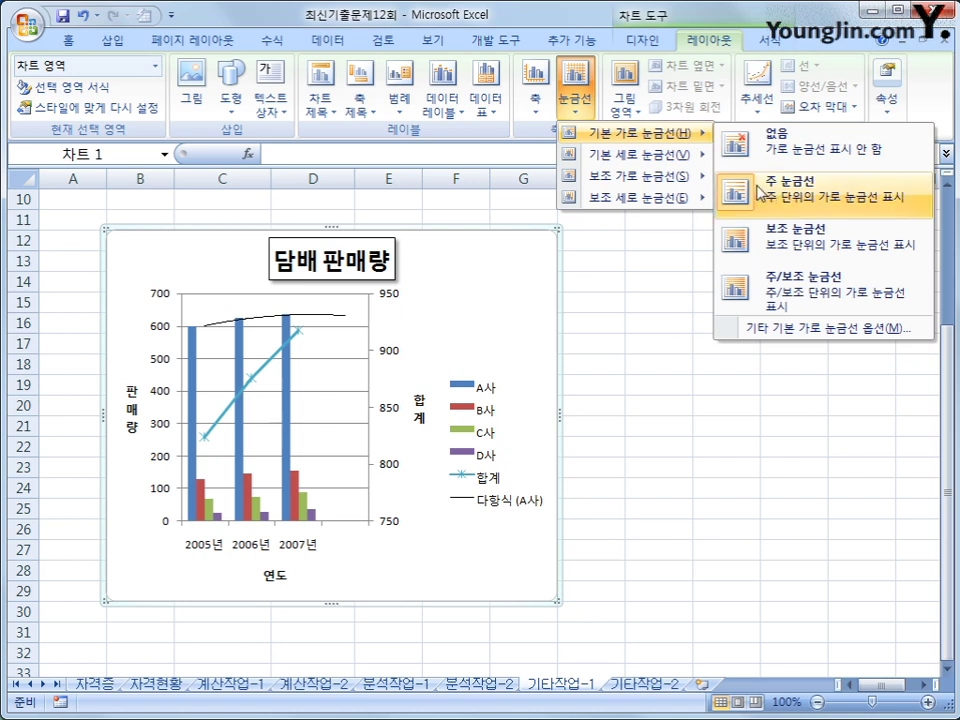
{"action": "left_click", "coordinate": [740, 138]}
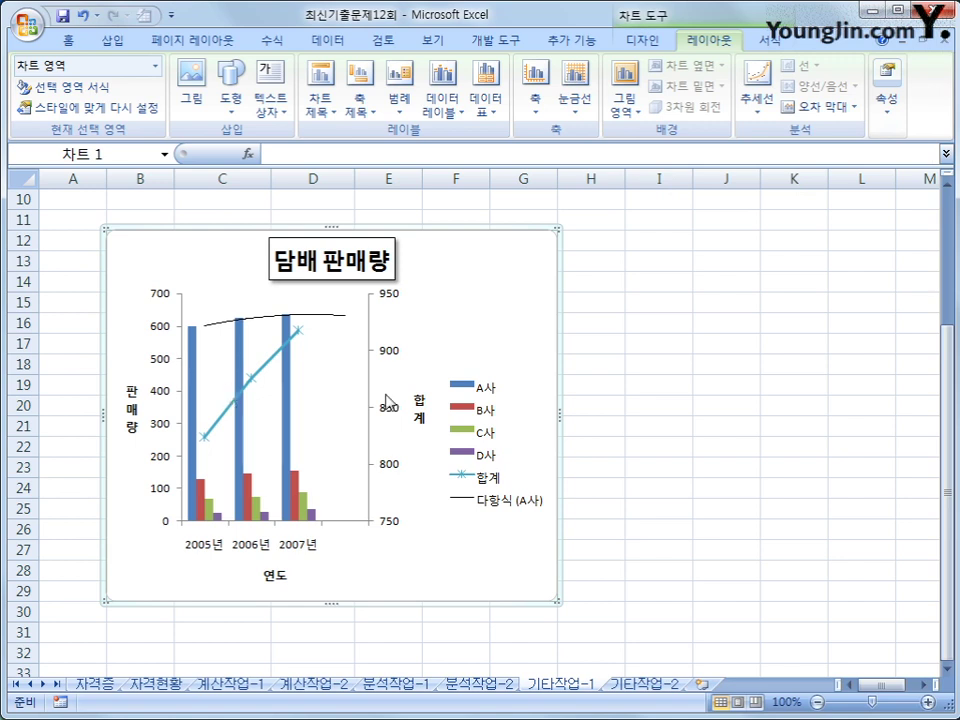
{"action": "left_click", "coordinate": [584, 112]}
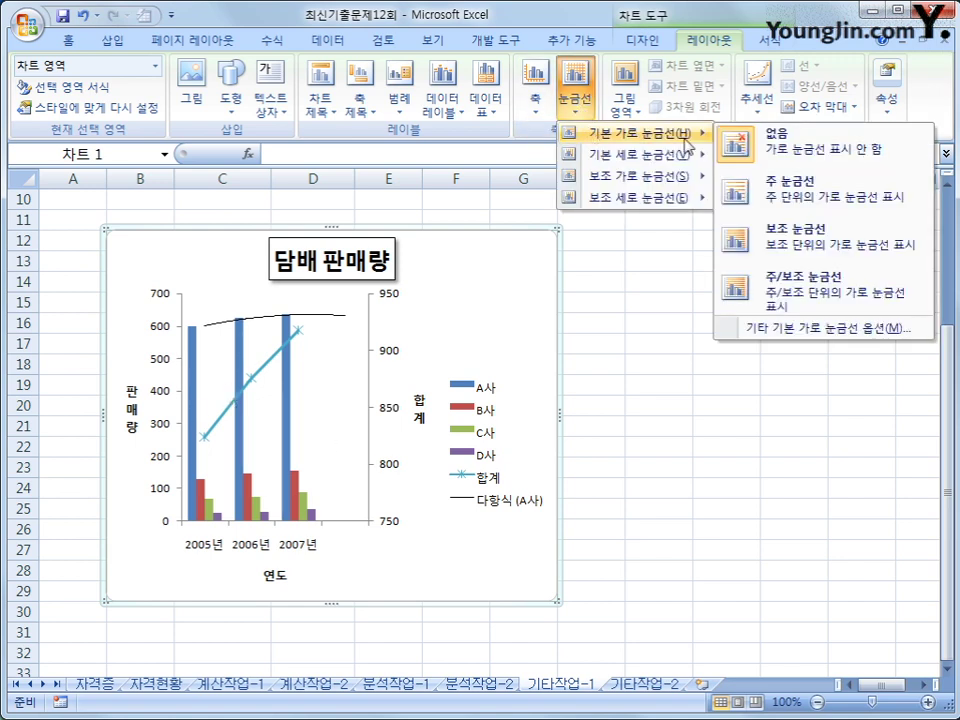
{"action": "key", "text": "Escape"}
{"action": "key", "text": "Escape"}
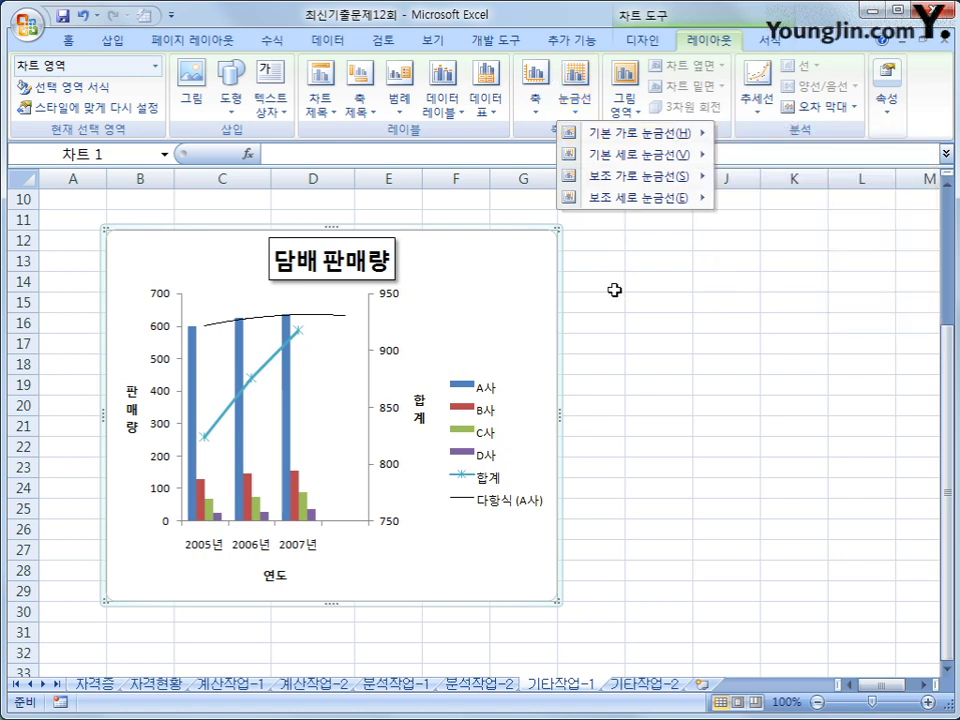
{"action": "left_click", "coordinate": [694, 359]}
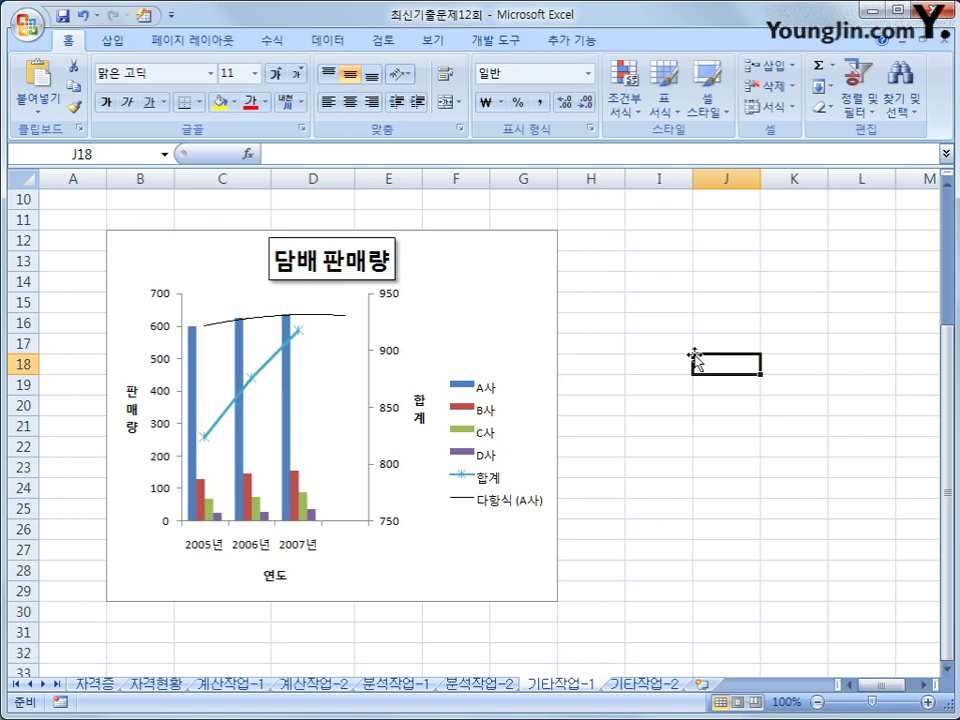
Place the legend of the "담배 판매량" chart below the plot (아래쪽에 범례 표시)
{"action": "left_click", "coordinate": [516, 313]}
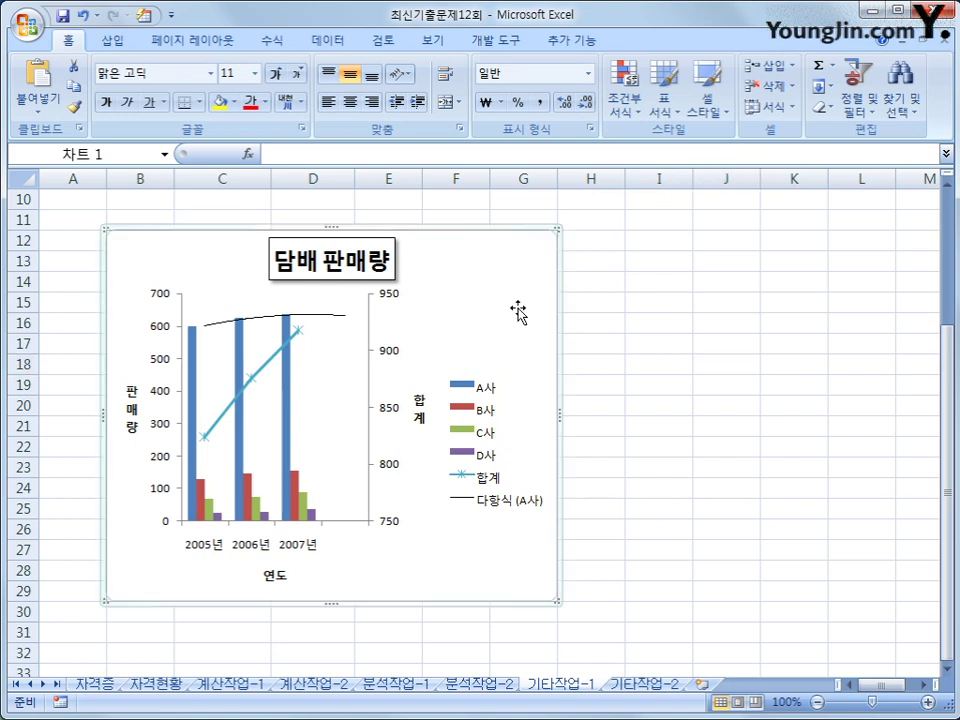
{"action": "left_click", "coordinate": [406, 101]}
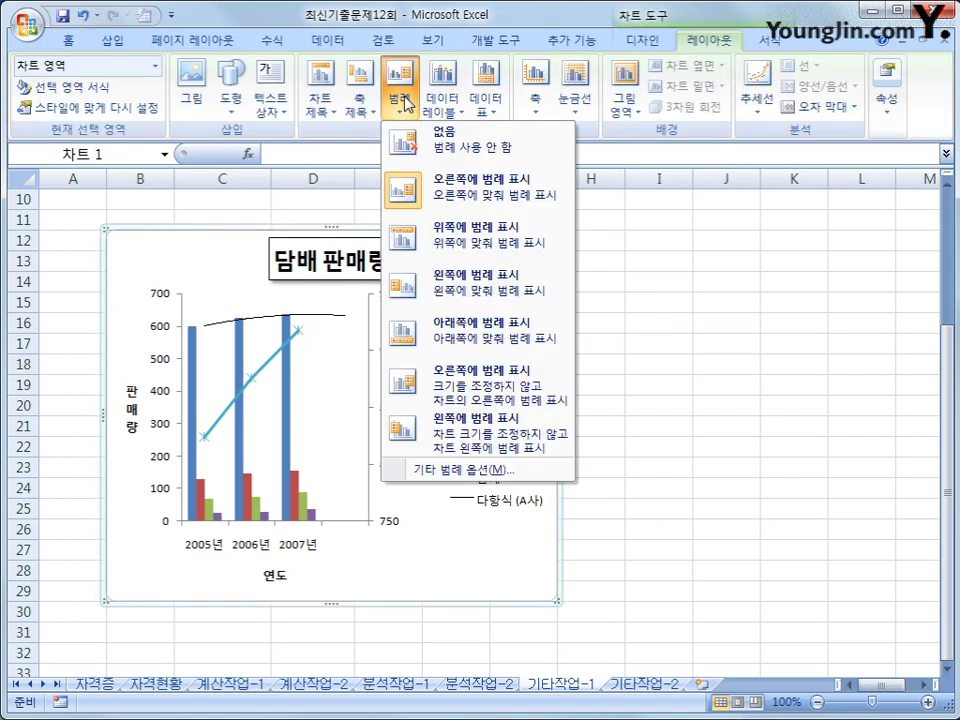
{"action": "left_click", "coordinate": [396, 338]}
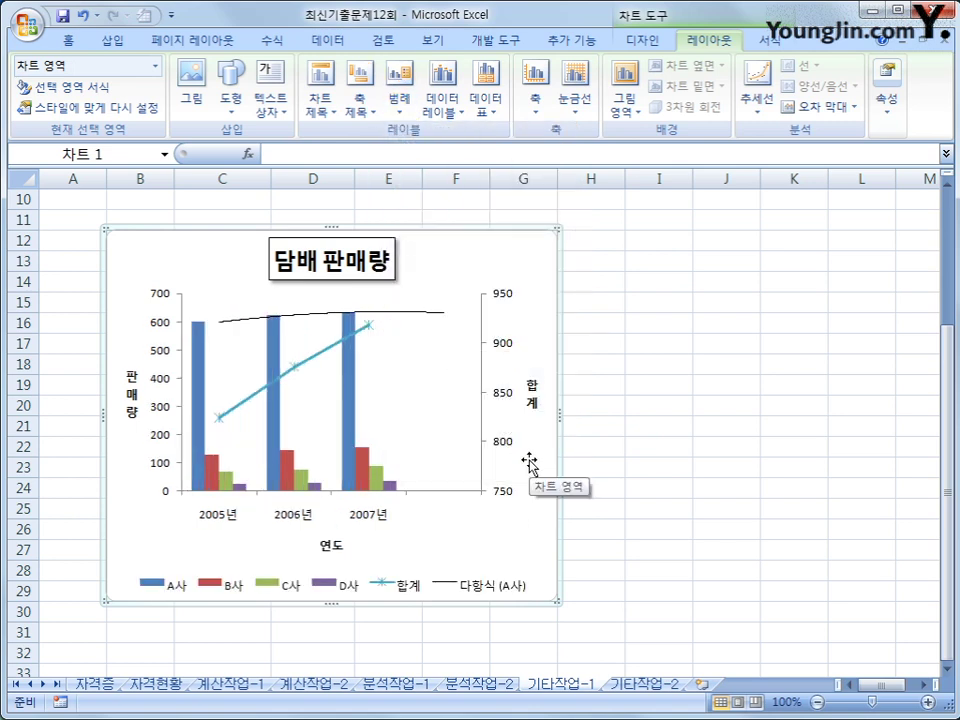
Give the chart legend a black outline
{"action": "left_click", "coordinate": [435, 585]}
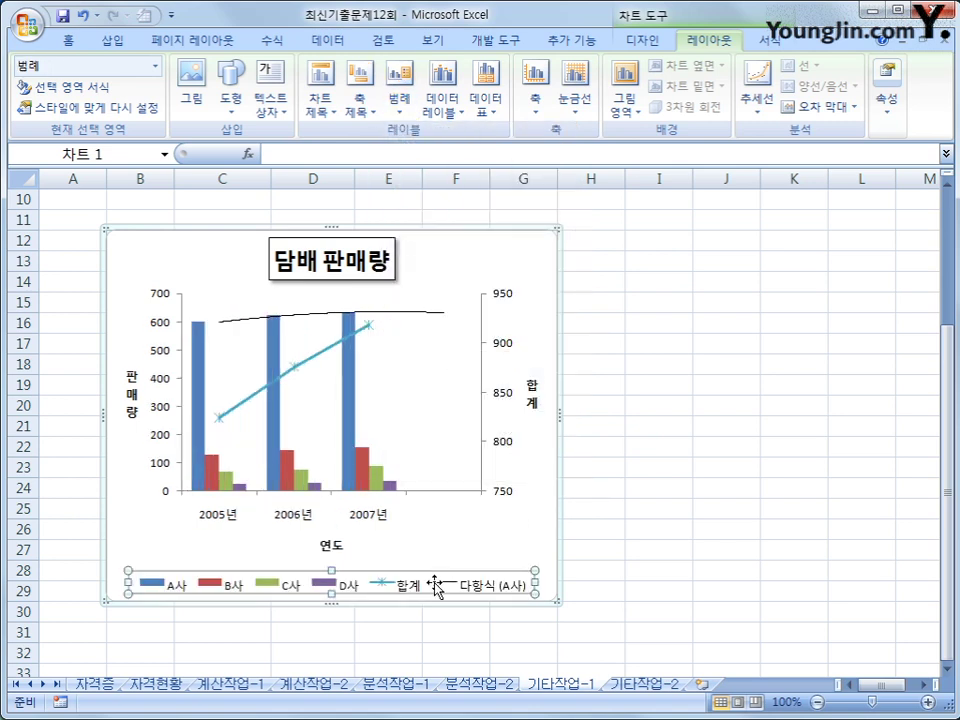
{"action": "right_click", "coordinate": [435, 585]}
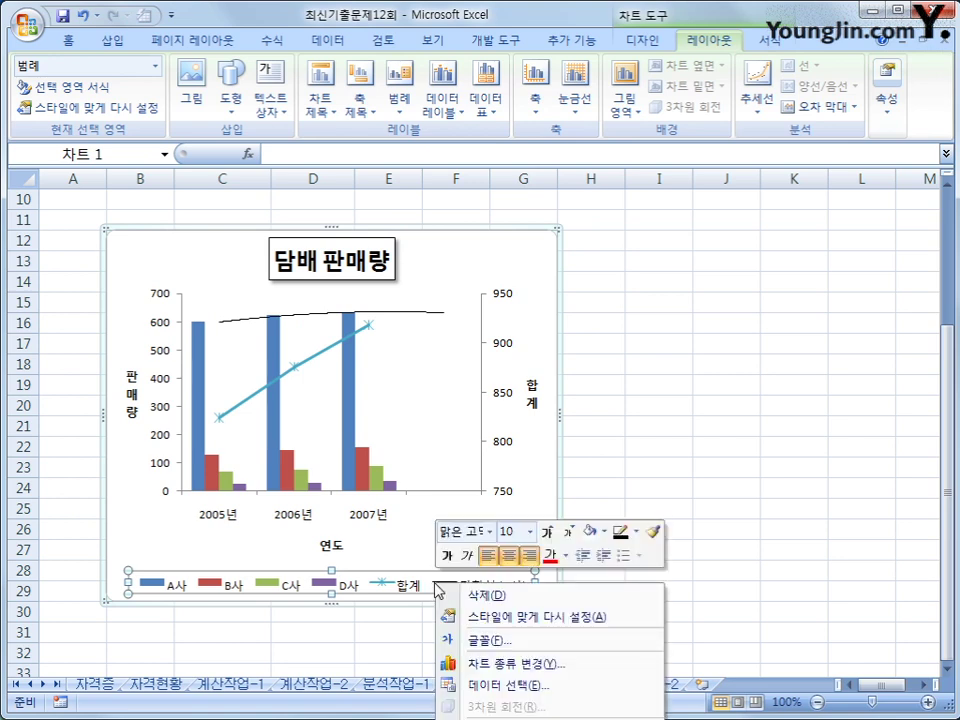
{"action": "left_click", "coordinate": [621, 531]}
{"action": "left_click", "coordinate": [701, 542]}
{"action": "left_click", "coordinate": [725, 527]}
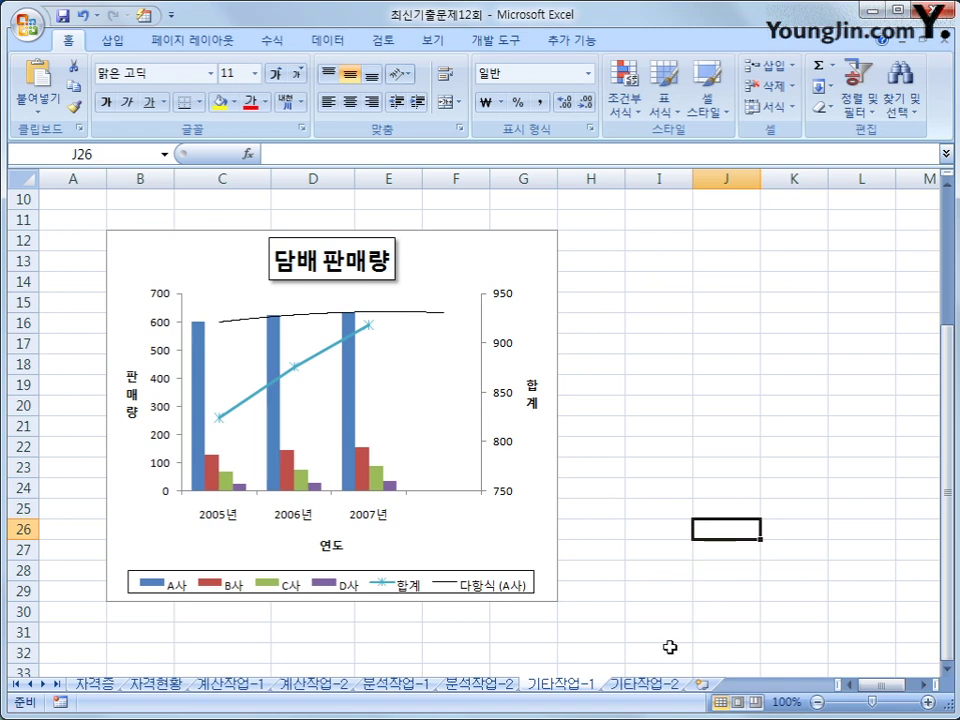
On the 기타작업-2 sheet, turn on design mode (디자인 모드) and open the Click event procedure of the 결제하기 button
{"action": "left_click", "coordinate": [655, 685]}
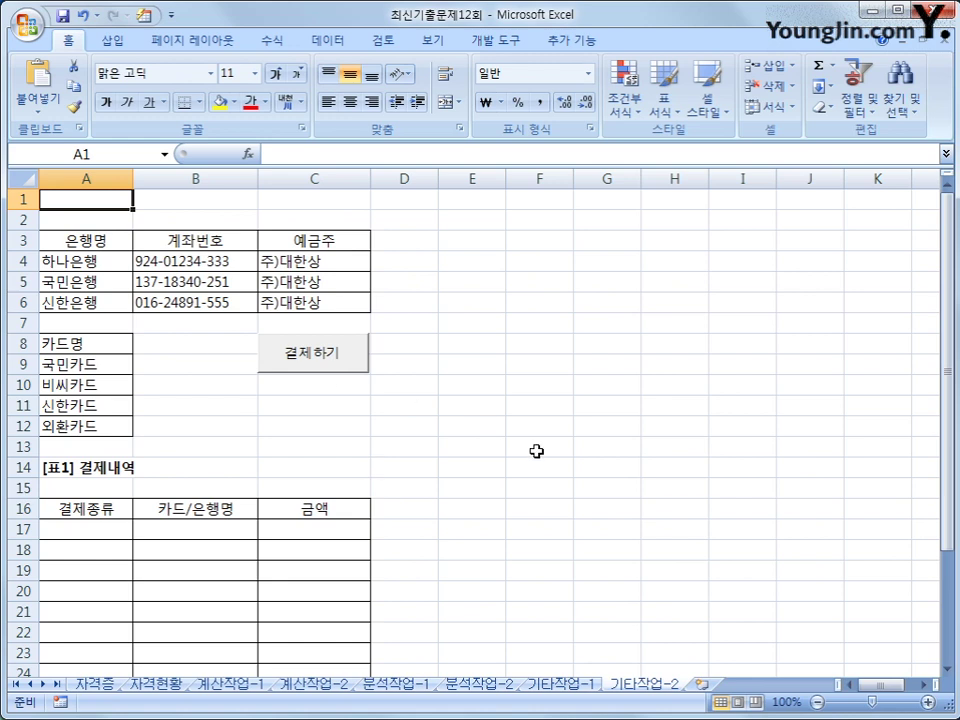
{"action": "left_click", "coordinate": [488, 411]}
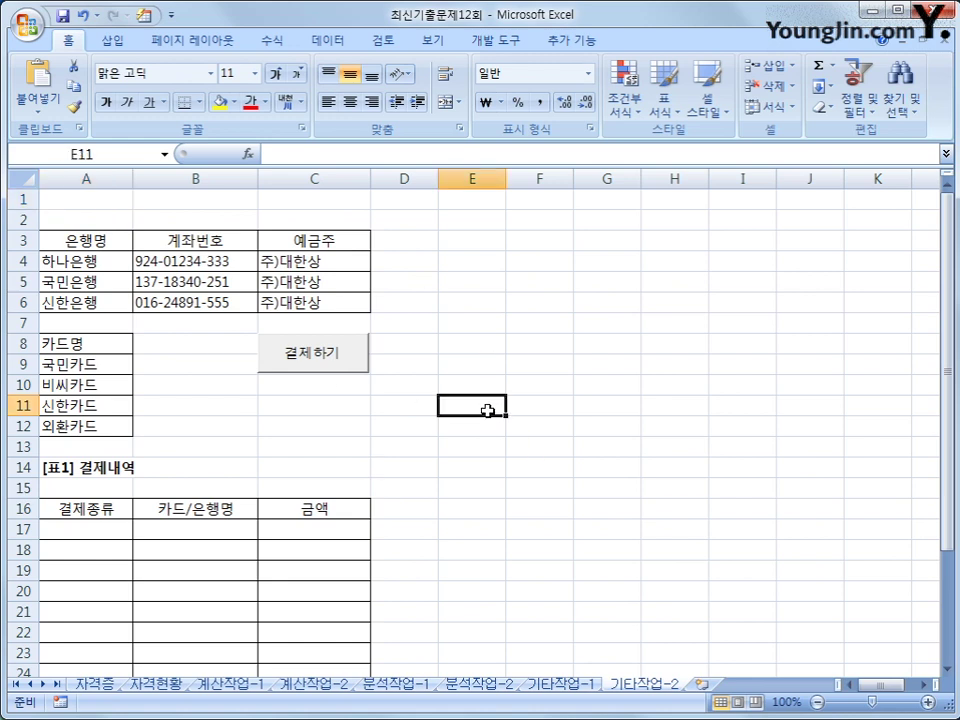
{"action": "left_click", "coordinate": [500, 42]}
{"action": "left_click", "coordinate": [272, 98]}
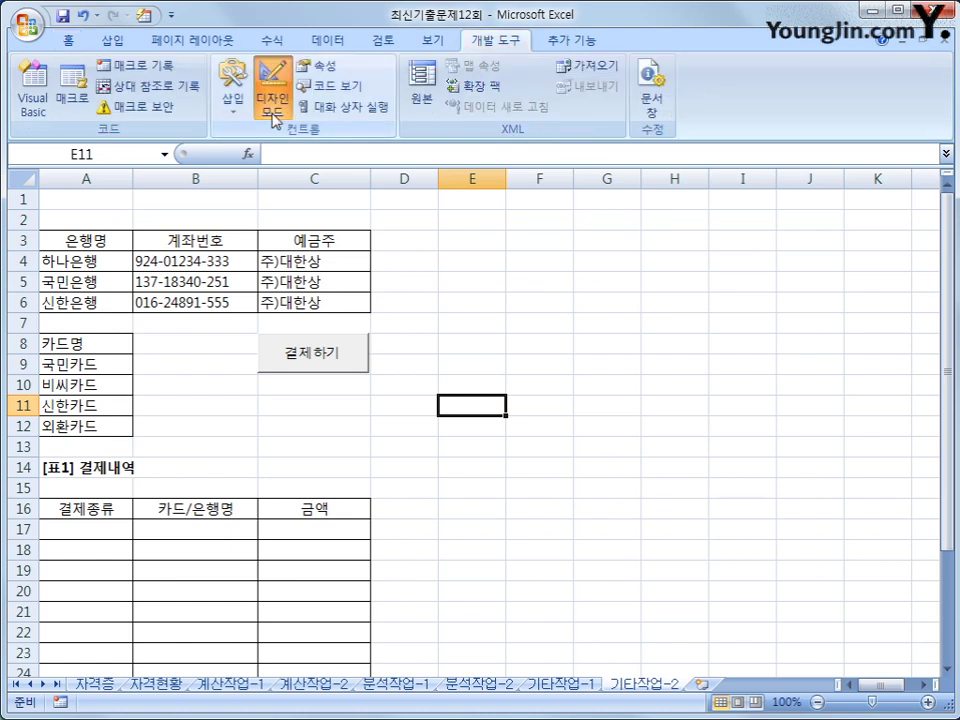
{"action": "left_click", "coordinate": [315, 358]}
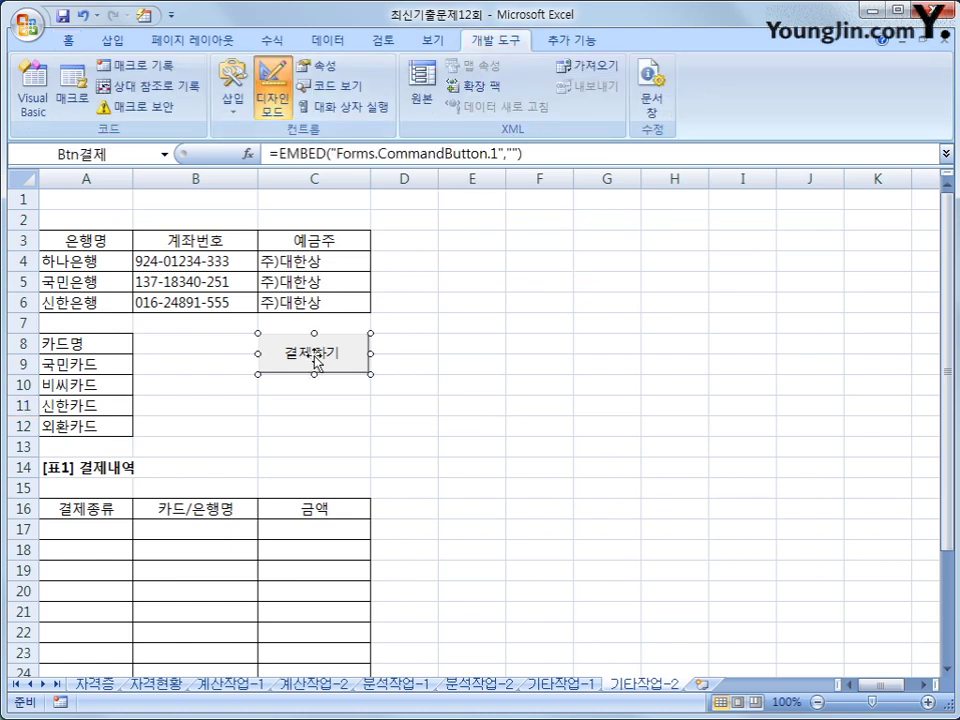
{"action": "double_click", "coordinate": [339, 358]}
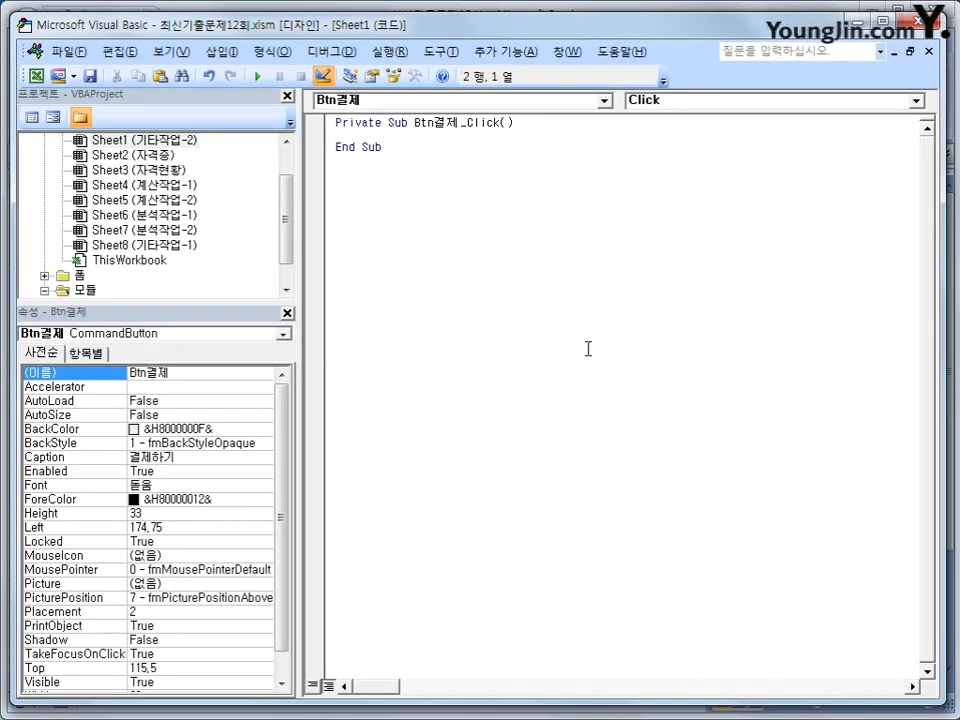
Add the statement 결제화면.Show to the Btn결제_Click procedure
{"action": "key", "text": "Tab"}
{"action": "type", "text": "결제화면."}
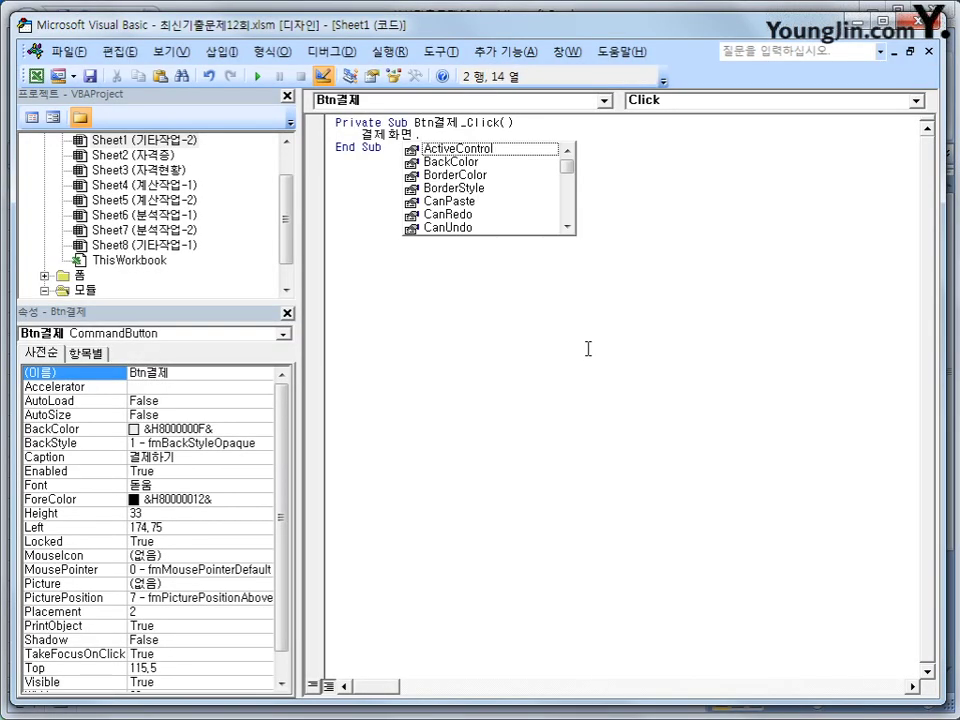
{"action": "type", "text": "show"}
{"action": "key", "text": "Tab"}
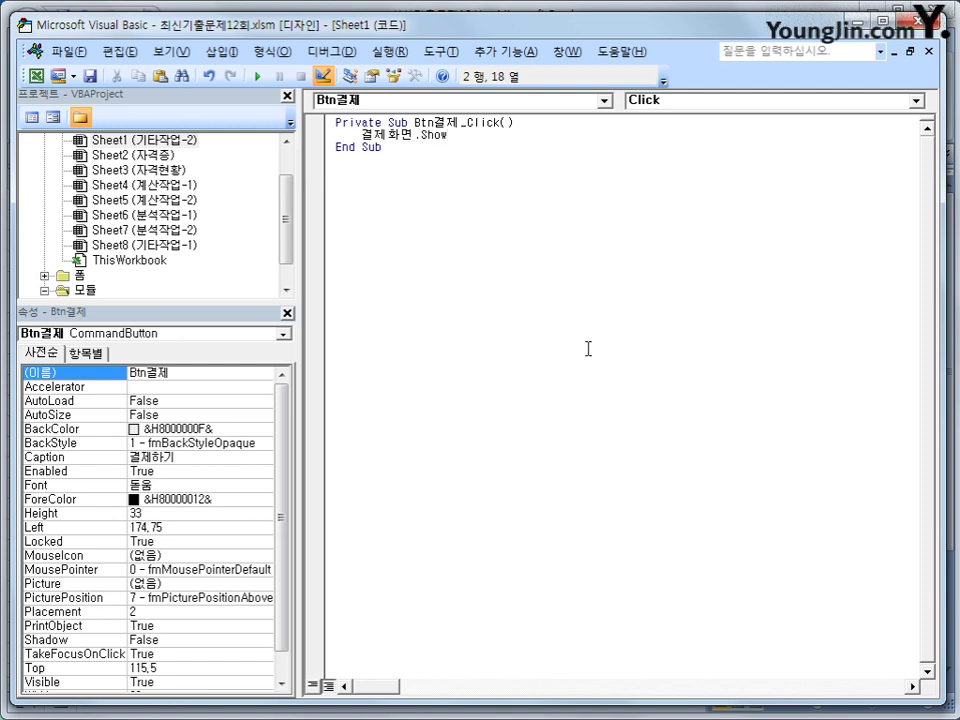
{"action": "key", "text": "Down"}
{"action": "key", "text": "Down"}
Open the code of the 결제화면 form from the VBA project's forms folder (폼)
{"action": "left_click", "coordinate": [78, 275]}
{"action": "double_click", "coordinate": [80, 278]}
{"action": "left_click", "coordinate": [108, 291]}
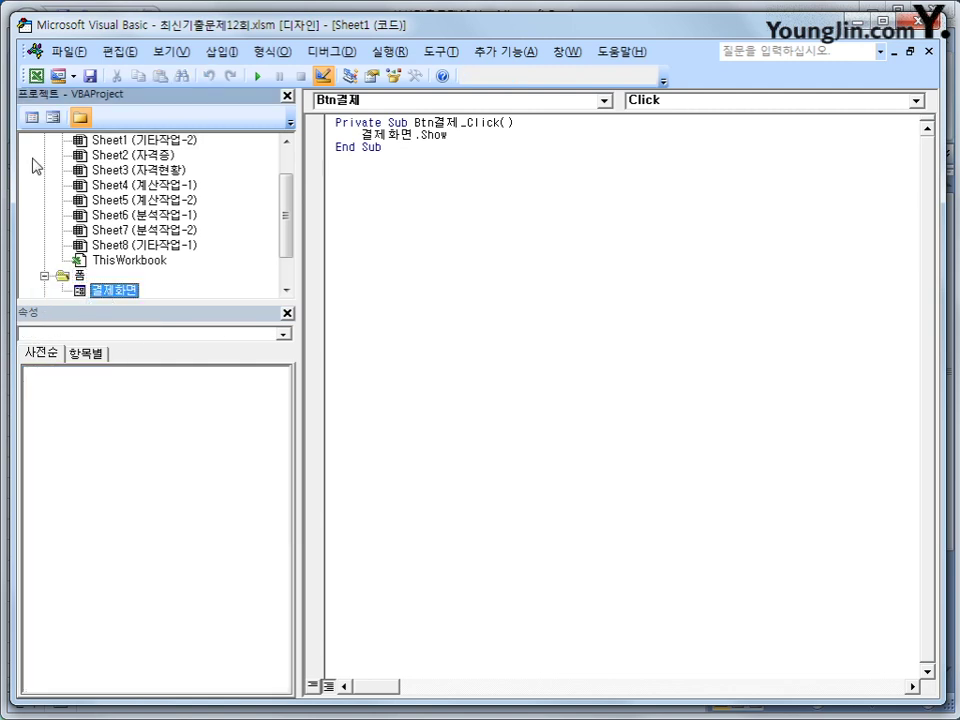
{"action": "left_click", "coordinate": [31, 117]}
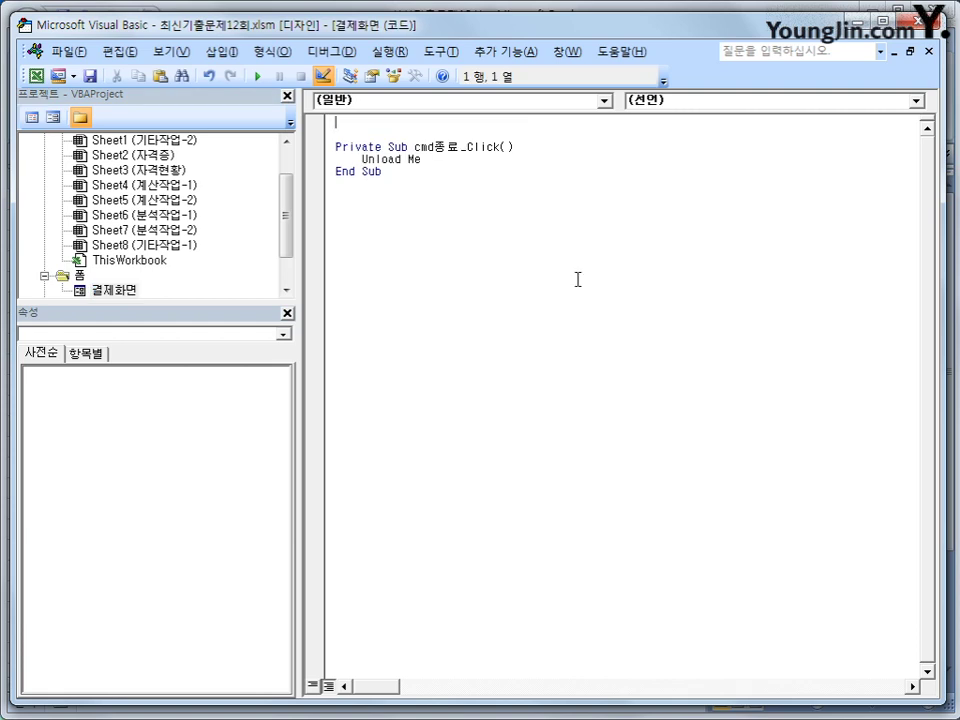
Create the UserForm_Initialize event procedure in the 결제화면 code with the statement Opt신용 = True
{"action": "left_click", "coordinate": [561, 101]}
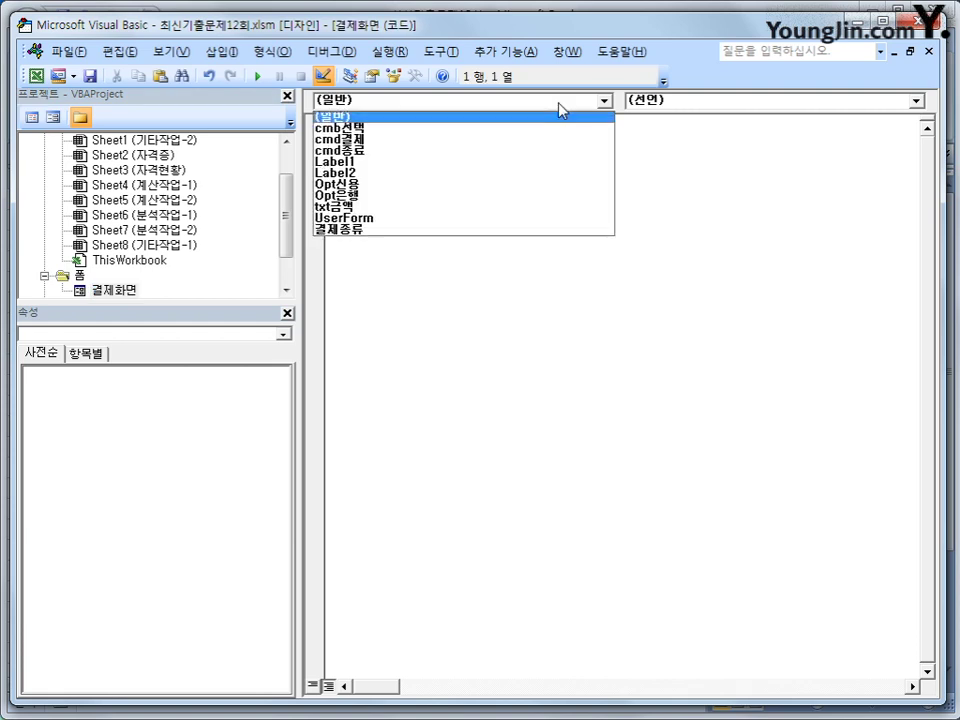
{"action": "left_click", "coordinate": [483, 226]}
{"action": "left_click", "coordinate": [676, 107]}
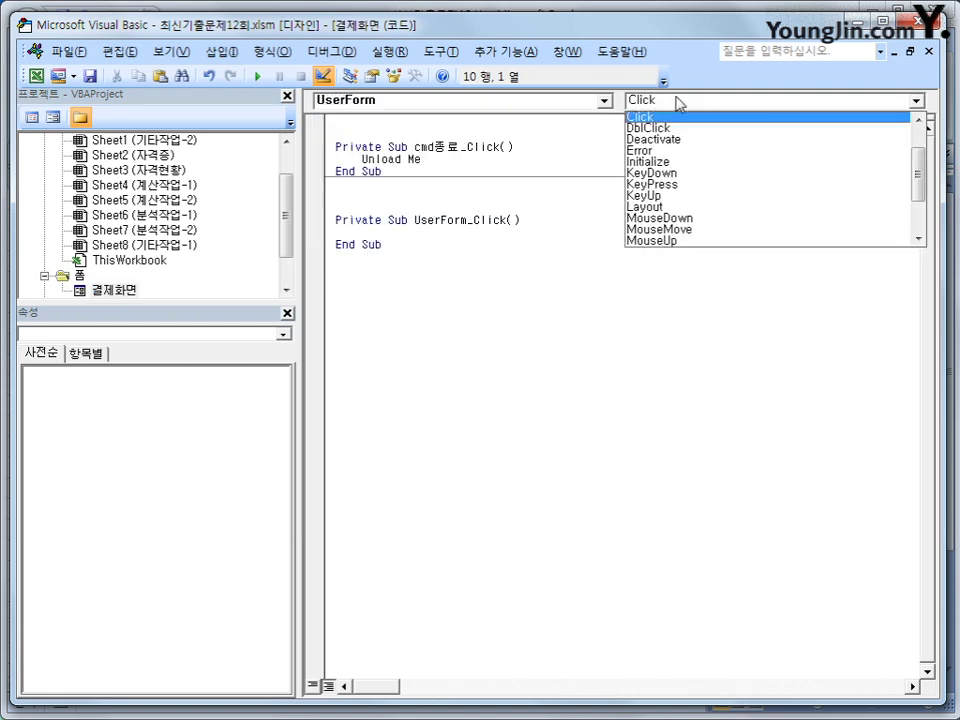
{"action": "left_click", "coordinate": [672, 163]}
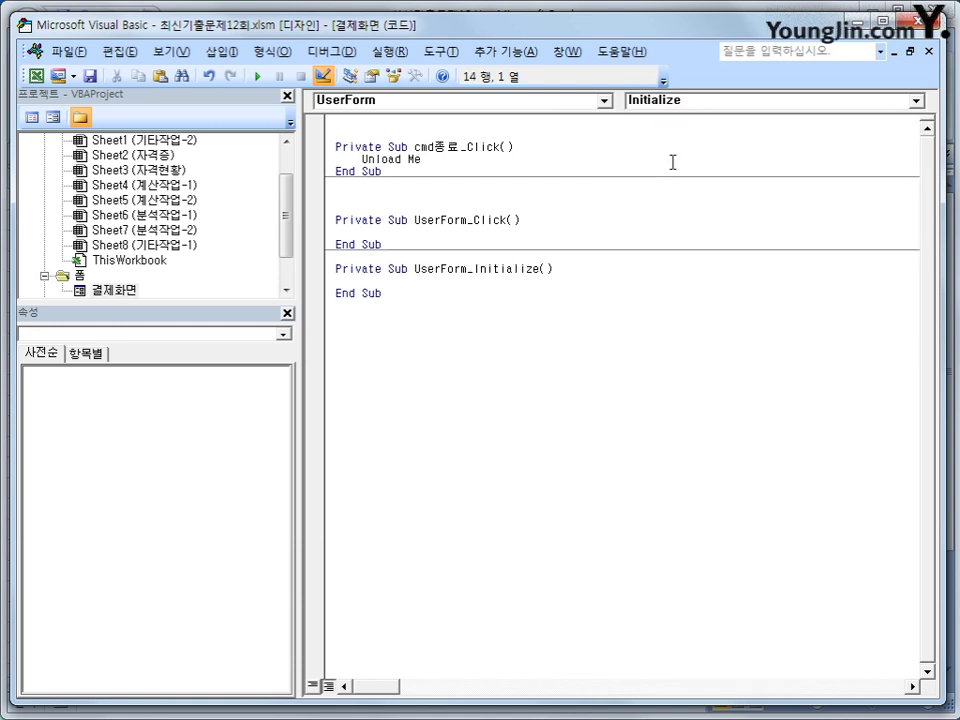
{"action": "key", "text": "Tab"}
{"action": "type", "text": "opt신용=true"}
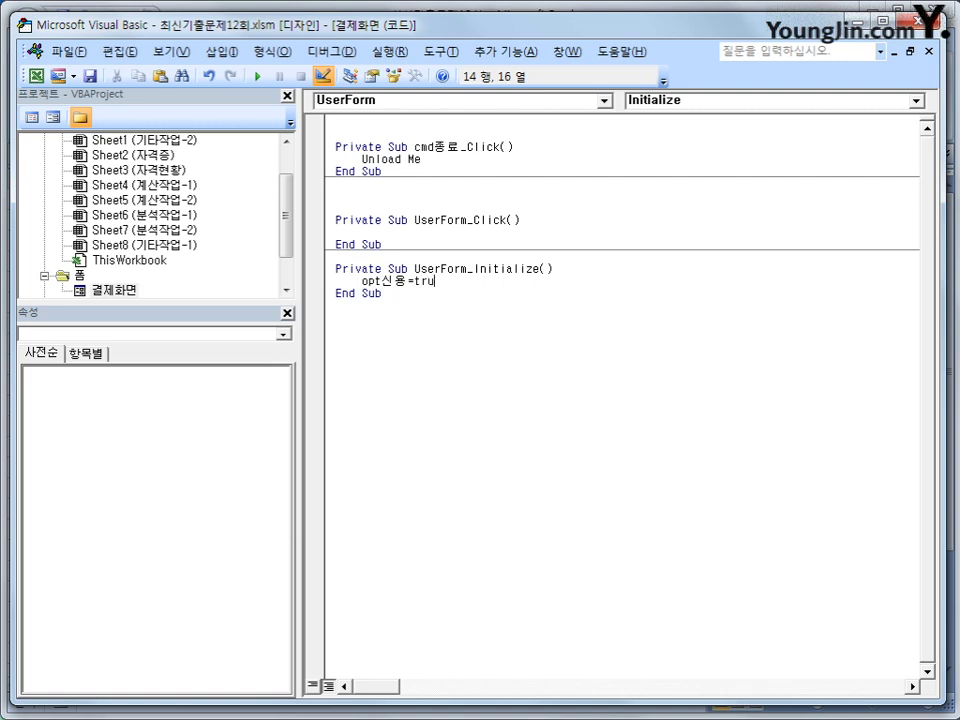
{"action": "left_click", "coordinate": [382, 293]}
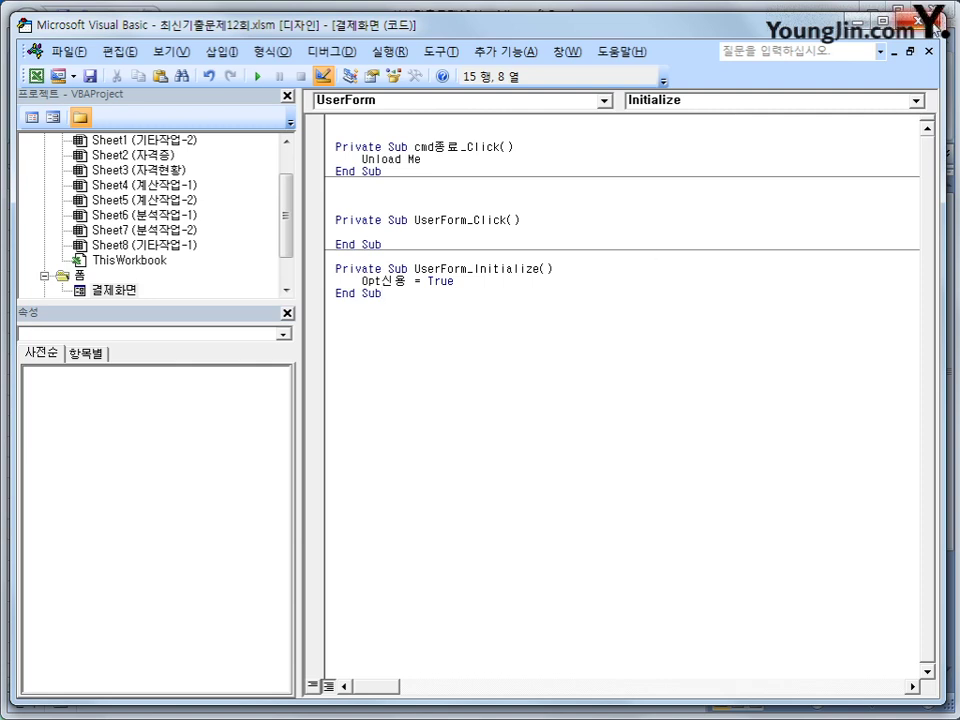
Return to the 기타작업-2 worksheet, turn off design mode and launch the 결제화면 form with the 결제하기 button, positioning it beside the tables
{"action": "left_click", "coordinate": [922, 20]}
{"action": "left_click", "coordinate": [272, 90]}
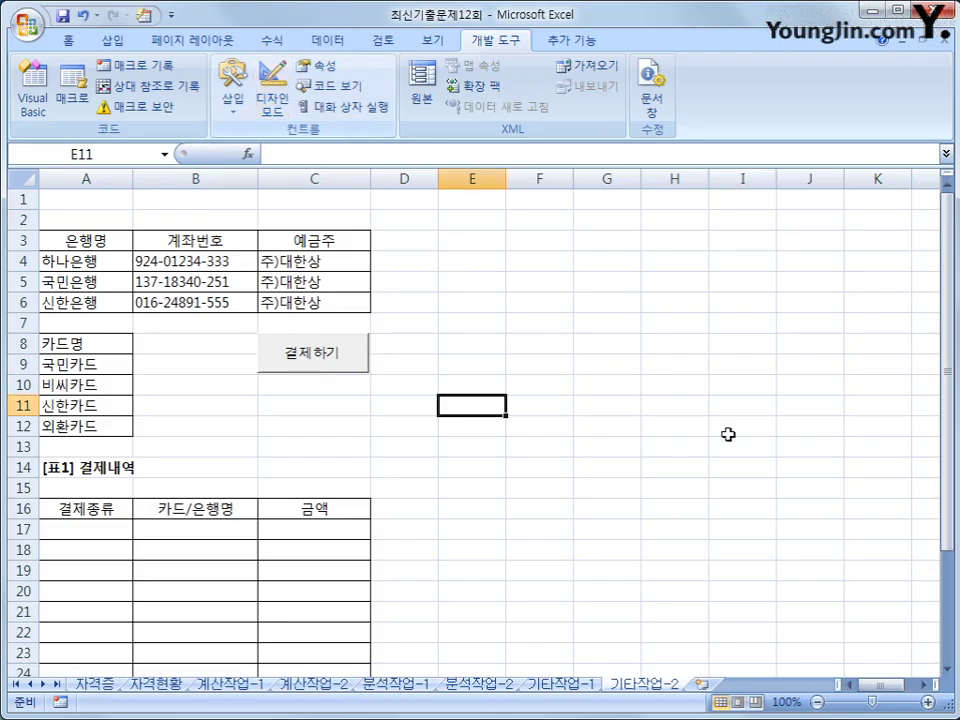
{"action": "left_click", "coordinate": [736, 441]}
{"action": "left_click", "coordinate": [330, 362]}
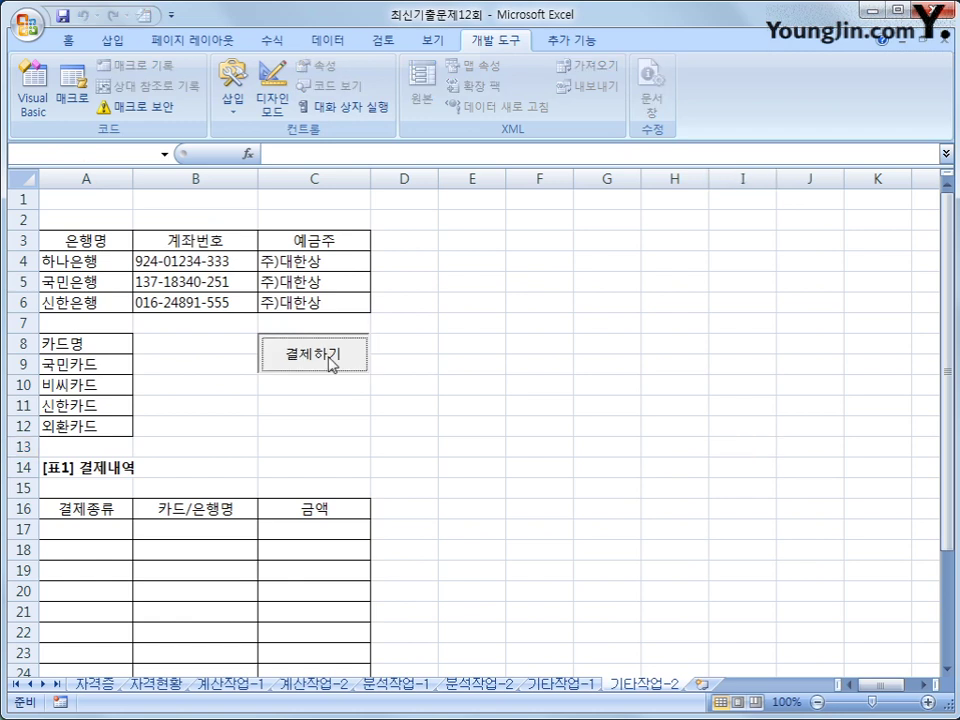
{"action": "left_click_drag", "start_coordinate": [505, 252], "coordinate": [633, 238]}
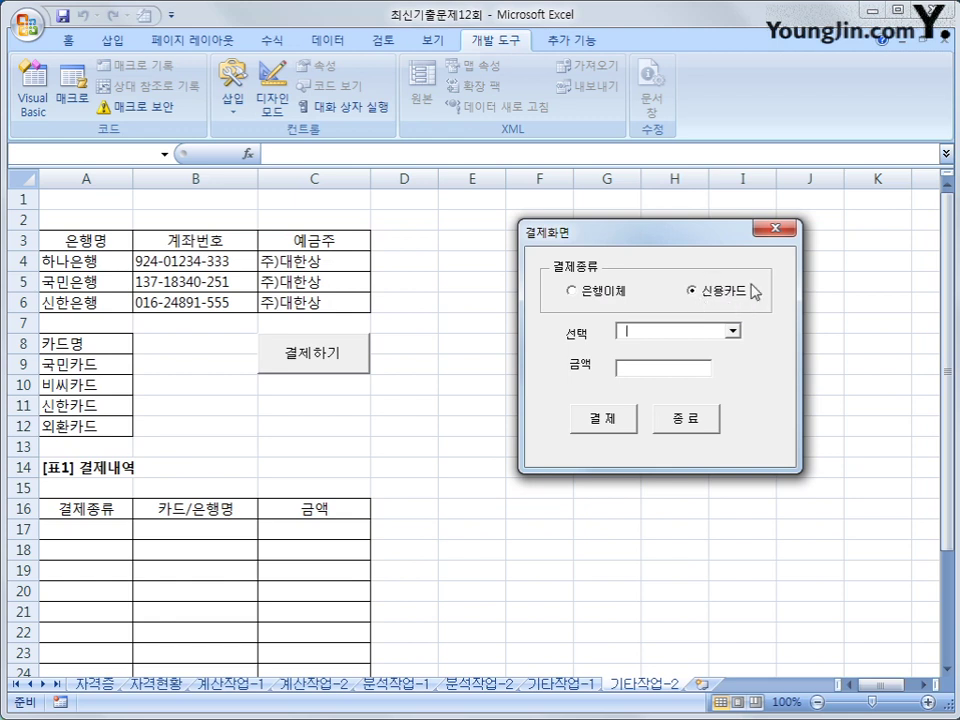
Check the form's 선택 list and try both payment types, 은행이체 and 신용카드, before closing the form
{"action": "left_click", "coordinate": [733, 332]}
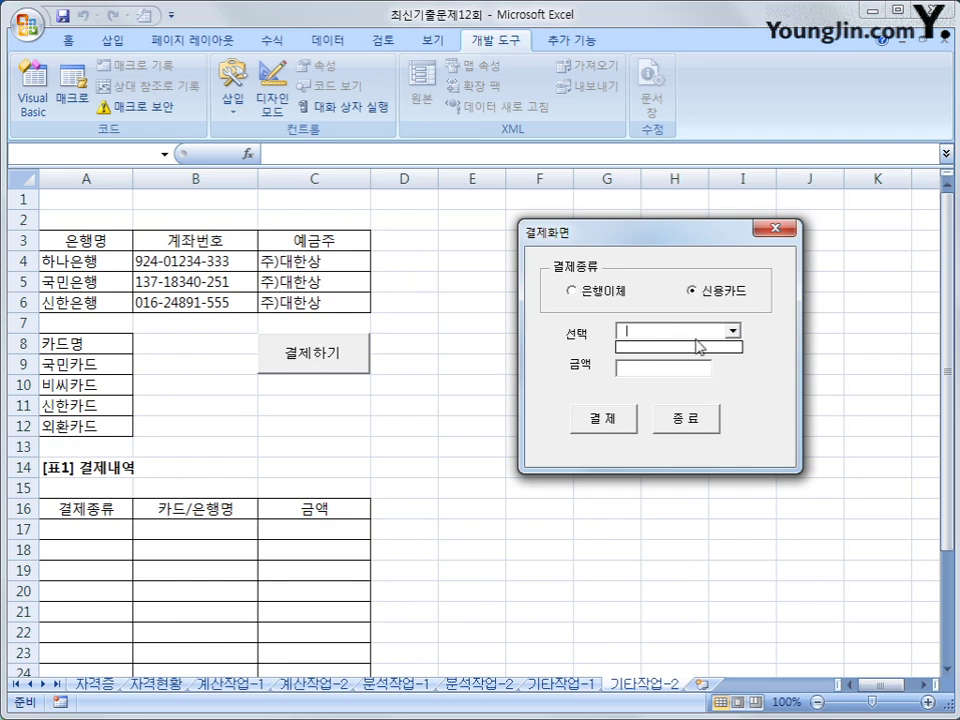
{"action": "left_click", "coordinate": [602, 295]}
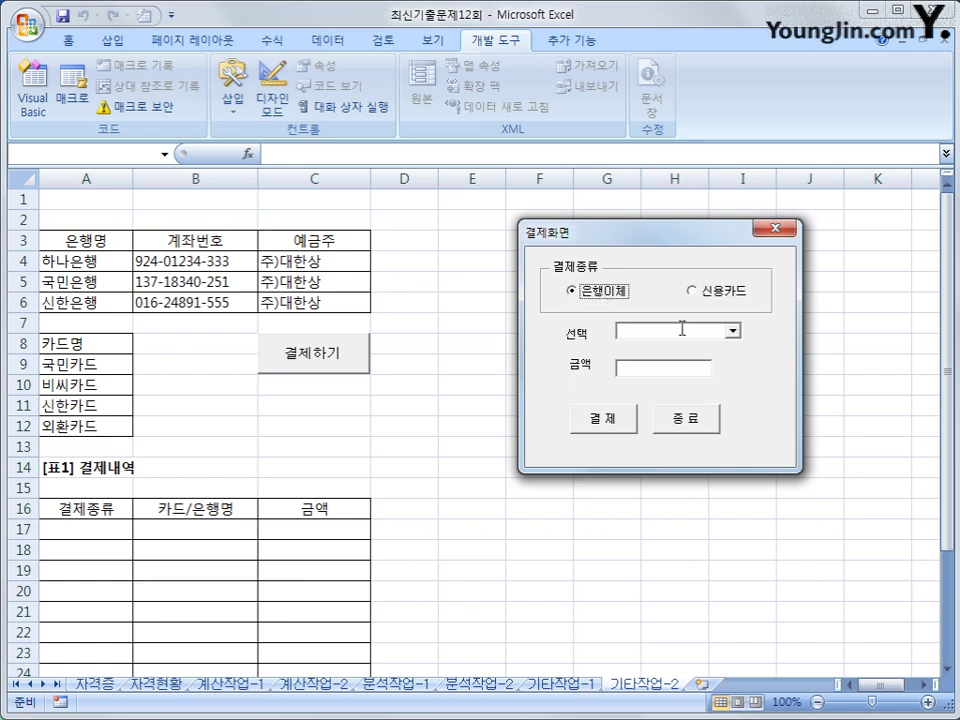
{"action": "left_click", "coordinate": [722, 295]}
{"action": "left_click", "coordinate": [776, 229]}
{"action": "left_click", "coordinate": [765, 319]}
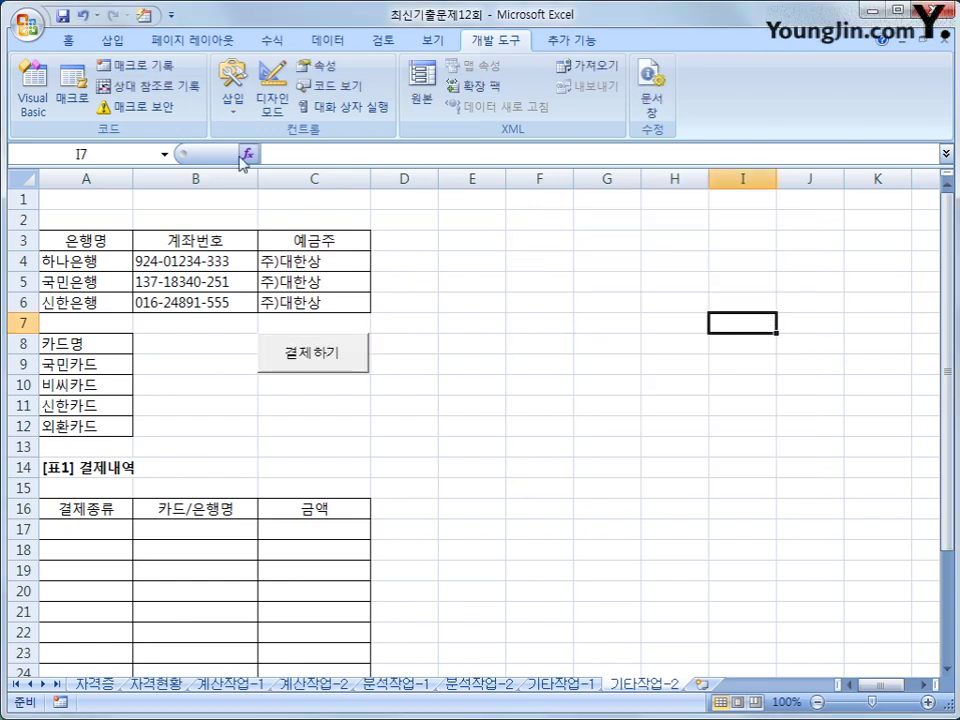
In the 결제화면 form's code, create a DropButtonClick event procedure for the cmb선택 combo box
{"action": "left_click", "coordinate": [33, 92]}
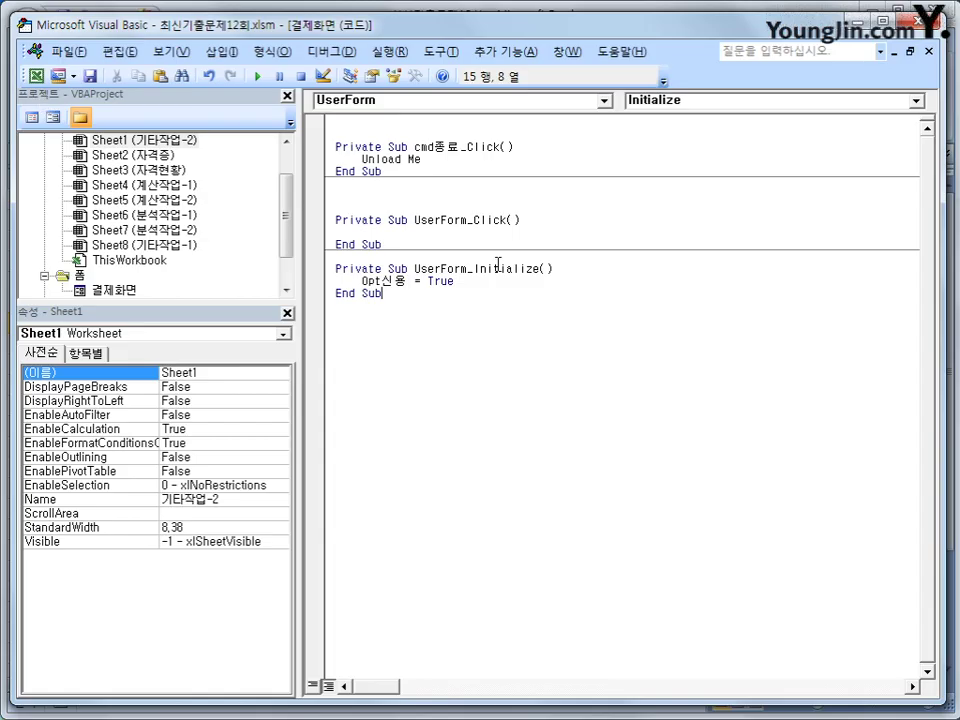
{"action": "left_click", "coordinate": [497, 373]}
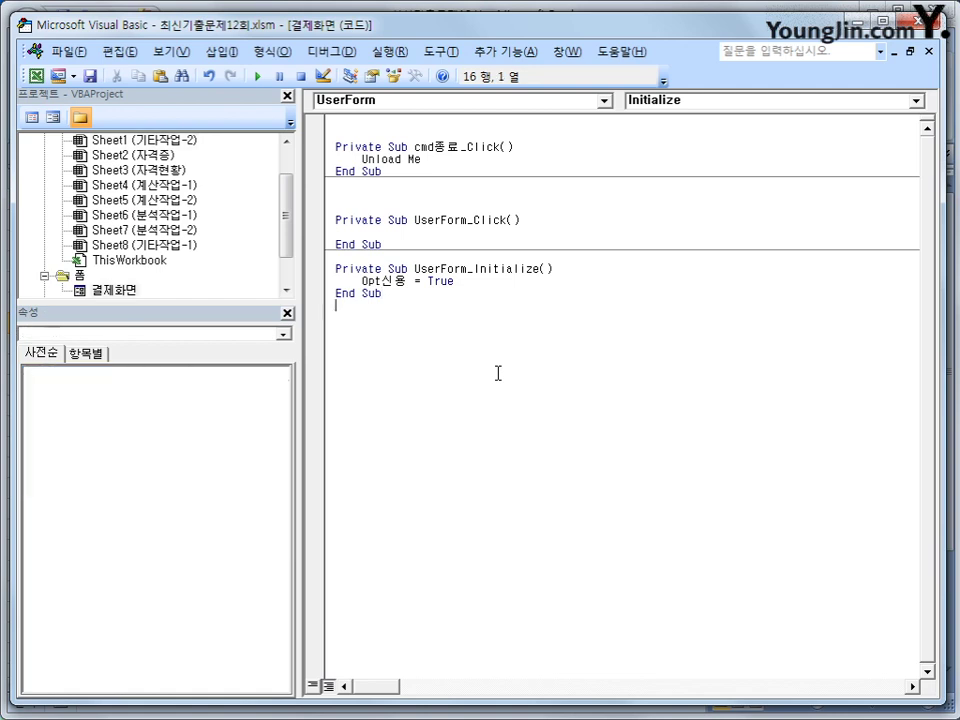
{"action": "left_click", "coordinate": [389, 104]}
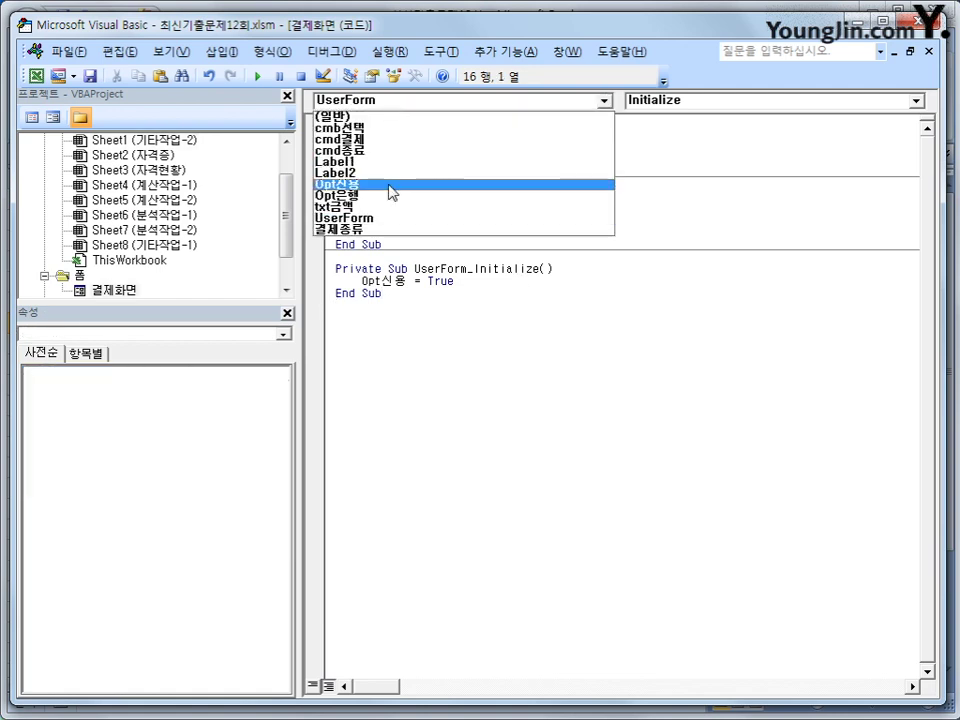
{"action": "left_click", "coordinate": [396, 127]}
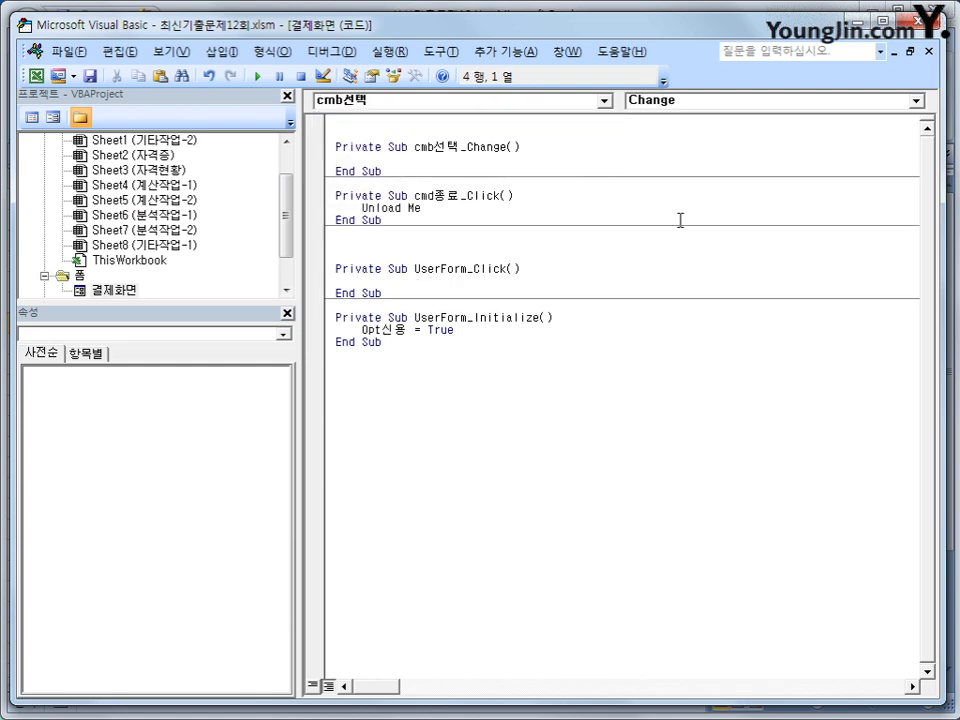
{"action": "left_click", "coordinate": [713, 104]}
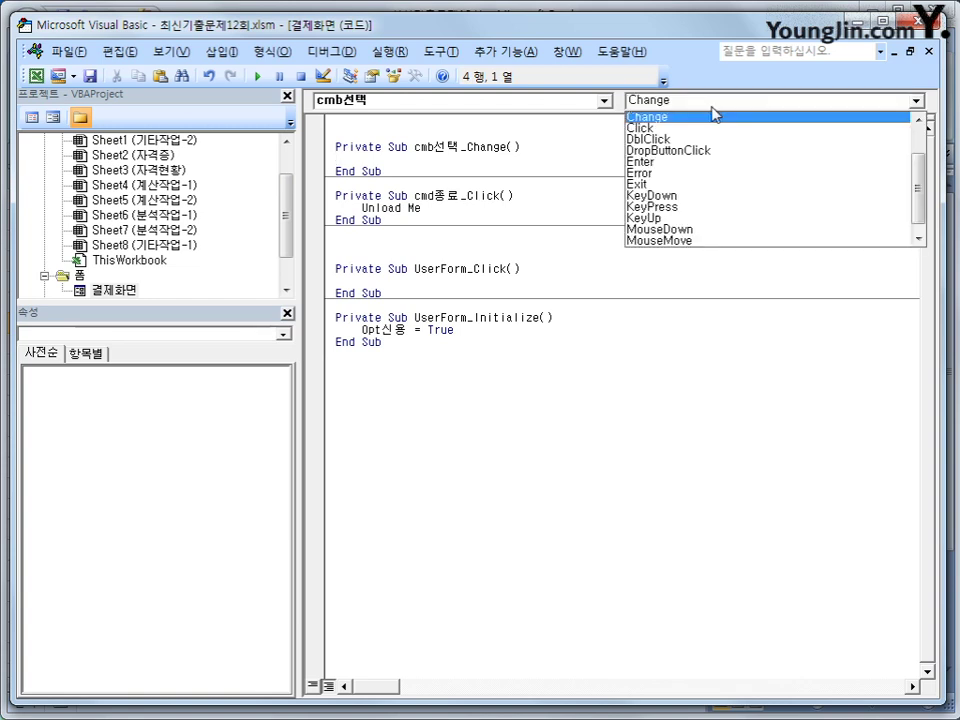
{"action": "left_click", "coordinate": [707, 152]}
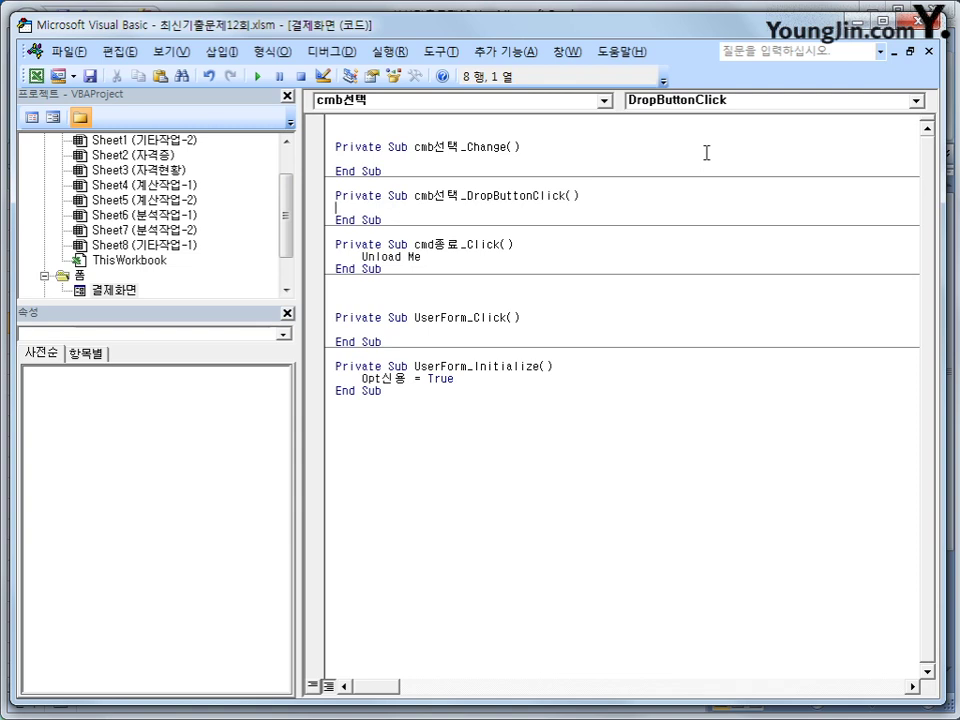
In cmb선택_DropButtonClick, write the condition If Opt은행 = True Then, setting cmb선택.RowSource = "A4:A6"
{"action": "key", "text": "Tab"}
{"action": "type", "text": "if opt"}
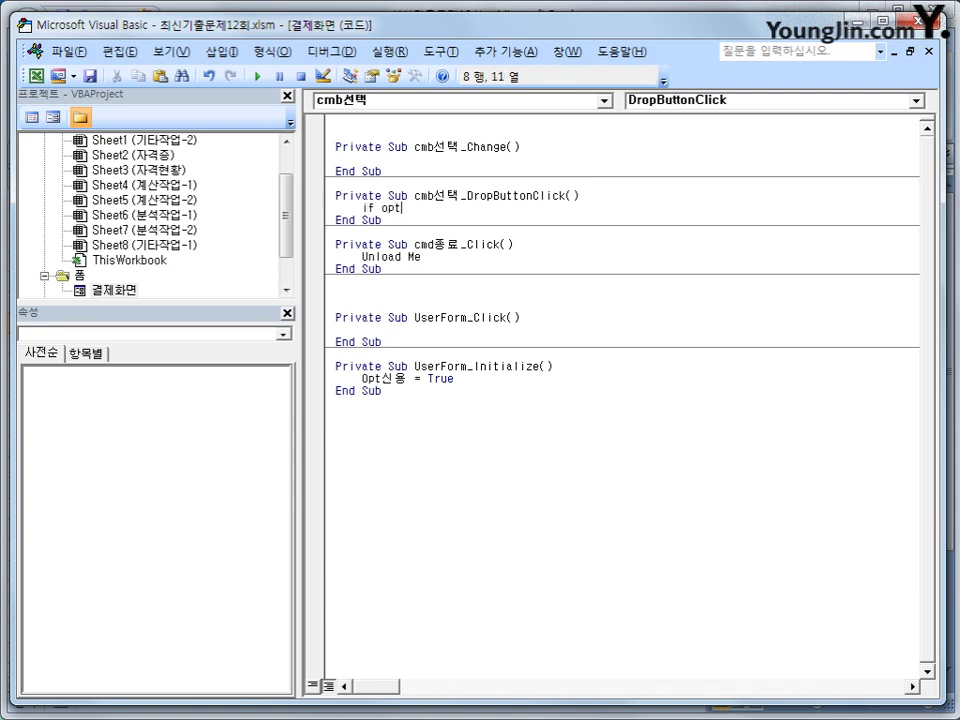
{"action": "type", "text": "은행 =true then"}
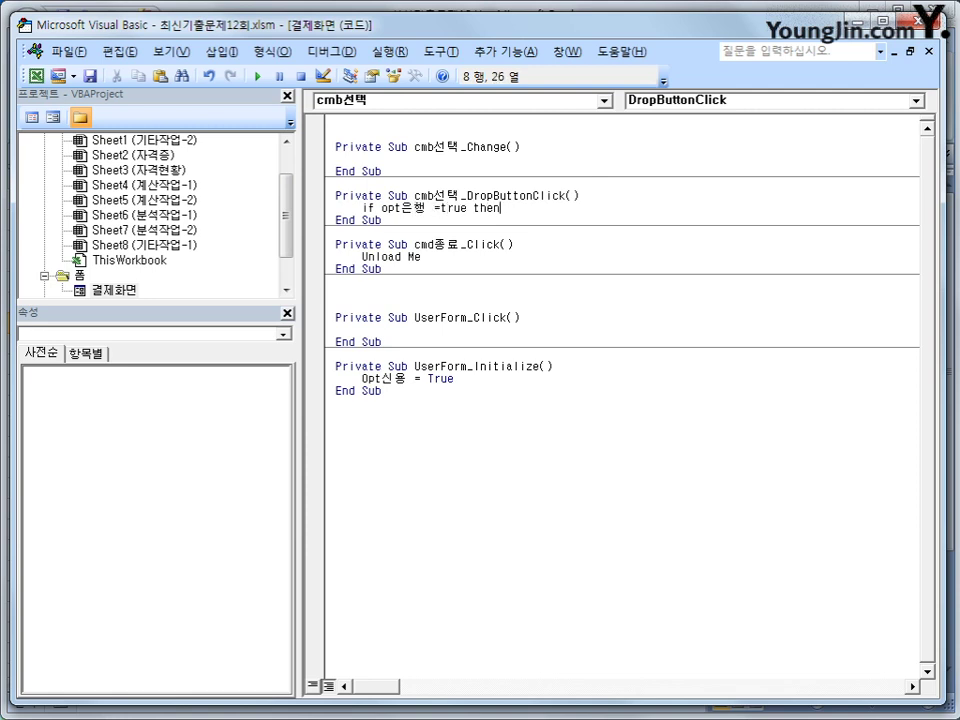
{"action": "key", "text": "Return"}
{"action": "key", "text": "Tab"}
{"action": "type", "text": "cm"}
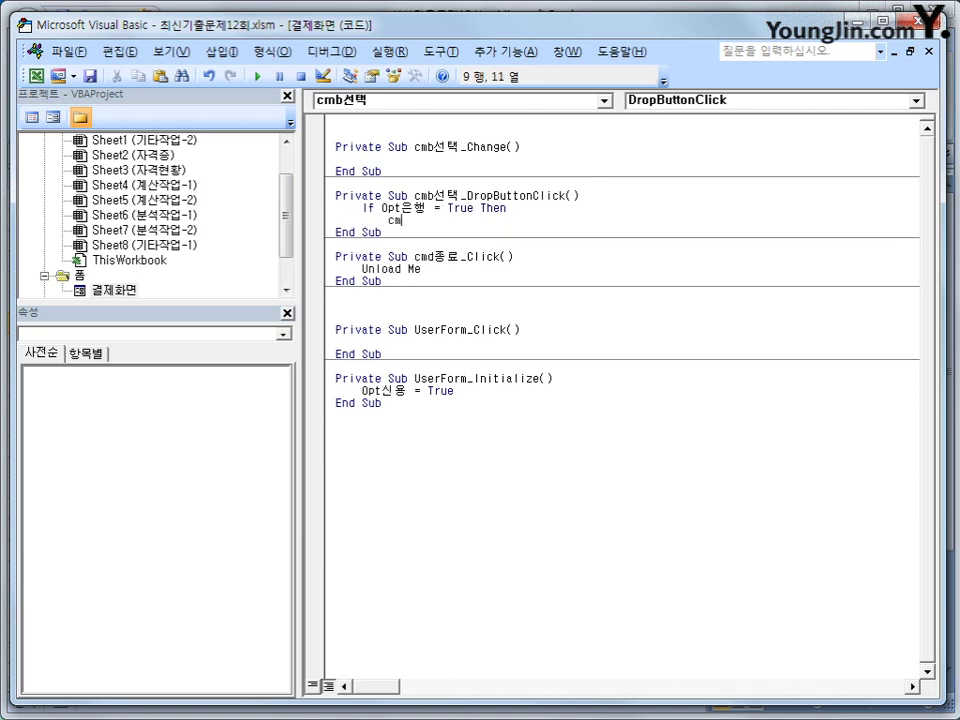
{"action": "type", "text": "b선택."}
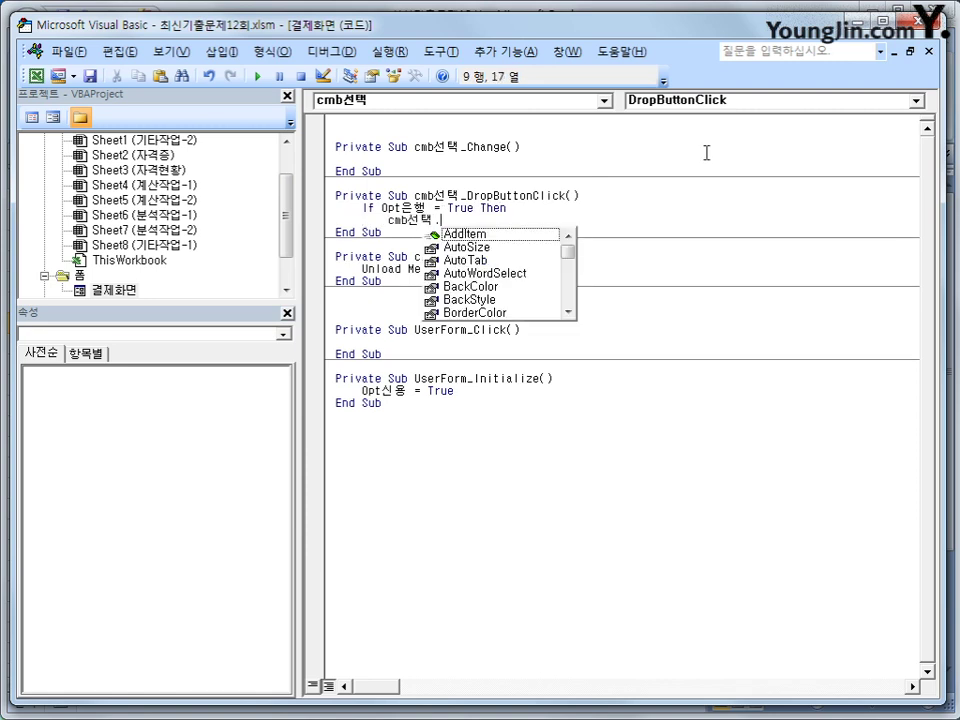
{"action": "type", "text": "row"}
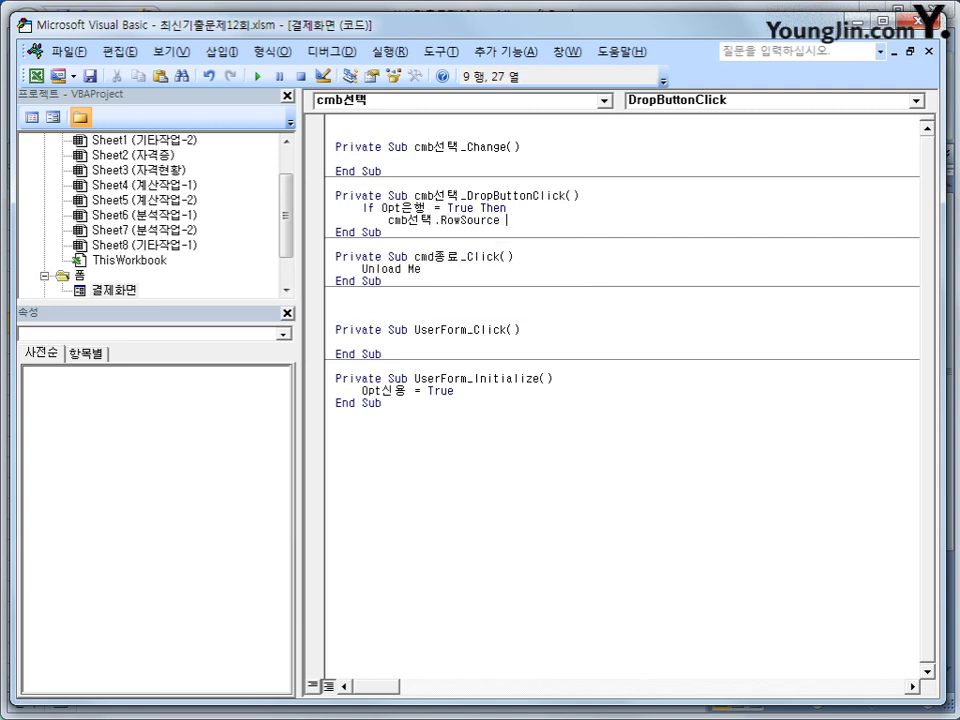
{"action": "type", "text": " = \"A4:A6\""}
{"action": "key", "text": "Return"}
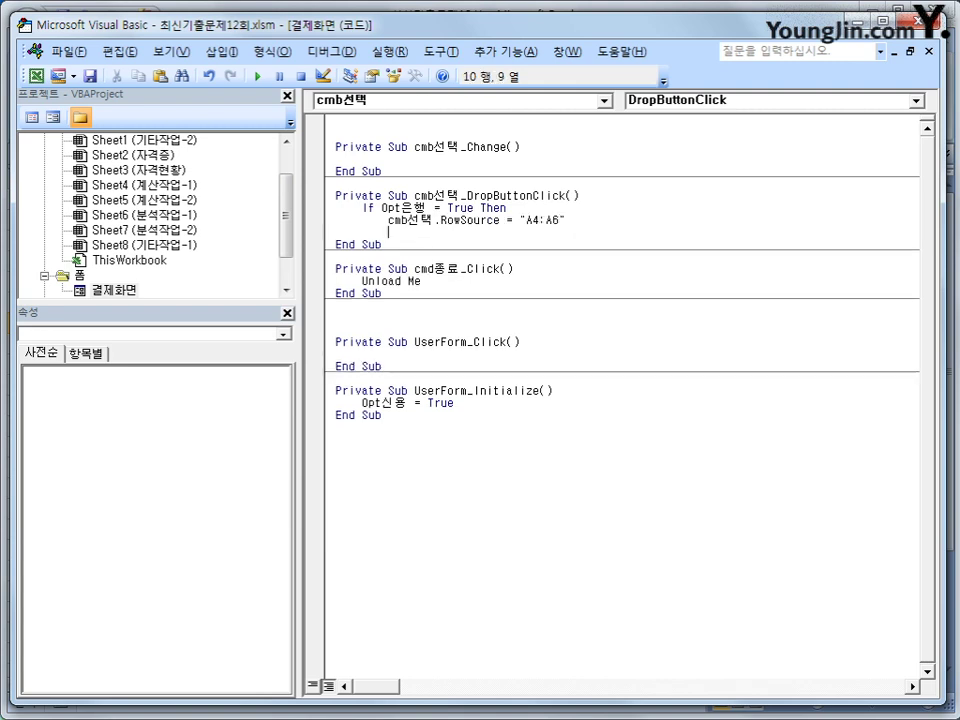
Add an Else branch setting cmb선택.RowSource = "A9:A12" and close the condition with End If
{"action": "type", "text": "else"}
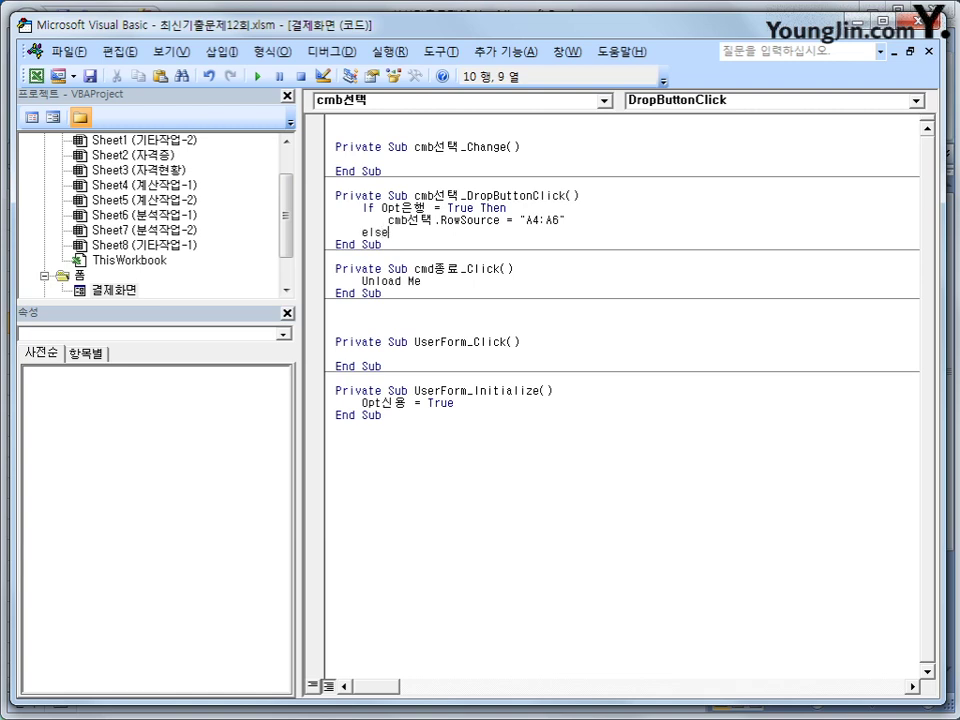
{"action": "key", "text": "Return"}
{"action": "key", "text": "Tab"}
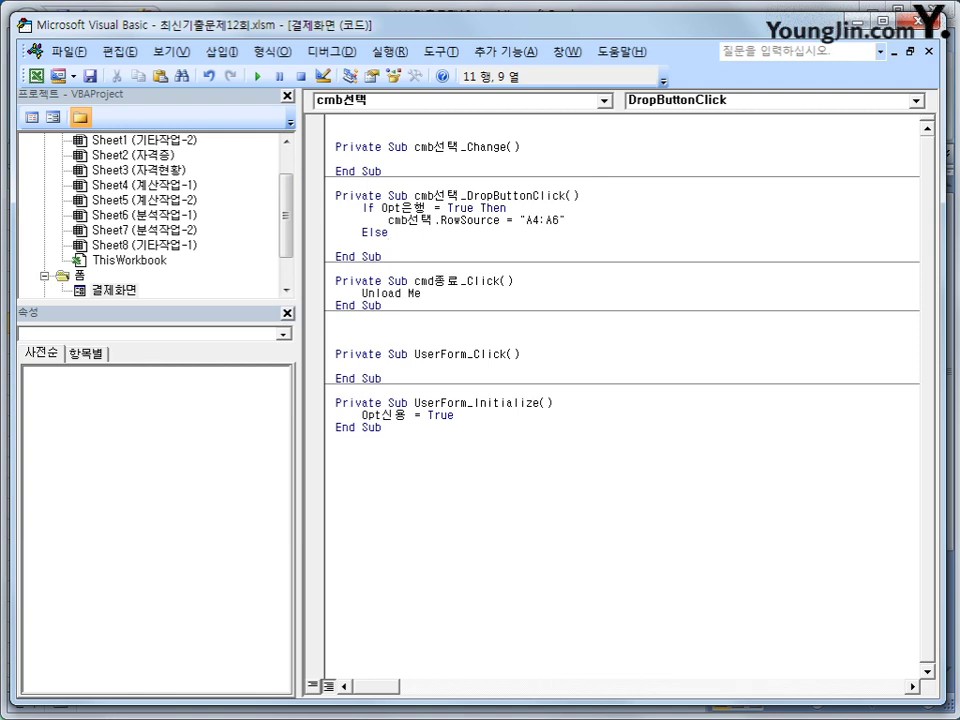
{"action": "type", "text": "cmb선택.ro"}
{"action": "key", "text": "Tab"}
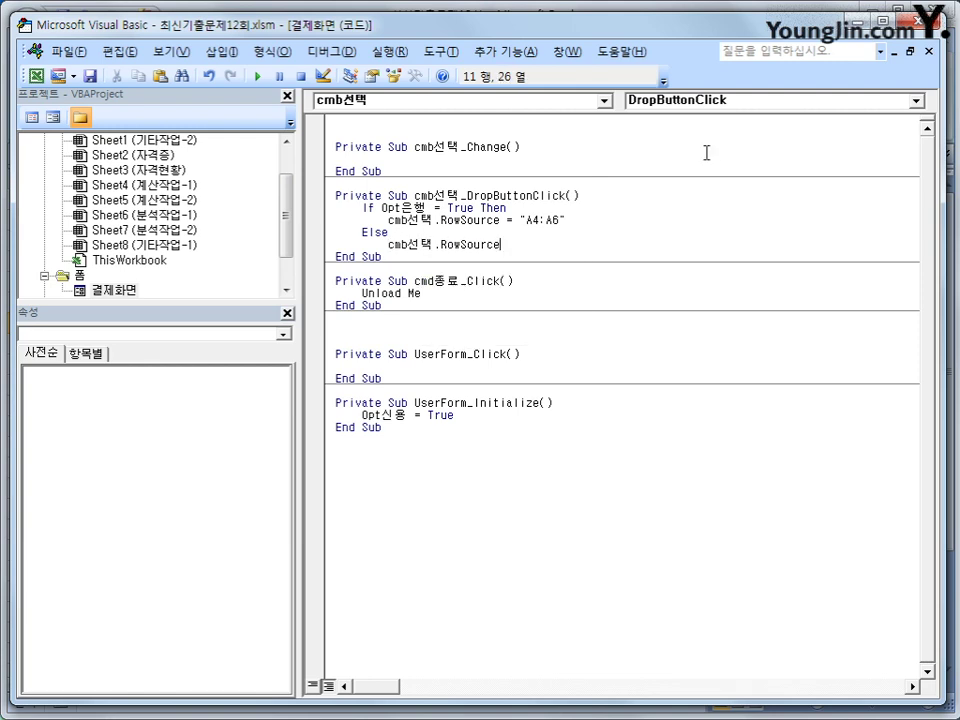
{"action": "type", "text": "=\"A9:A12"}
{"action": "key", "text": "Return"}
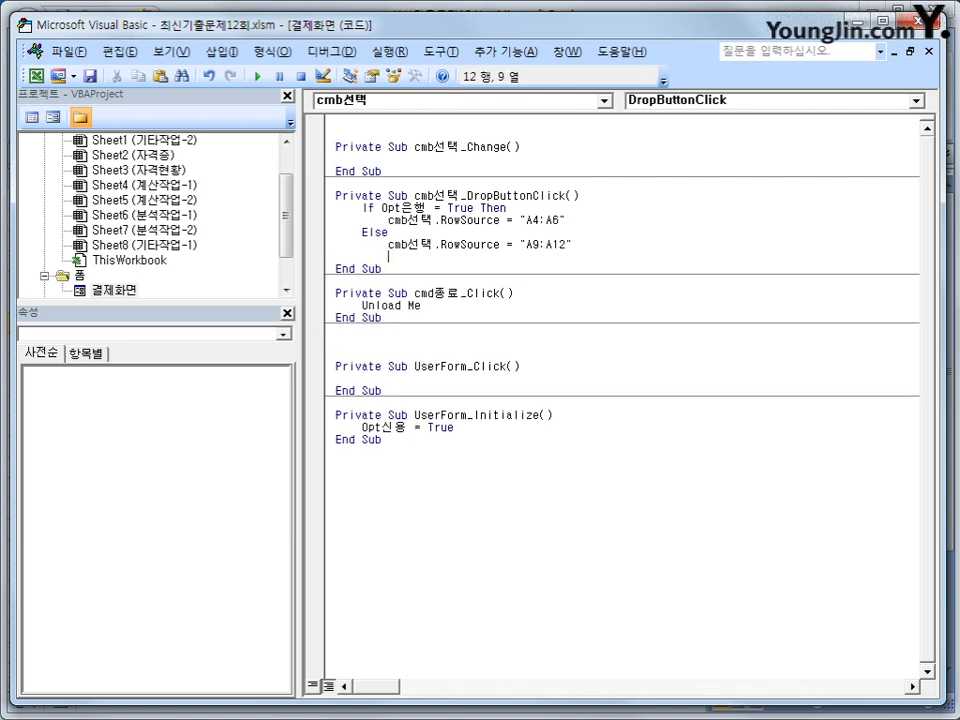
{"action": "key", "text": "BackSpace"}
{"action": "type", "text": "end if"}
{"action": "left_click", "coordinate": [383, 268]}
Return to the 기타작업-2 worksheet, launch the 결제화면 form with the 결제하기 button and move it clear of the tables
{"action": "left_click", "coordinate": [36, 77]}
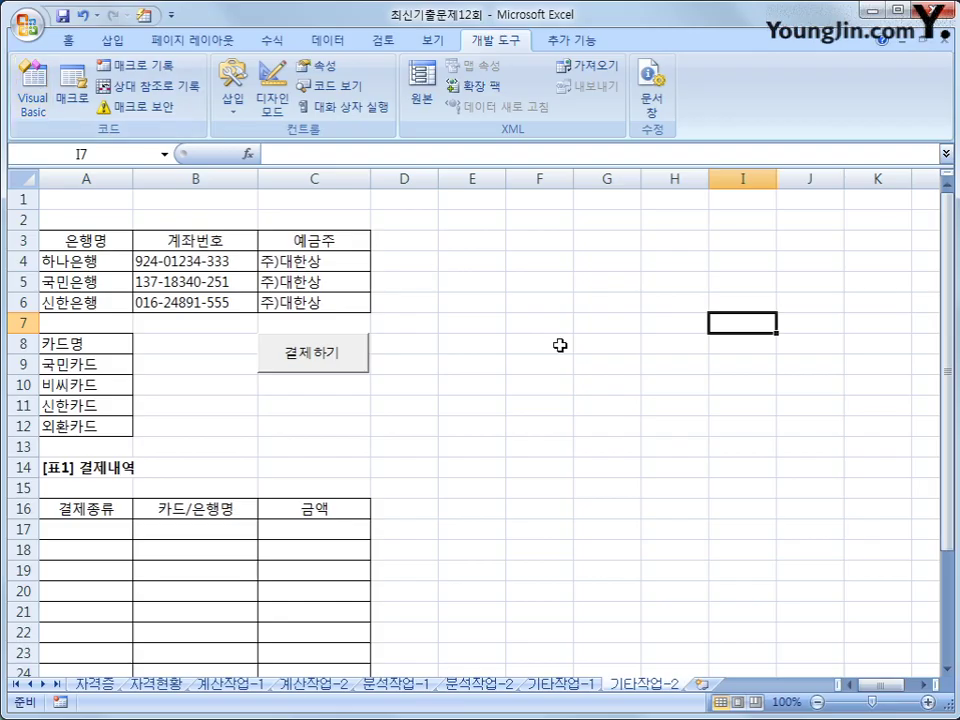
{"action": "left_click", "coordinate": [557, 345]}
{"action": "left_click", "coordinate": [358, 363]}
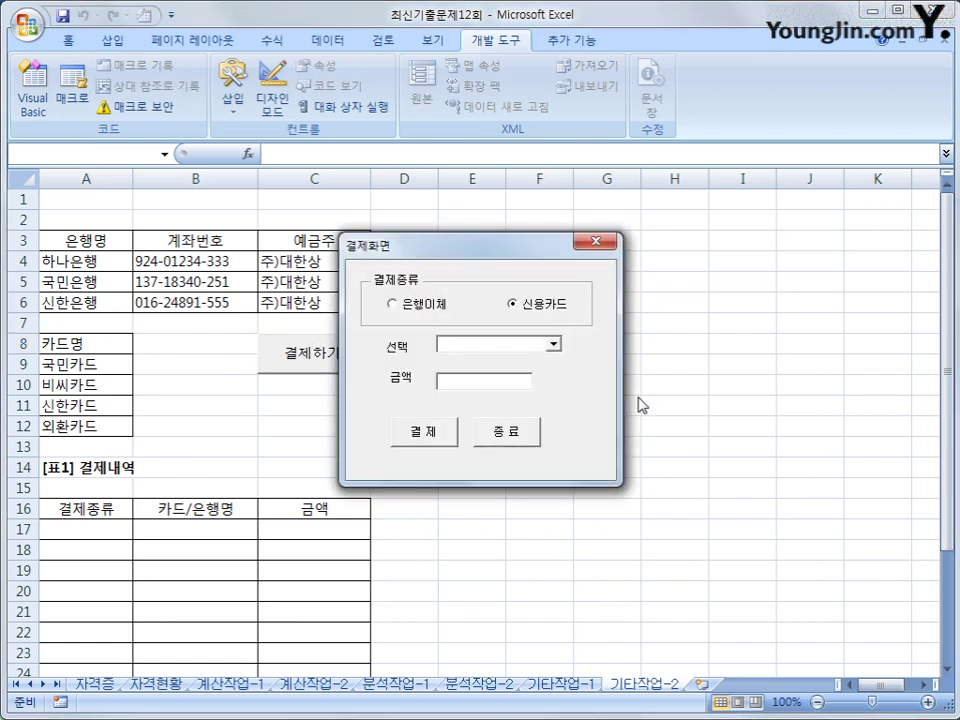
{"action": "left_click_drag", "start_coordinate": [524, 251], "coordinate": [686, 223]}
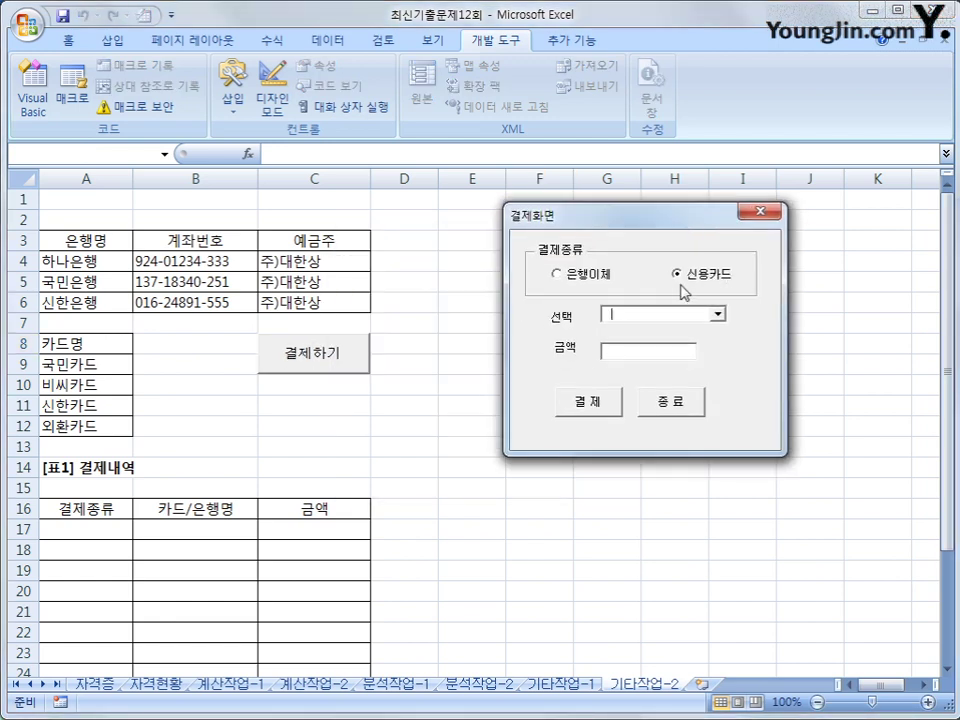
Test the form's 선택 list for 신용카드 and 은행이체, choose 하나은행, and exit the form
{"action": "left_click", "coordinate": [717, 314]}
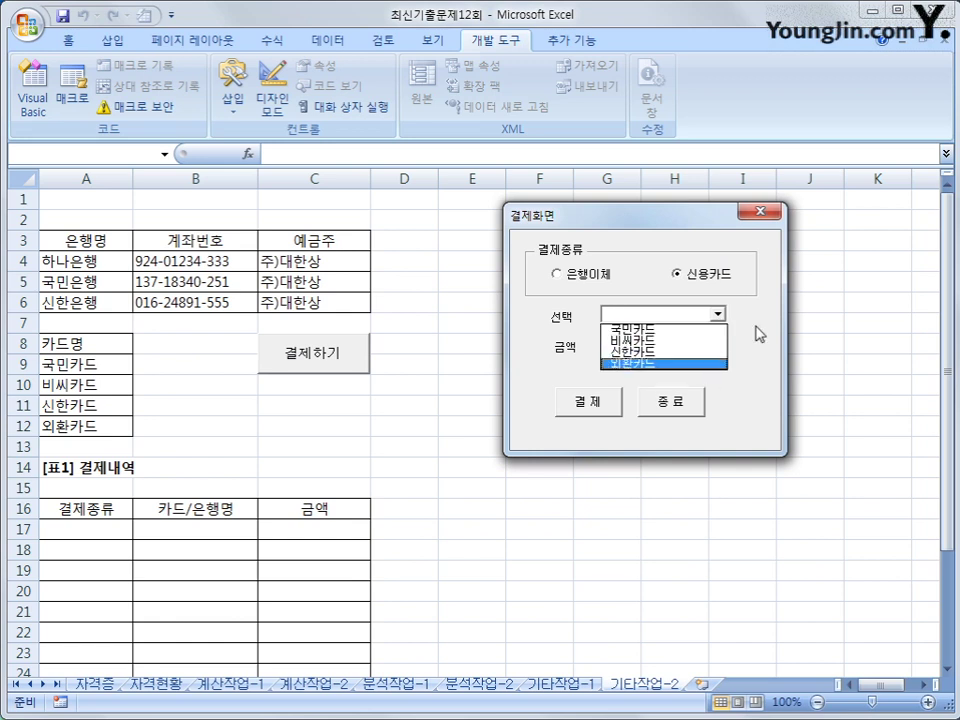
{"action": "left_click", "coordinate": [729, 328]}
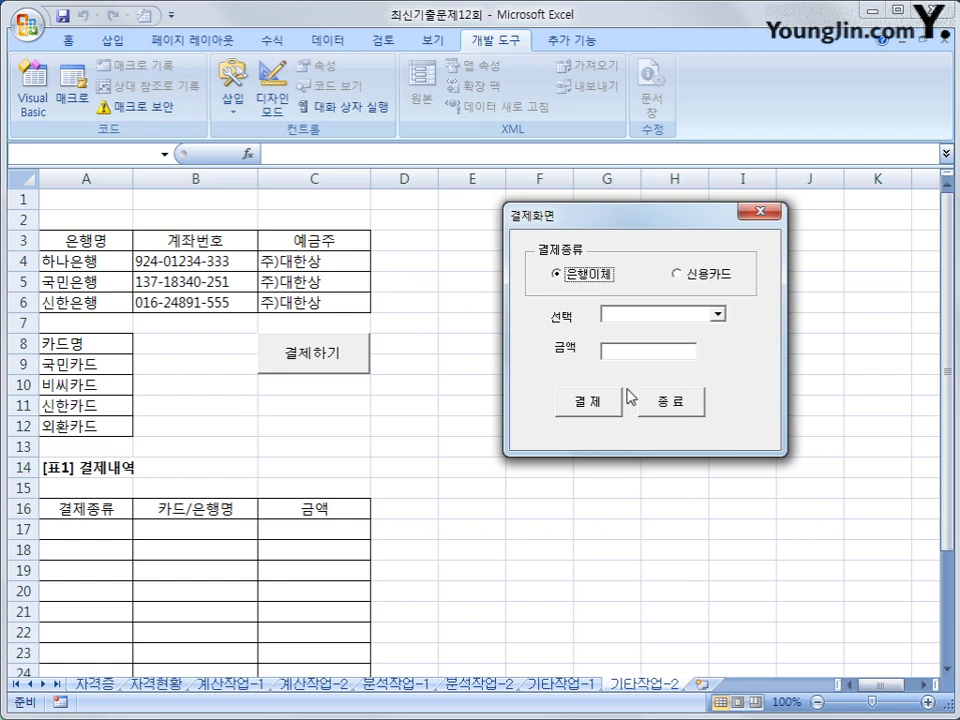
{"action": "left_click", "coordinate": [717, 314]}
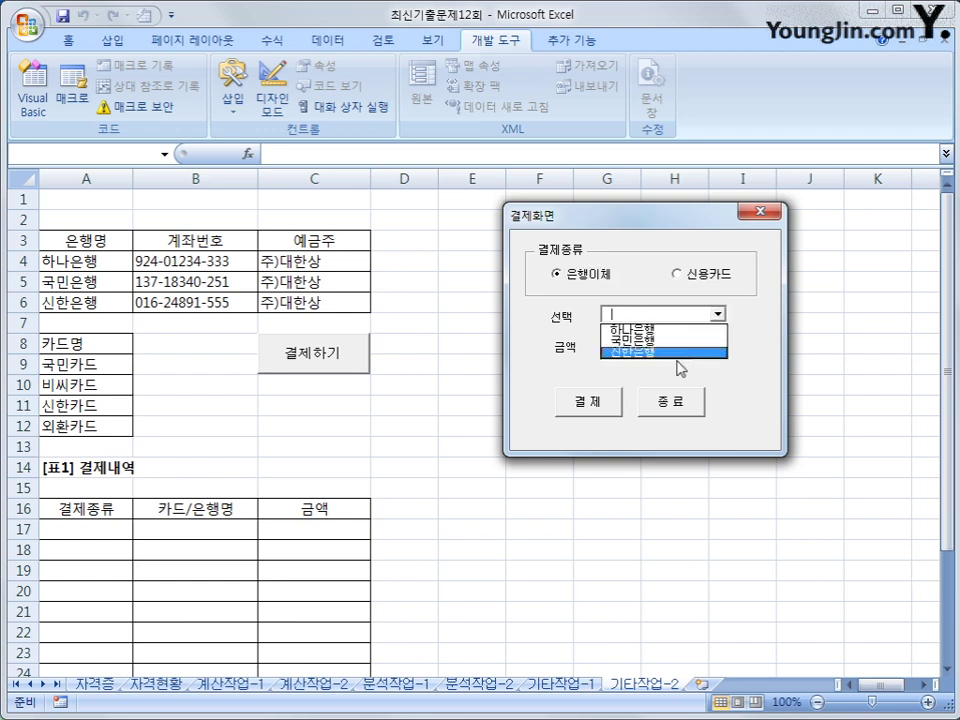
{"action": "left_click", "coordinate": [773, 318]}
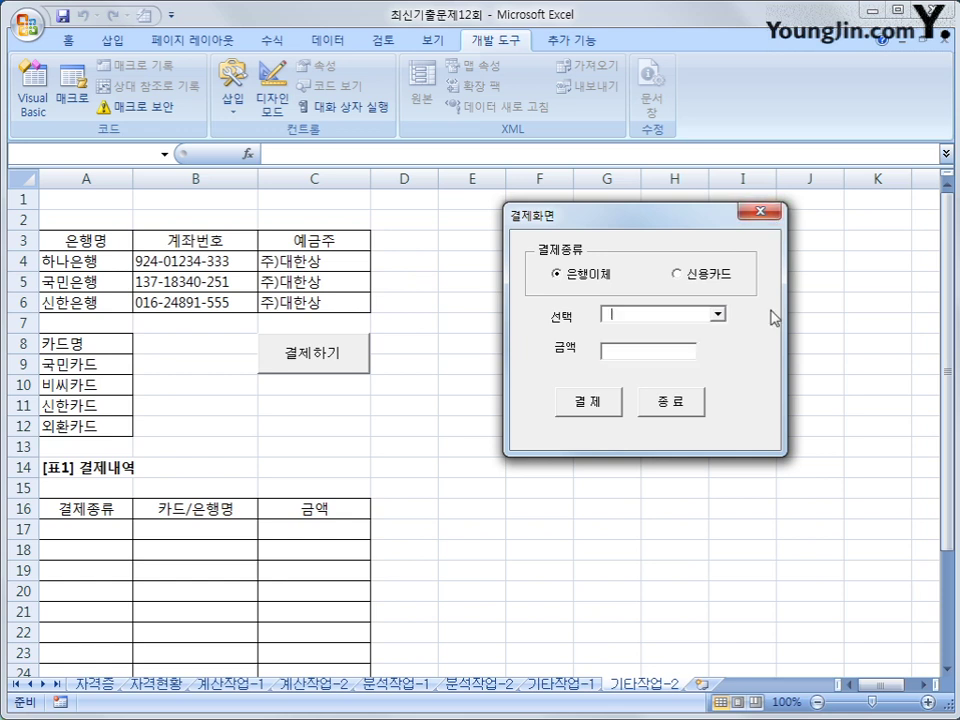
{"action": "left_click", "coordinate": [718, 314]}
{"action": "left_click", "coordinate": [643, 330]}
{"action": "left_click", "coordinate": [640, 351]}
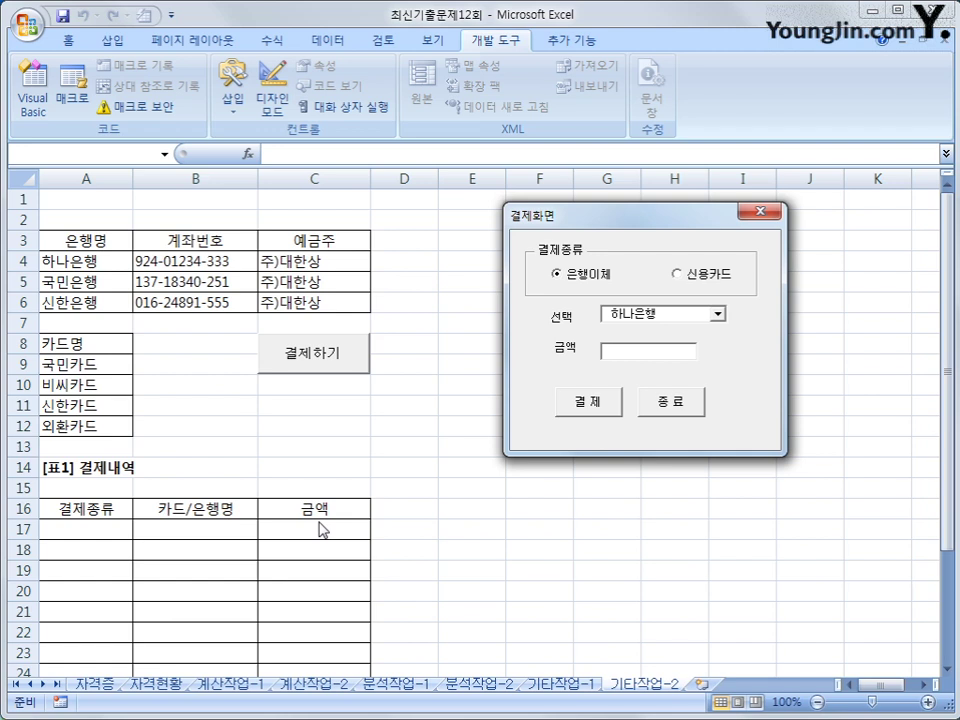
{"action": "left_click", "coordinate": [664, 405]}
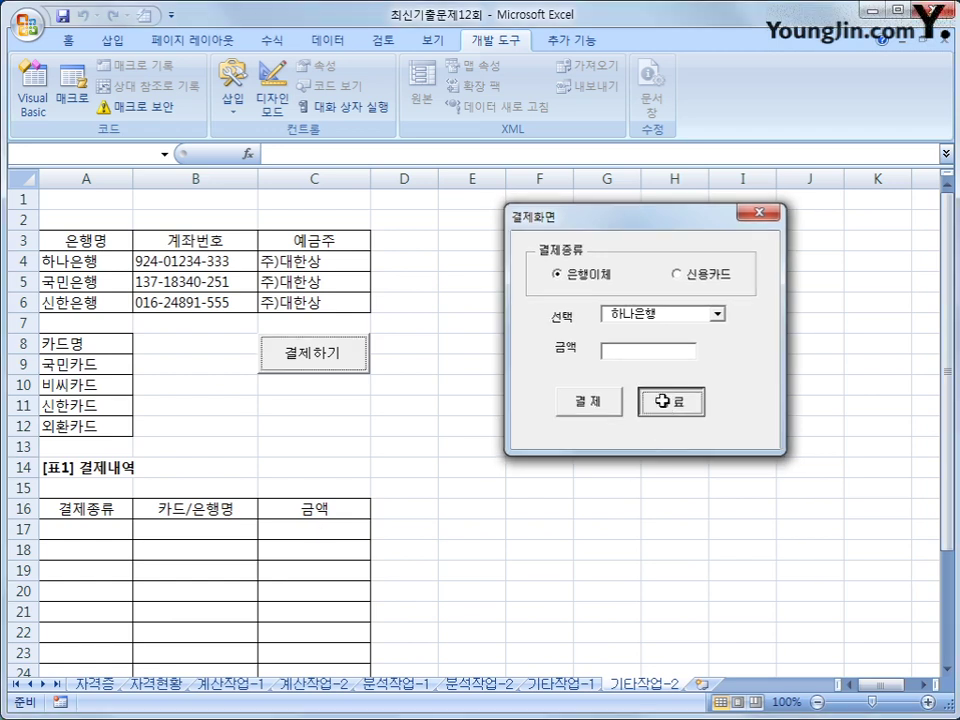
Examine the 결제내역 header row A16:C16, the rows above it in A1:A15 and the first entry cell A17
{"action": "left_click", "coordinate": [78, 510]}
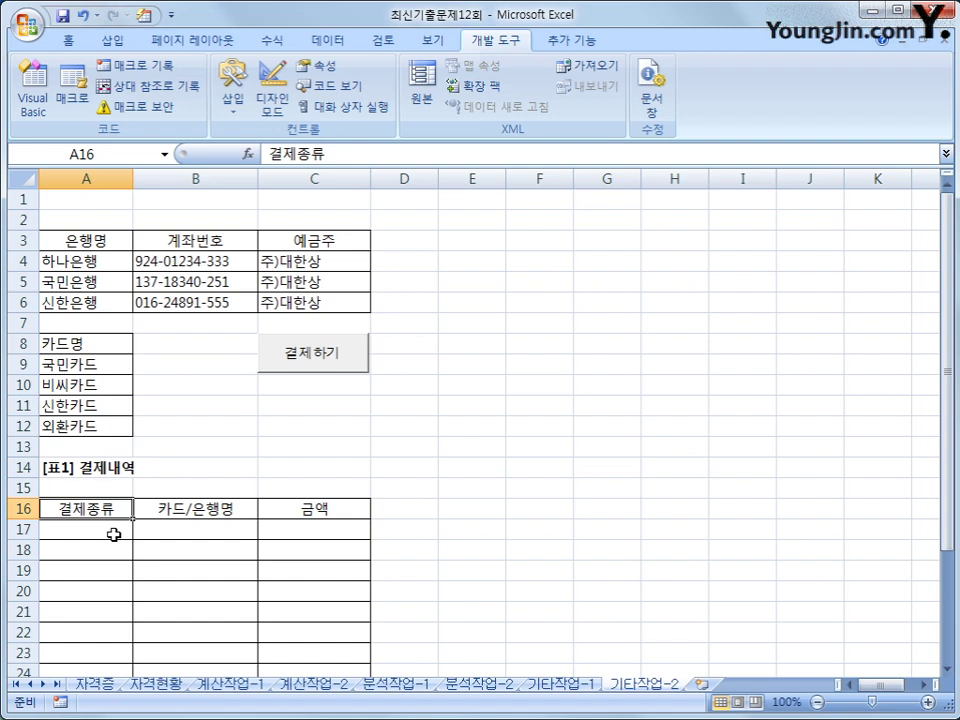
{"action": "left_click_drag", "start_coordinate": [62, 511], "coordinate": [325, 510]}
{"action": "left_click_drag", "start_coordinate": [79, 510], "coordinate": [309, 511]}
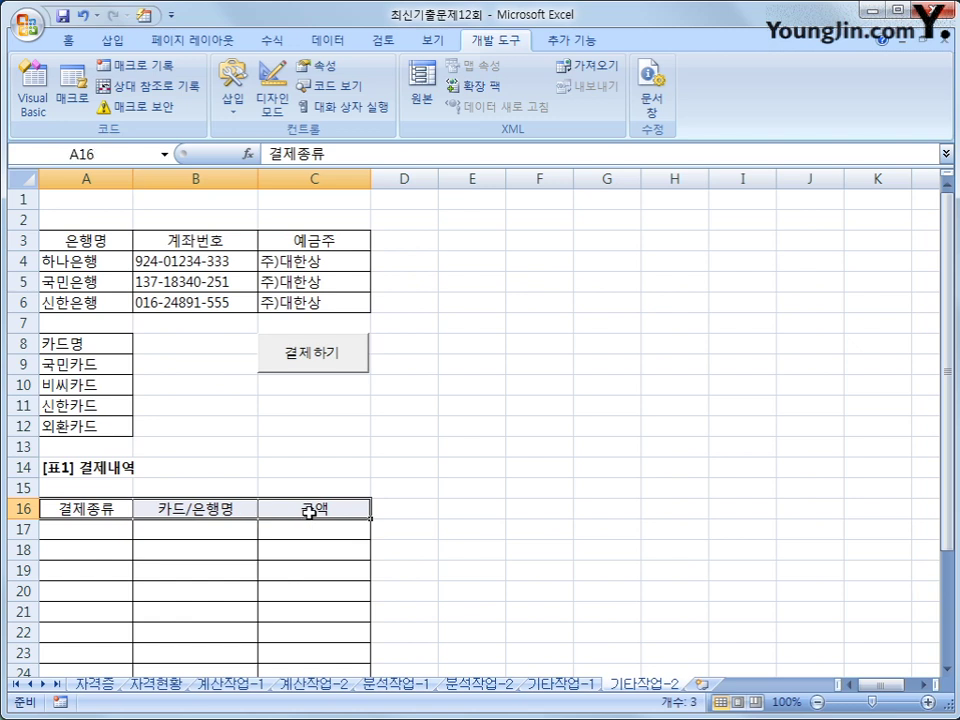
{"action": "left_click_drag", "start_coordinate": [75, 199], "coordinate": [75, 487]}
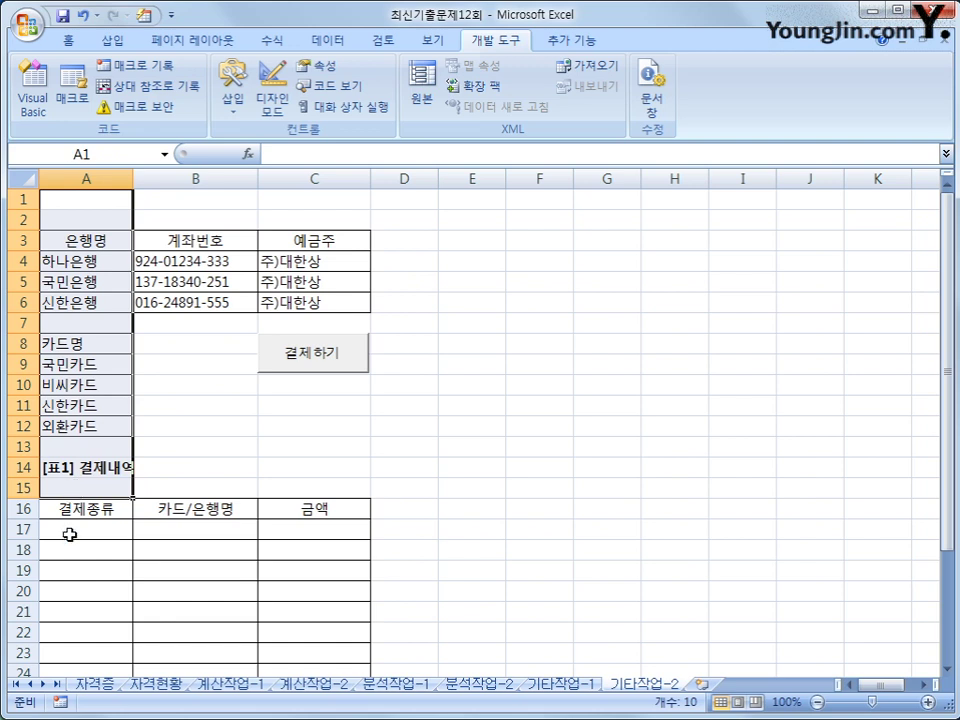
{"action": "left_click", "coordinate": [70, 534]}
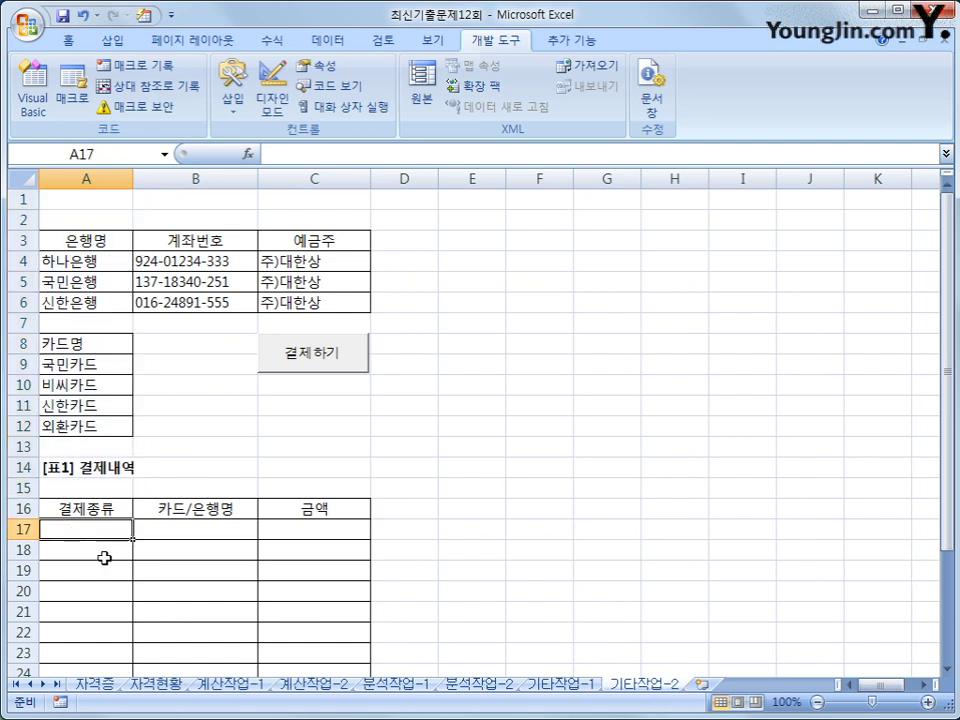
{"action": "left_click", "coordinate": [158, 388]}
In the 결제화면 form's code, create a Click event procedure for the cmd결제 button and add a blank line inside it
{"action": "left_click", "coordinate": [33, 92]}
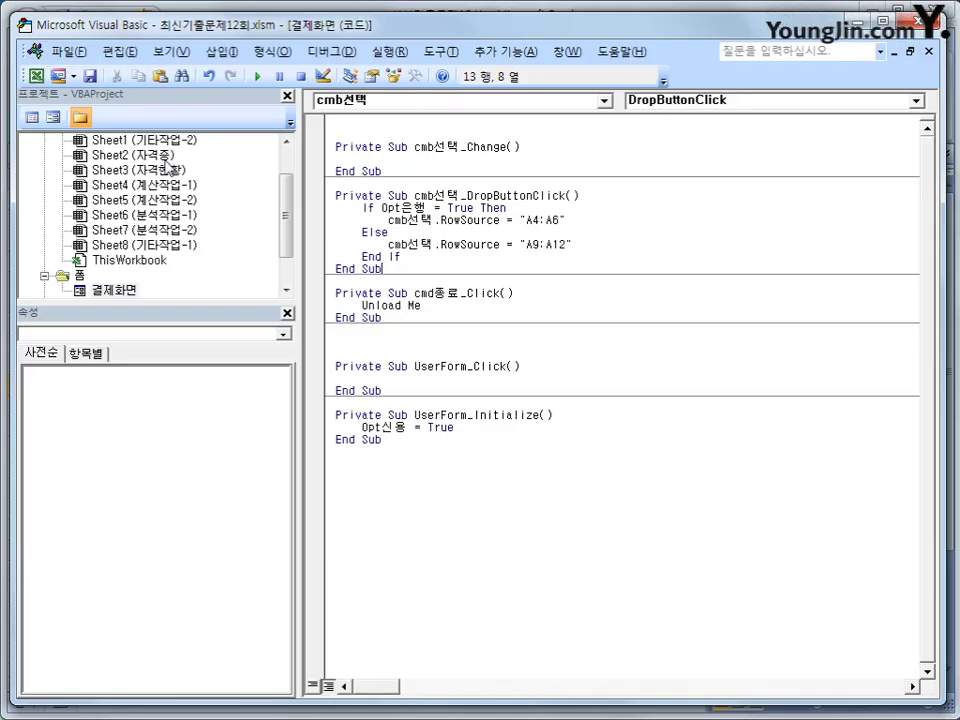
{"action": "left_click", "coordinate": [542, 523]}
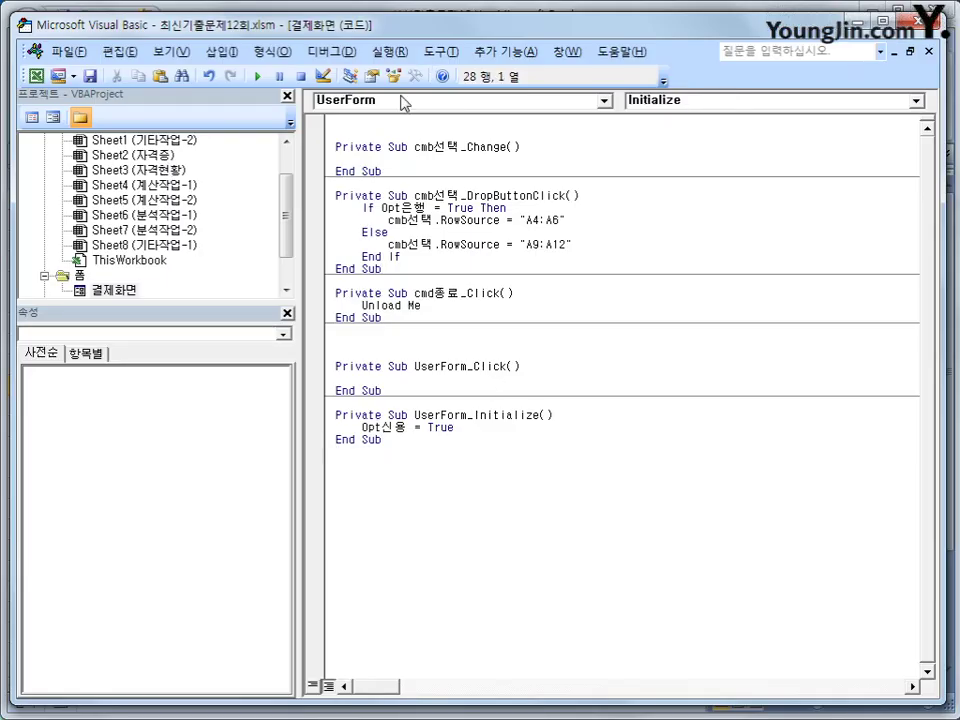
{"action": "left_click", "coordinate": [404, 103]}
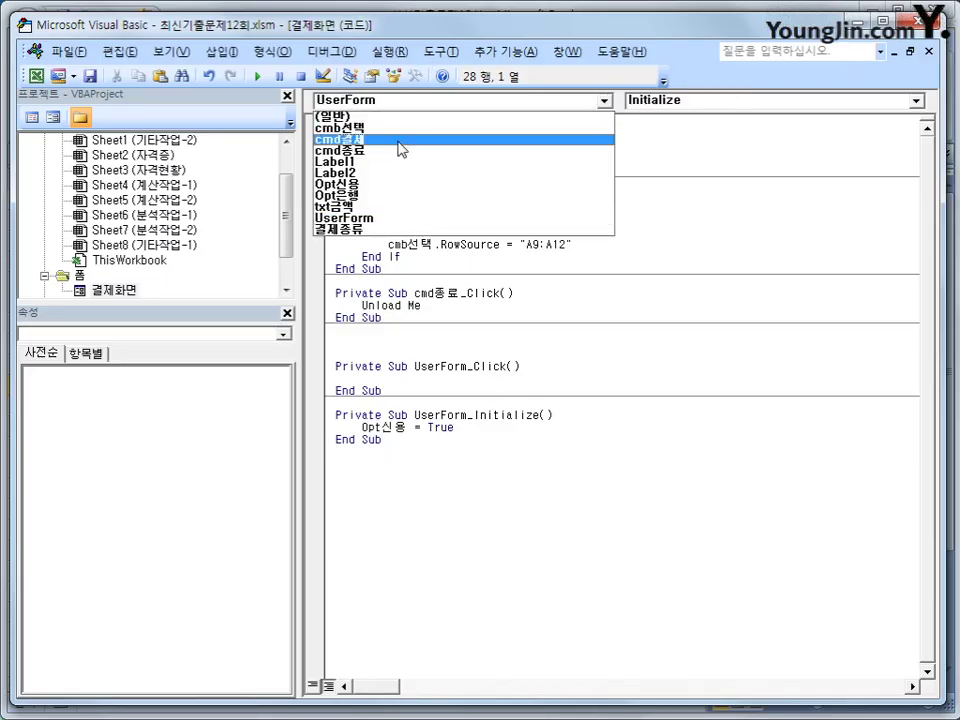
{"action": "left_click", "coordinate": [399, 141]}
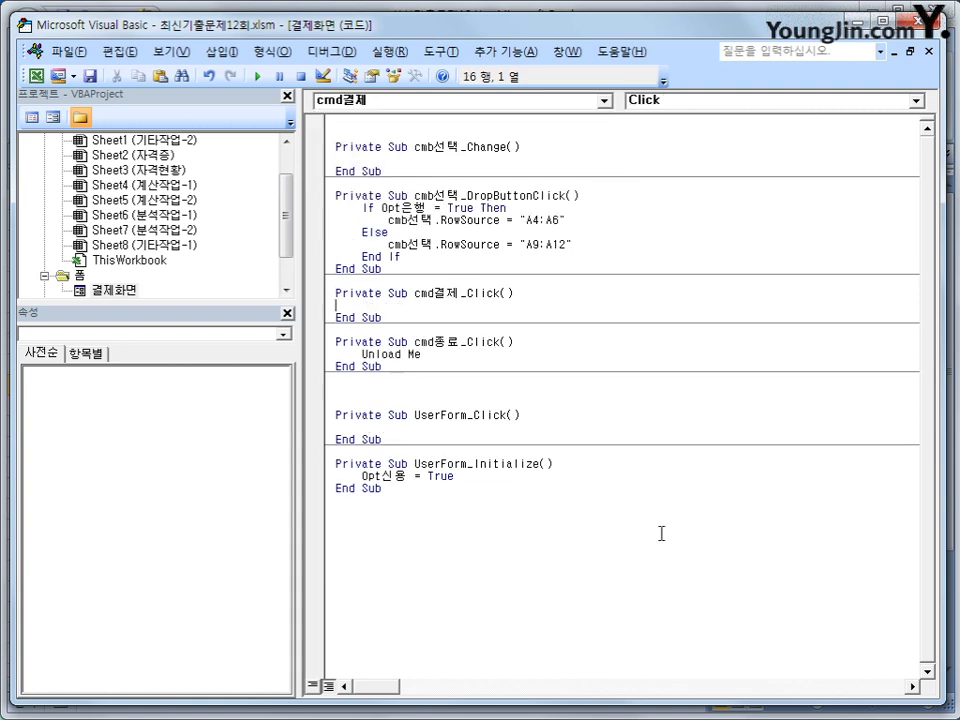
{"action": "key", "text": "Return"}
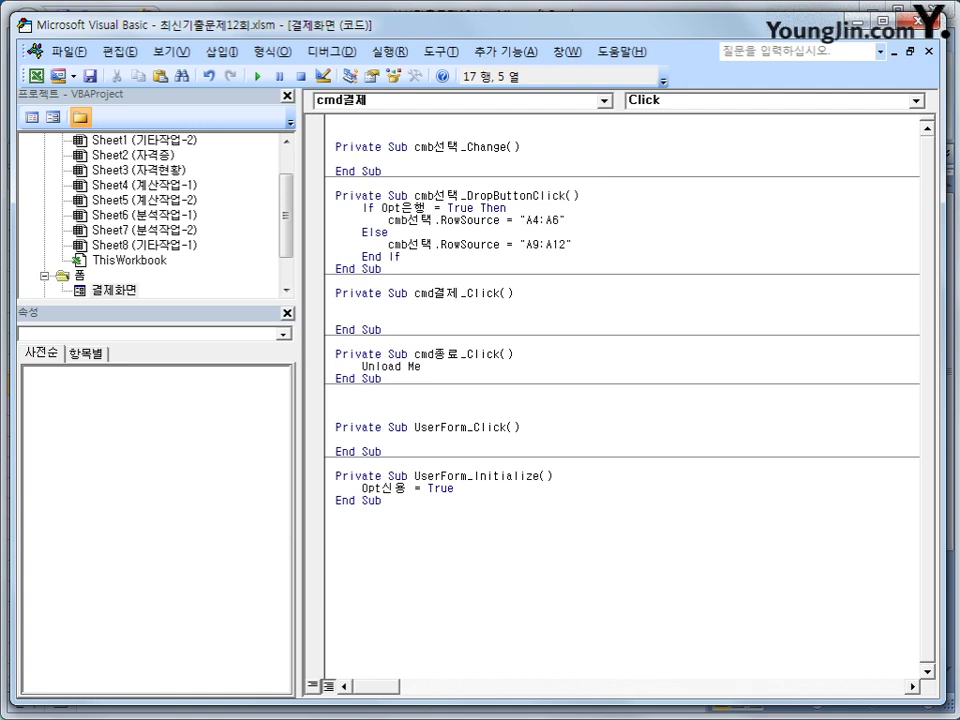
In cmd결제_Click, write the row counter statement i = Range("B16").CurrentRegion.Rows.Count + 16 and leave blank lines below it
{"action": "type", "text": "ㅑ"}
{"action": "type", "text": " ="}
{"action": "type", "text": "range(\""}
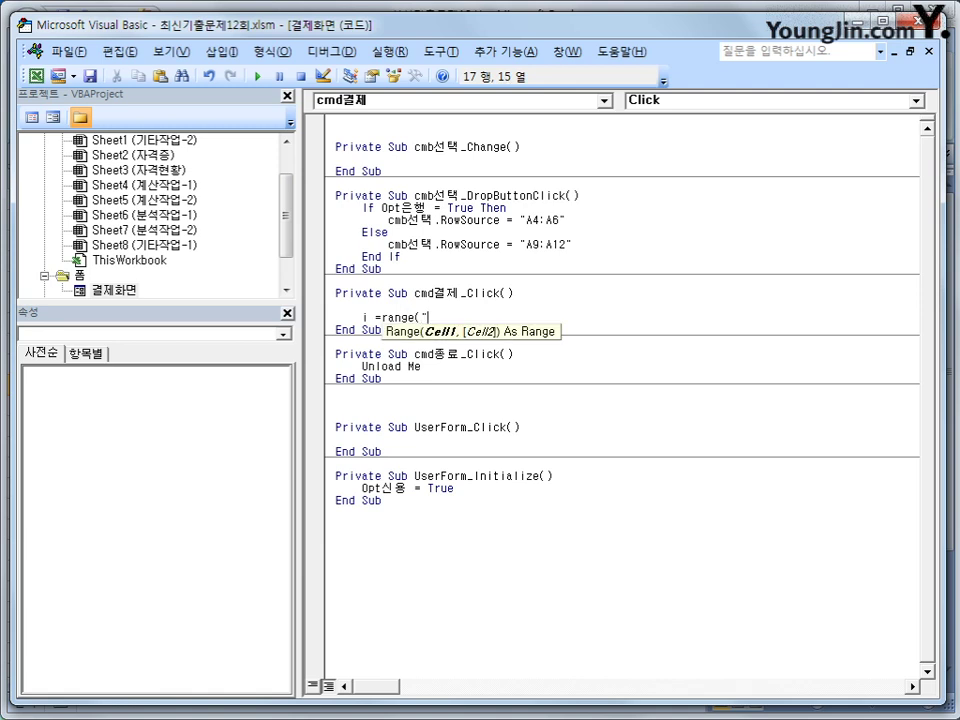
{"action": "type", "text": "B16\""}
{"action": "type", "text": ")"}
{"action": "key", "text": "BackSpace"}
{"action": "type", "text": "0"}
{"action": "key", "text": "BackSpace"}
{"action": "type", "text": ").cu"}
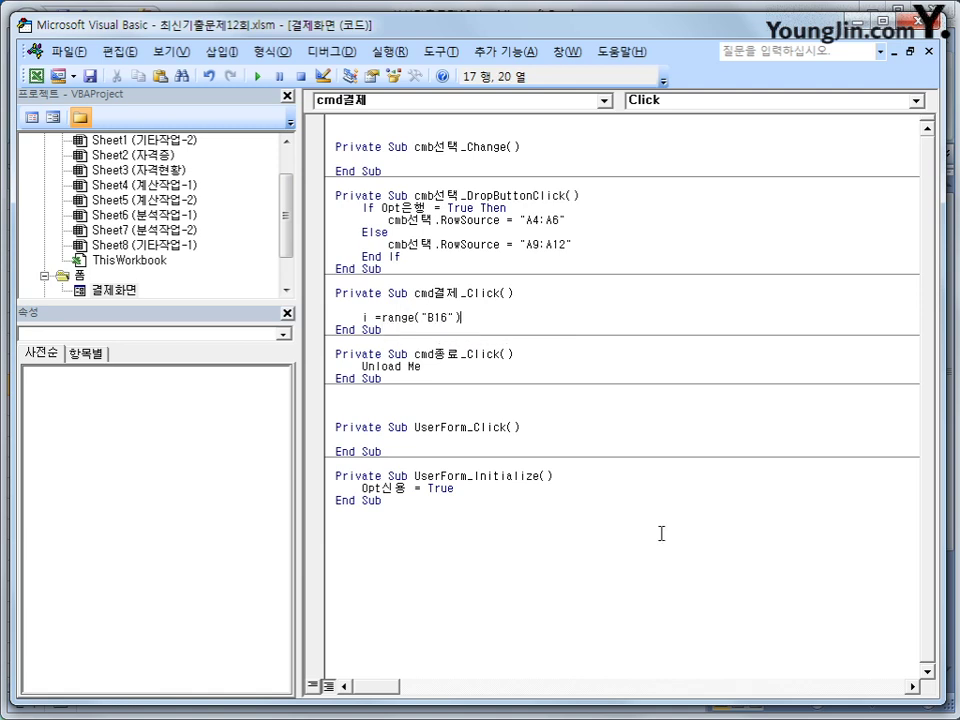
{"action": "key", "text": "Down"}
{"action": "key", "text": "Tab"}
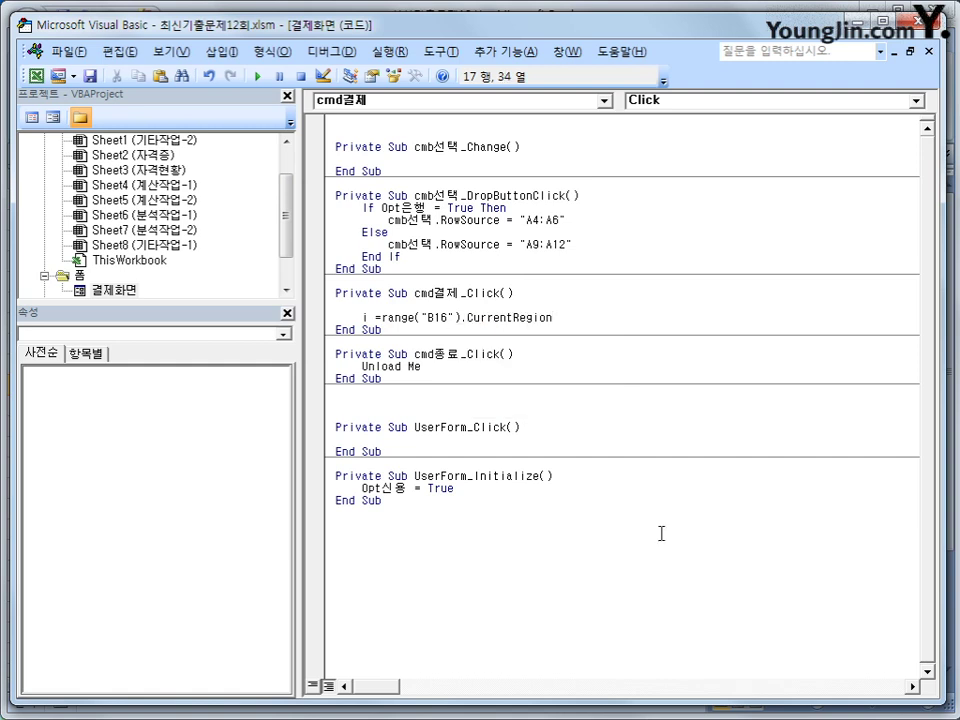
{"action": "type", "text": ".rows.c"}
{"action": "type", "text": "ount + "}
{"action": "type", "text": "16"}
{"action": "key", "text": "Return"}
{"action": "key", "text": "Return"}
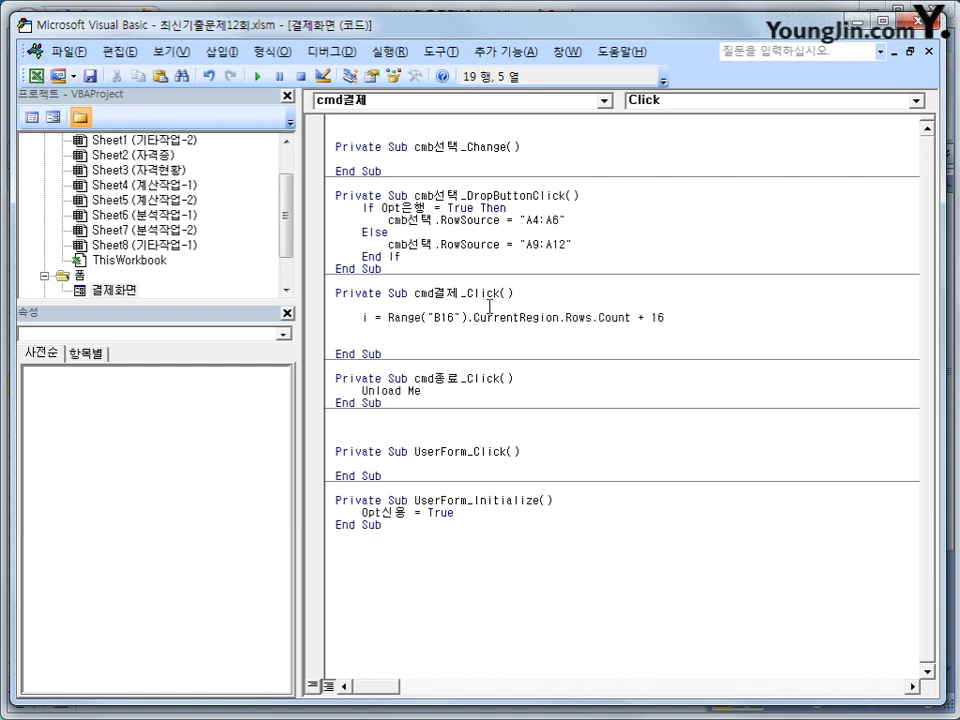
Return to the 기타작업-2 worksheet and check the column A cells above the 결제내역 header: A1, A2, A7, A13 and A15
{"action": "left_click", "coordinate": [35, 75]}
{"action": "left_click", "coordinate": [388, 426]}
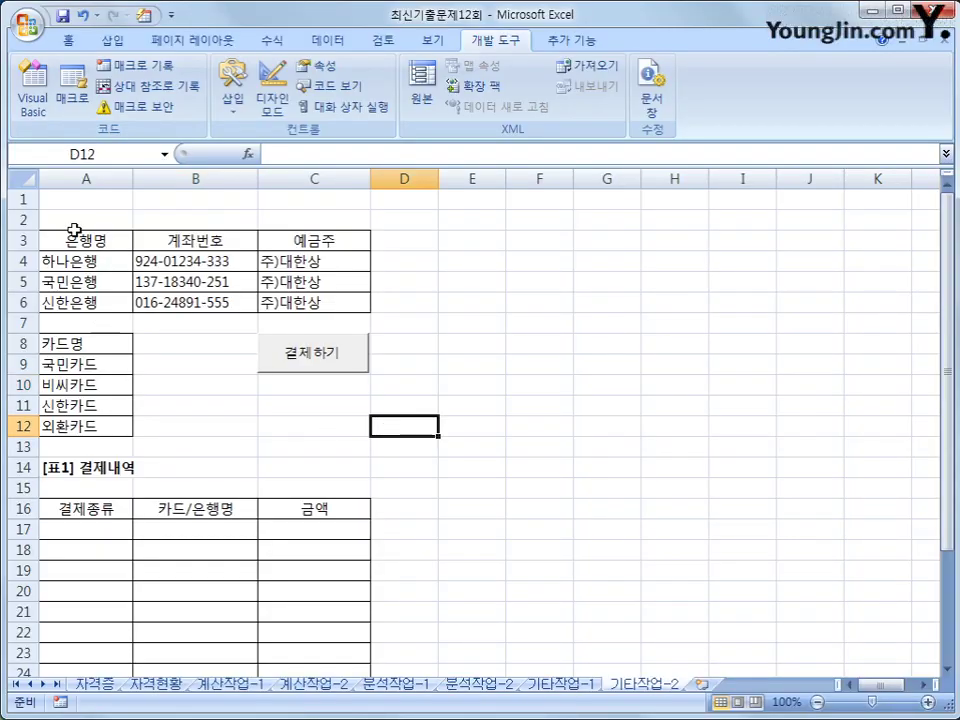
{"action": "left_click", "coordinate": [67, 202]}
{"action": "left_click", "coordinate": [62, 219]}
{"action": "left_click", "coordinate": [73, 322]}
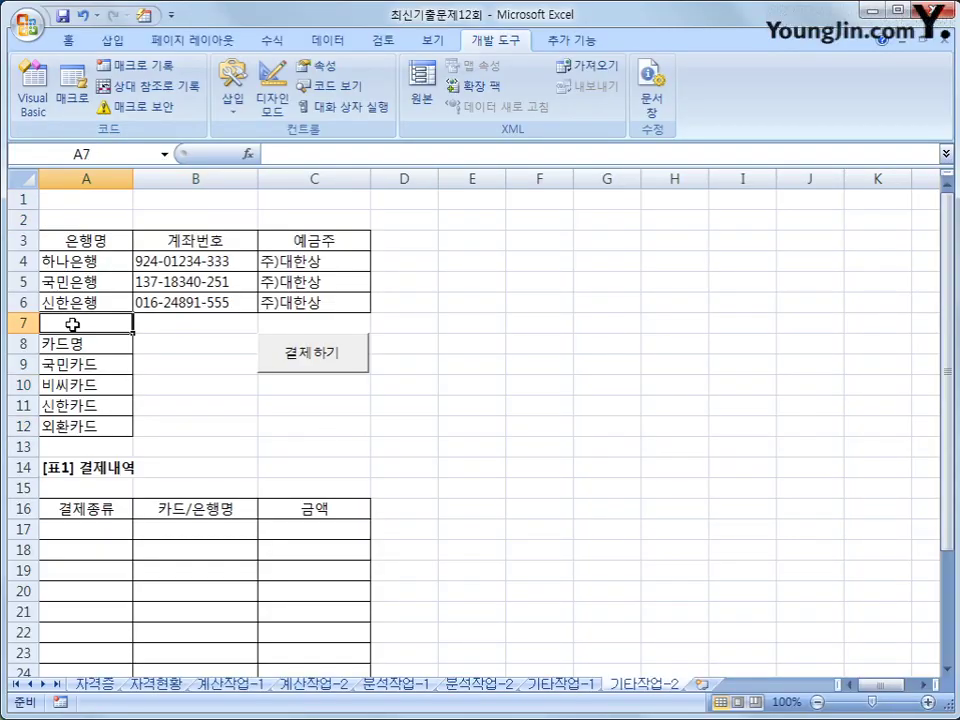
{"action": "left_click", "coordinate": [77, 446]}
{"action": "left_click", "coordinate": [79, 488]}
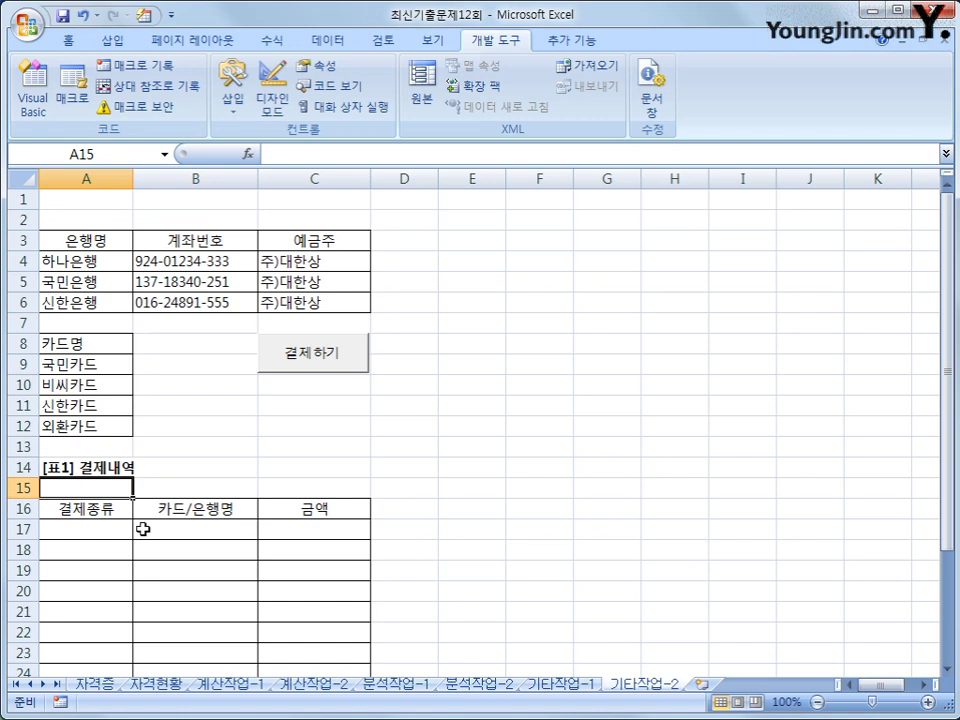
Examine the blank cells A1:B2 above the bank table and the empty area around R2 on the 기타작업-2 worksheet
{"action": "left_click_drag", "start_coordinate": [72, 199], "coordinate": [240, 215]}
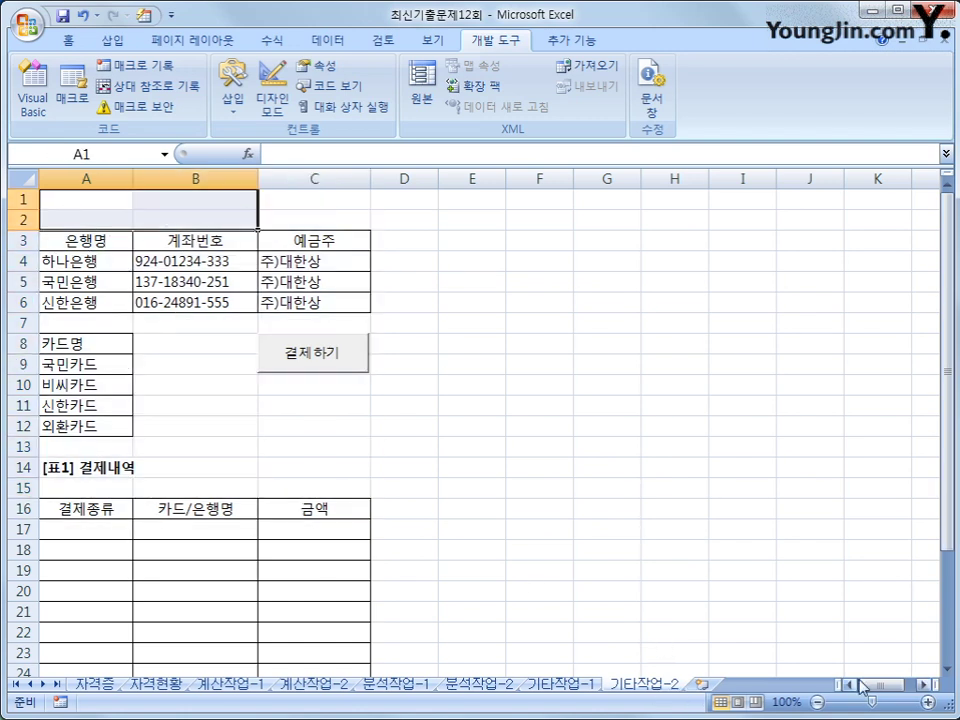
{"action": "scroll", "coordinate": [922, 685], "scroll_direction": "right", "scroll_amount": 7}
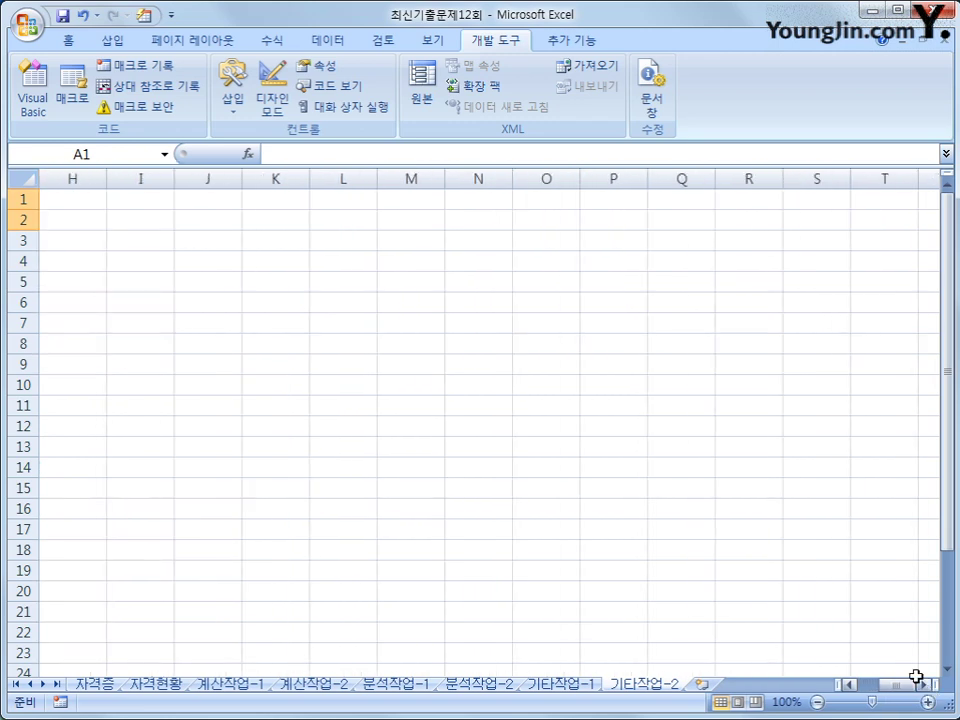
{"action": "left_click", "coordinate": [752, 222]}
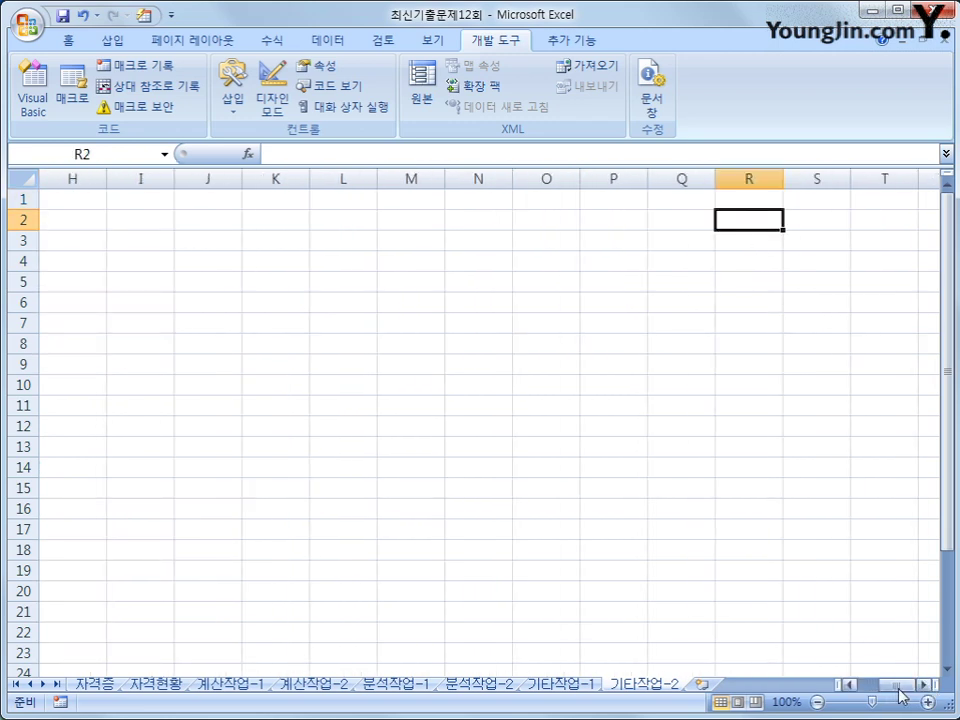
{"action": "left_click_drag", "start_coordinate": [895, 685], "coordinate": [870, 690]}
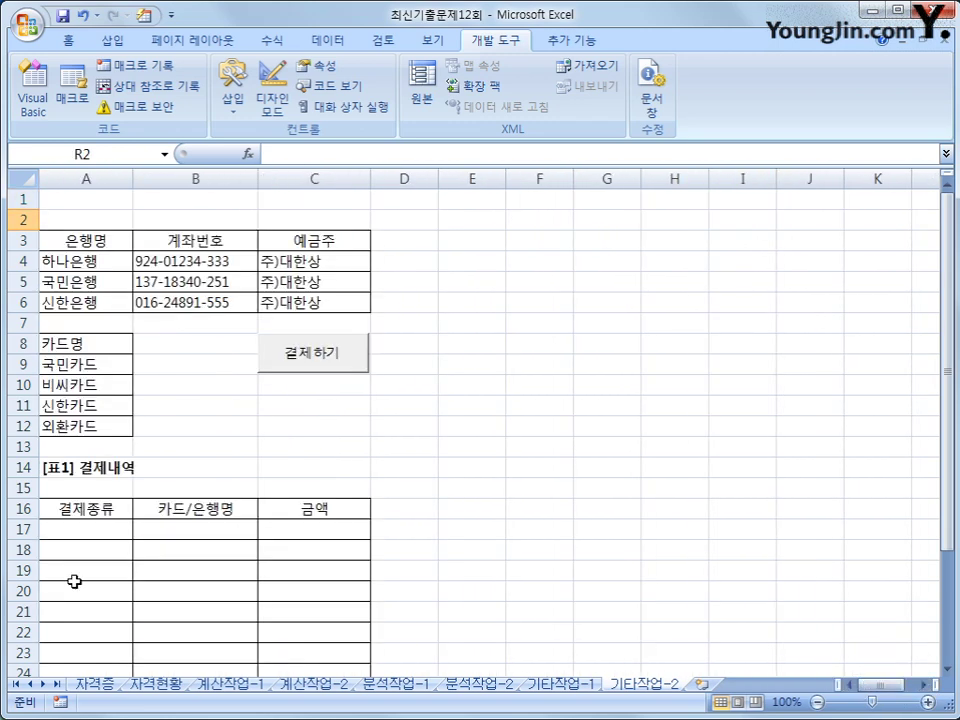
In cmd결제_Click, remove + 16 from the row counter statement and add a MsgBox i line below it
{"action": "left_click", "coordinate": [26, 112]}
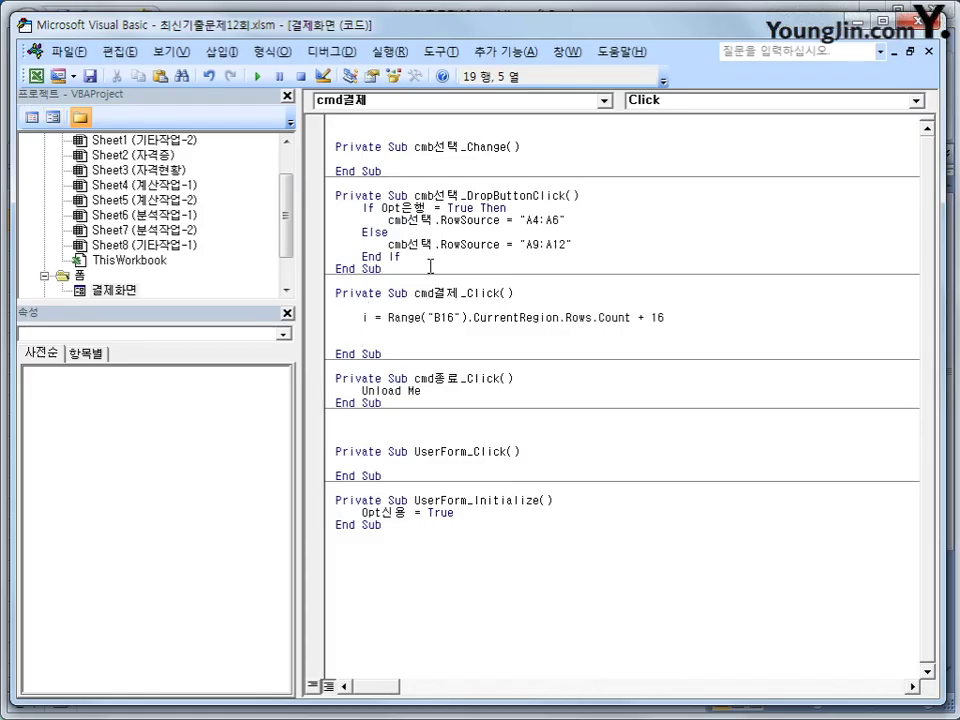
{"action": "left_click", "coordinate": [687, 318]}
{"action": "left_click", "coordinate": [364, 331]}
{"action": "left_click_drag", "start_coordinate": [637, 318], "coordinate": [682, 318]}
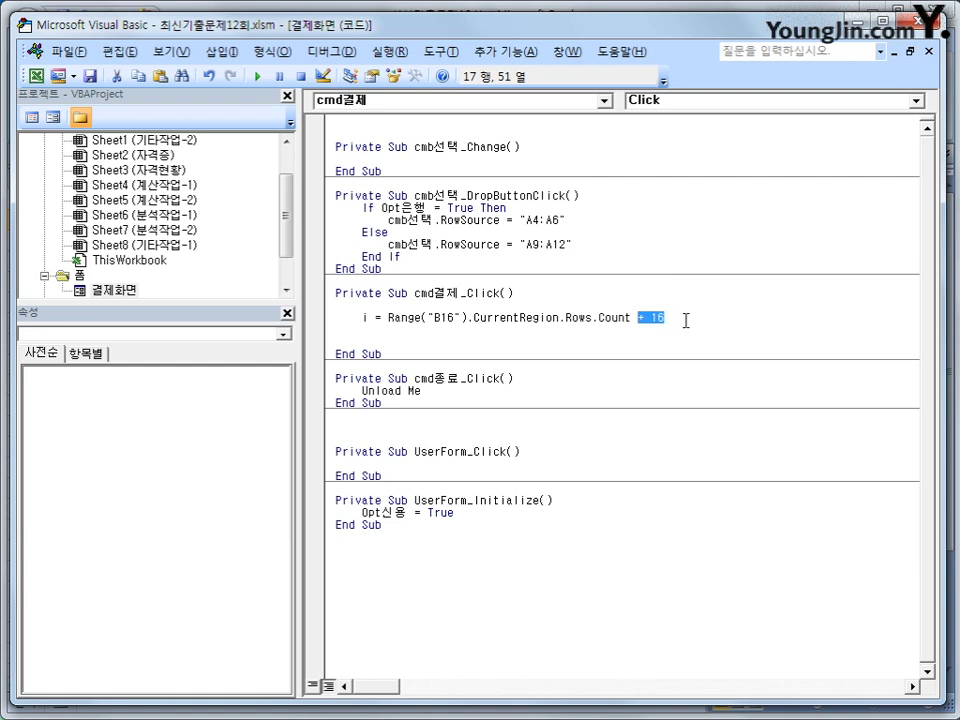
{"action": "key", "text": "Delete"}
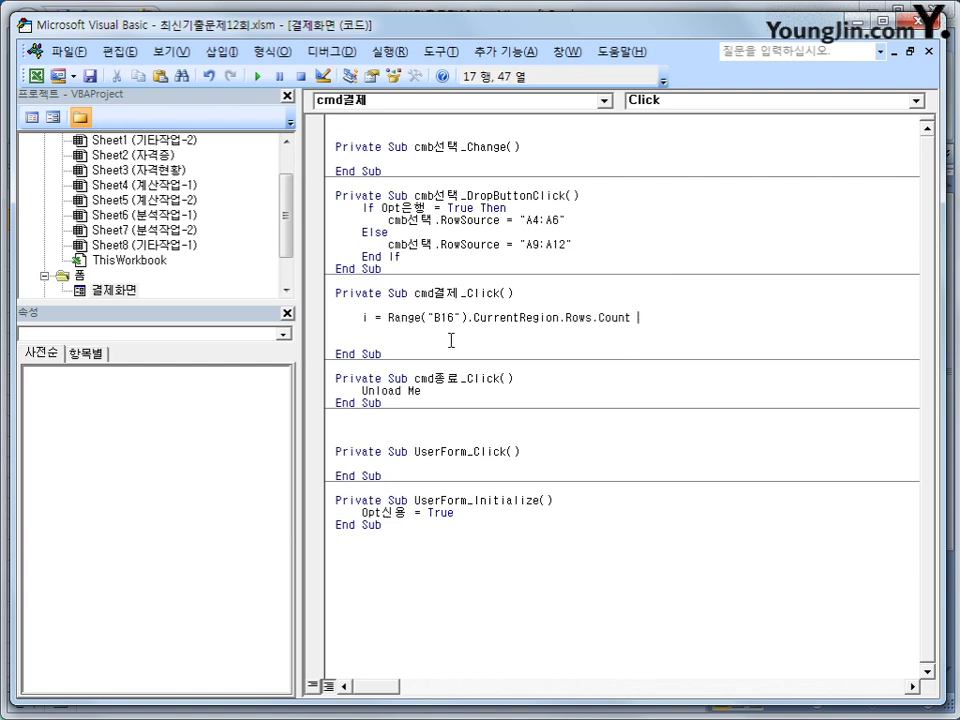
{"action": "left_click", "coordinate": [449, 342]}
{"action": "type", "text": "msgbox i"}
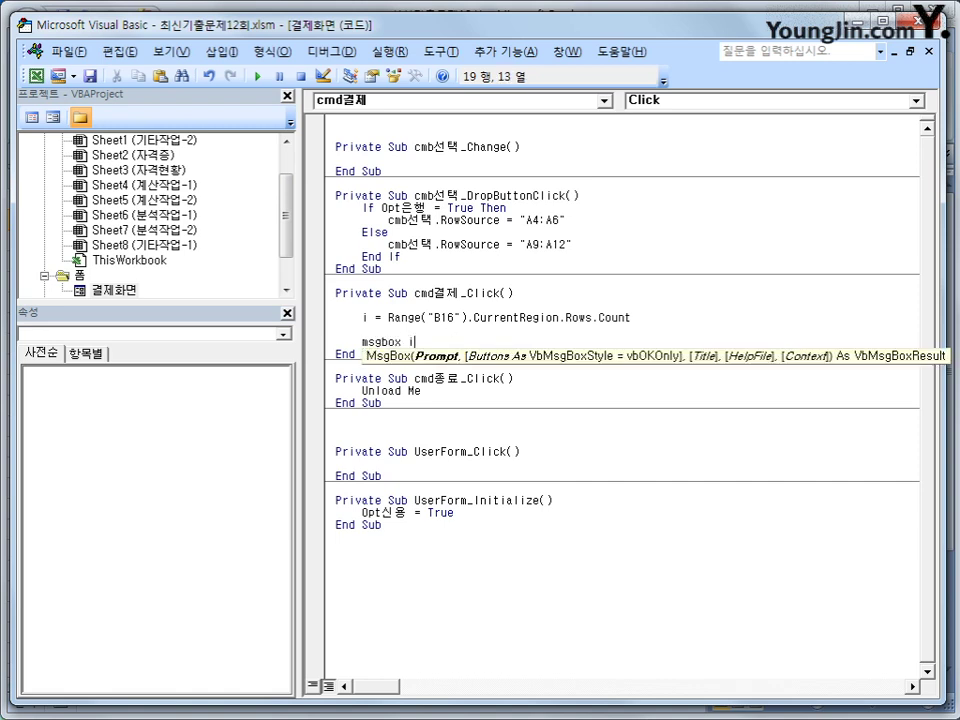
{"action": "key", "text": "Down"}
{"action": "key", "text": "Up"}
{"action": "key", "text": "Return"}
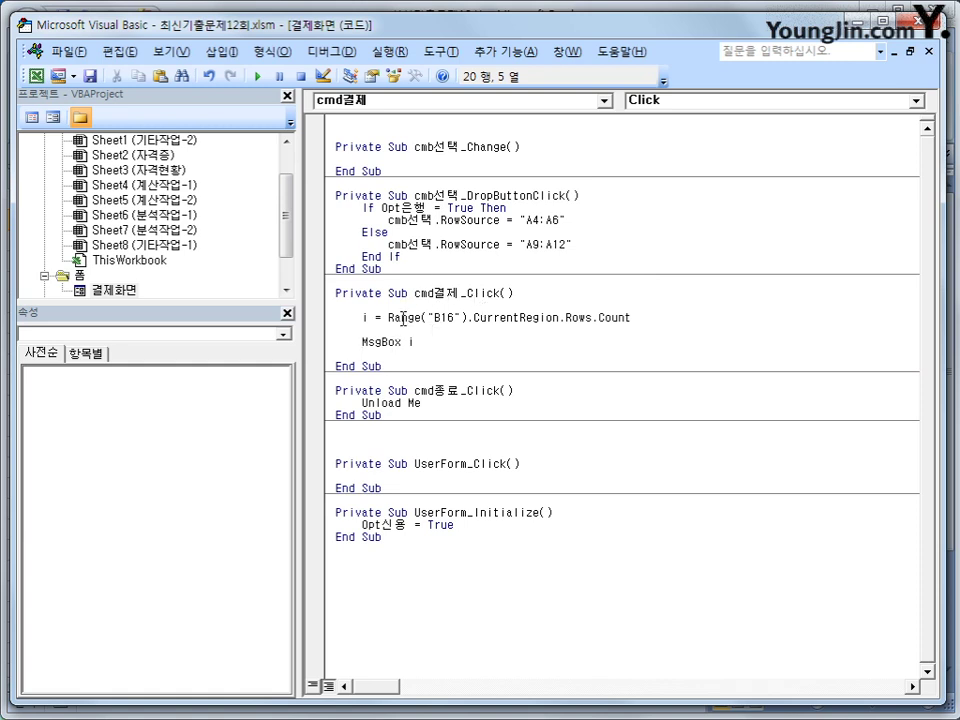
{"action": "left_click_drag", "start_coordinate": [388, 318], "coordinate": [652, 318]}
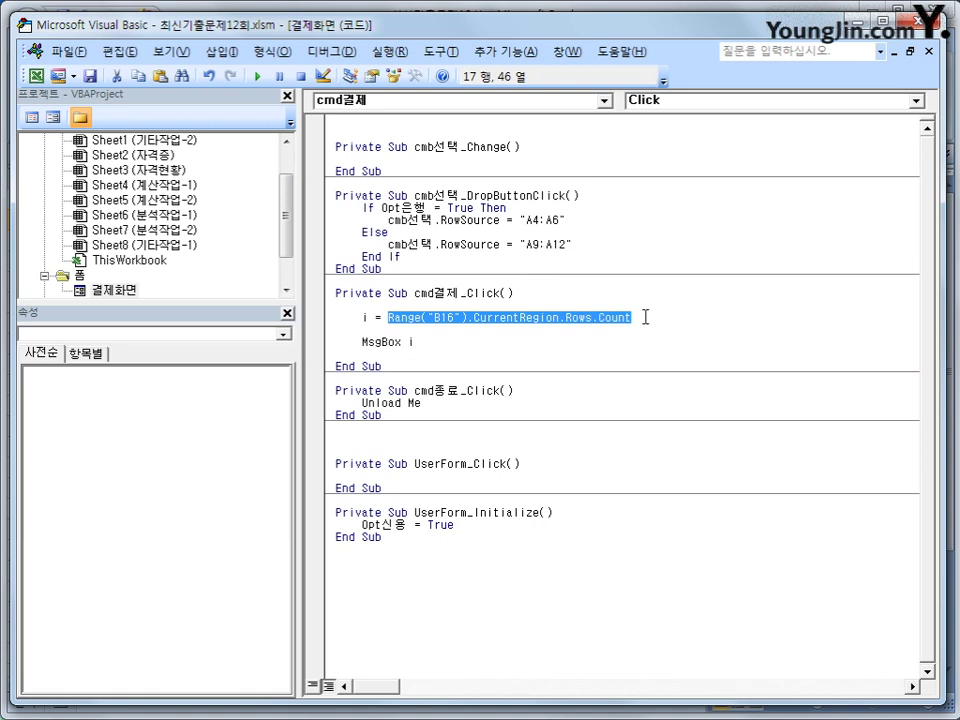
{"action": "left_click", "coordinate": [368, 318]}
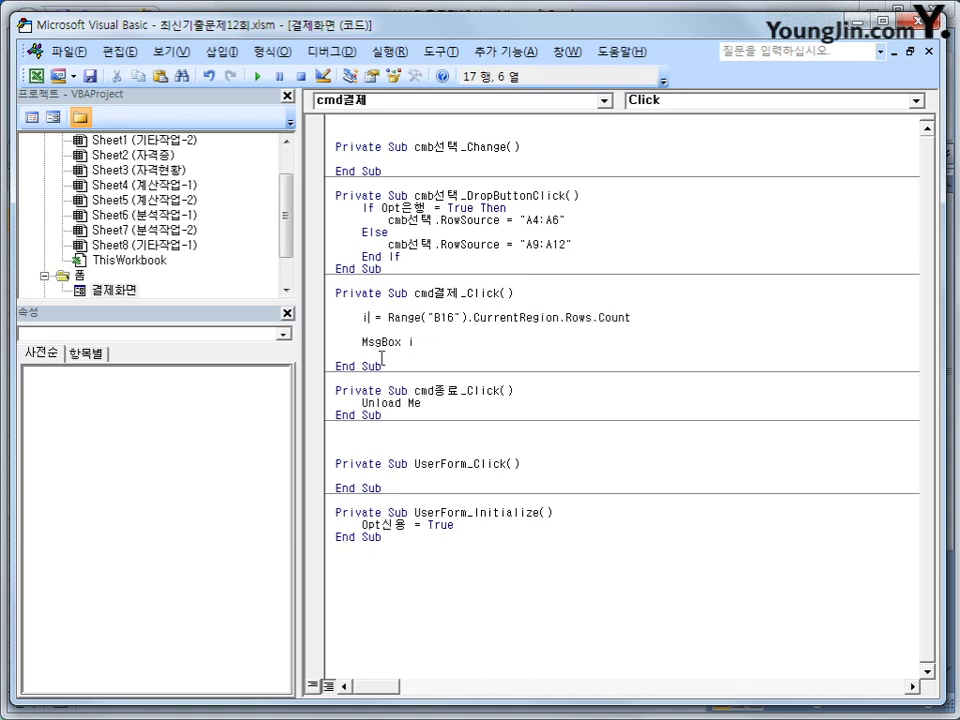
{"action": "left_click", "coordinate": [443, 342]}
Test the row counter by opening the 결제화면 form from the worksheet and running 결제, then dismiss the message and close the form
{"action": "left_click", "coordinate": [35, 75]}
{"action": "left_click", "coordinate": [536, 444]}
{"action": "left_click", "coordinate": [330, 356]}
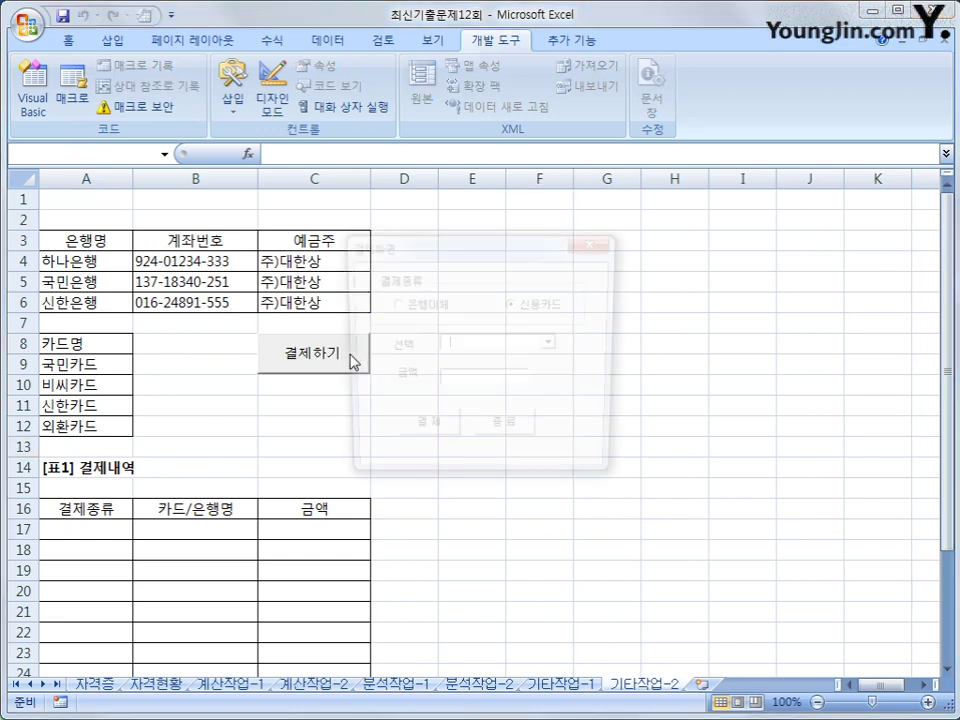
{"action": "left_click_drag", "start_coordinate": [494, 244], "coordinate": [645, 218]}
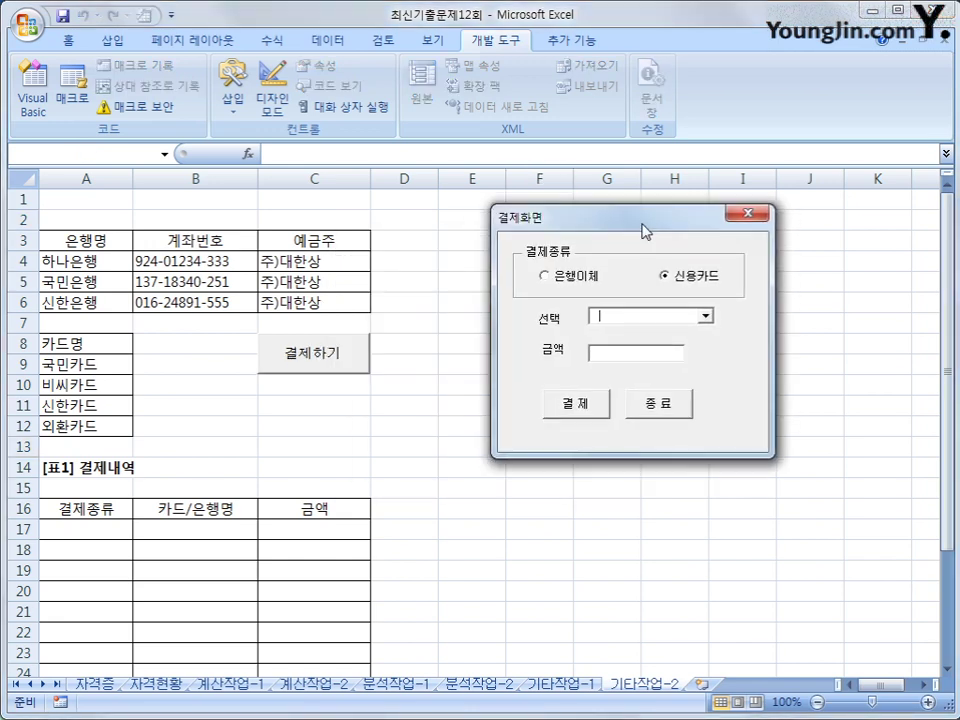
{"action": "left_click", "coordinate": [583, 405]}
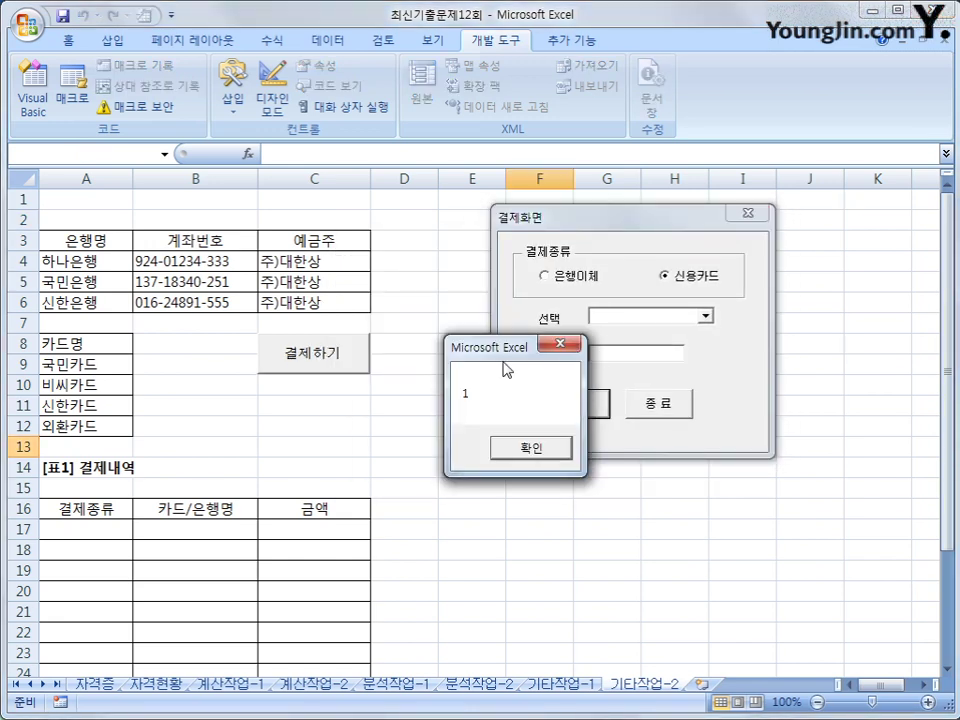
{"action": "left_click_drag", "start_coordinate": [508, 356], "coordinate": [425, 398]}
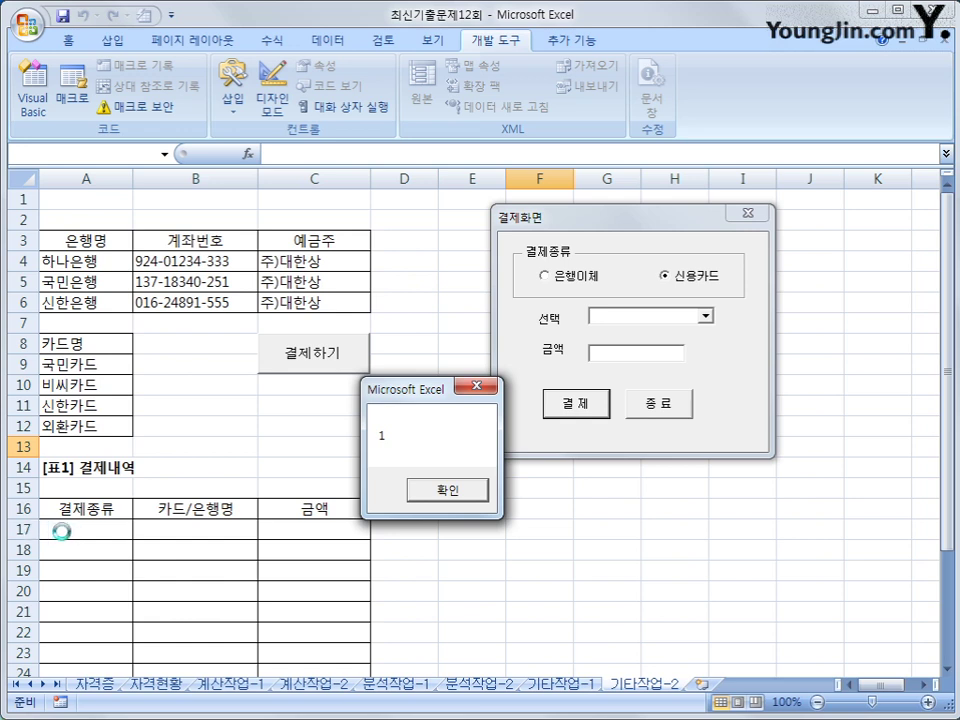
{"action": "left_click", "coordinate": [444, 494]}
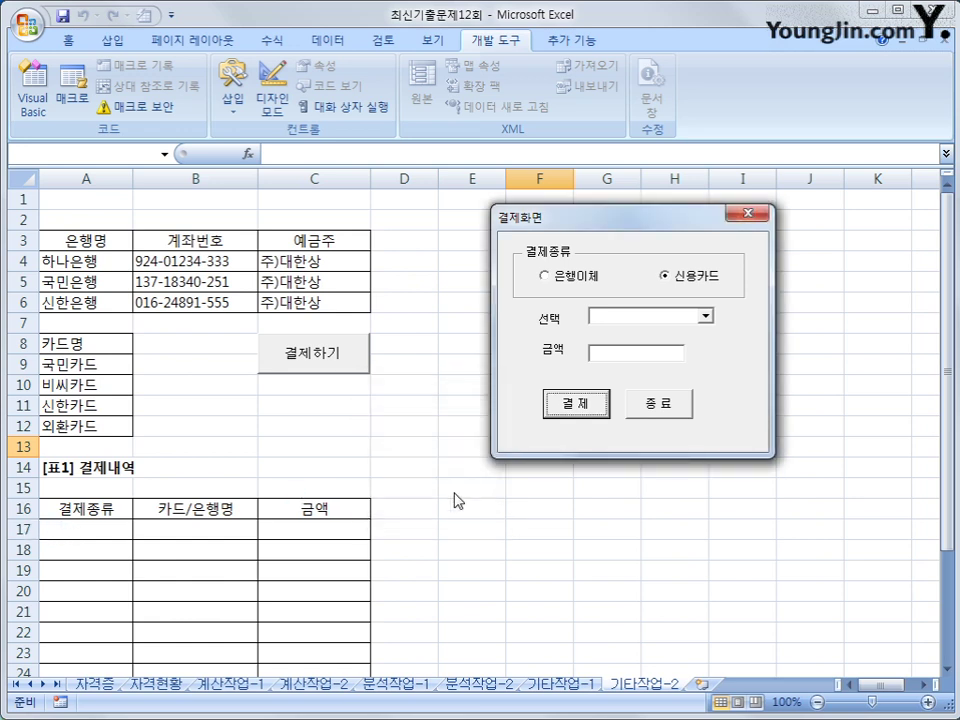
{"action": "left_click", "coordinate": [750, 213]}
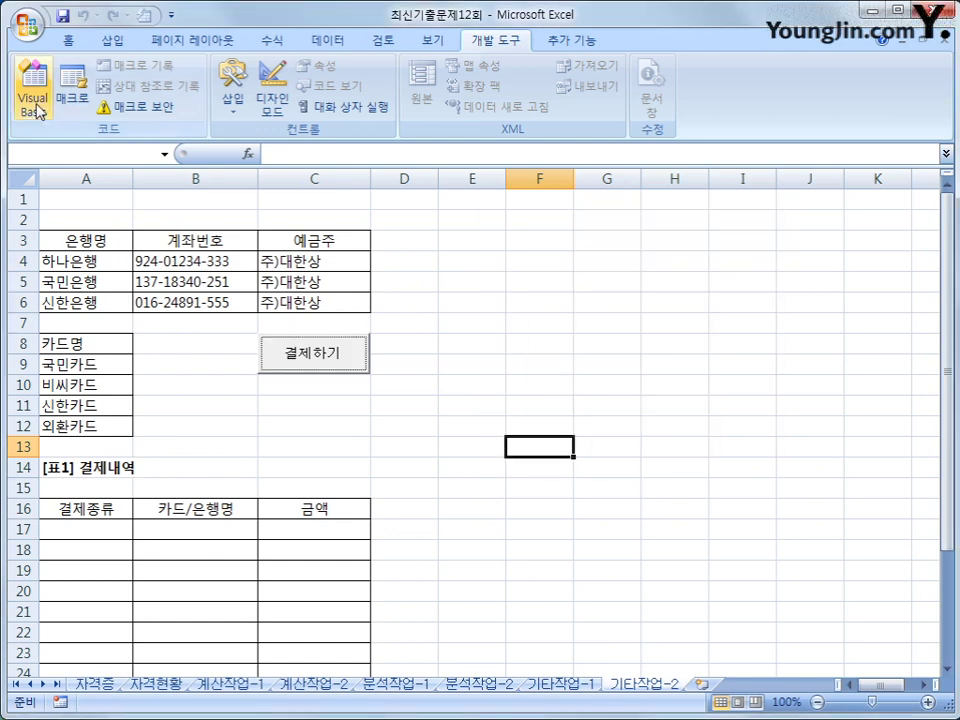
In cmd결제_Click, delete the MsgBox i line and append + 16 to the row counter statement again
{"action": "left_click", "coordinate": [34, 112]}
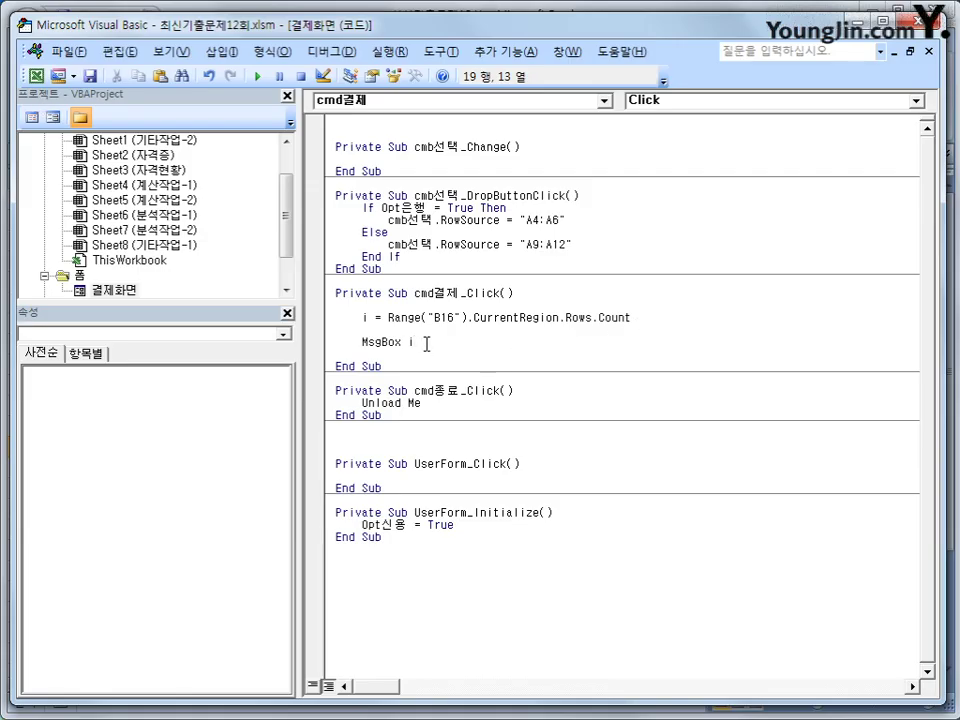
{"action": "left_click_drag", "start_coordinate": [427, 343], "coordinate": [326, 345]}
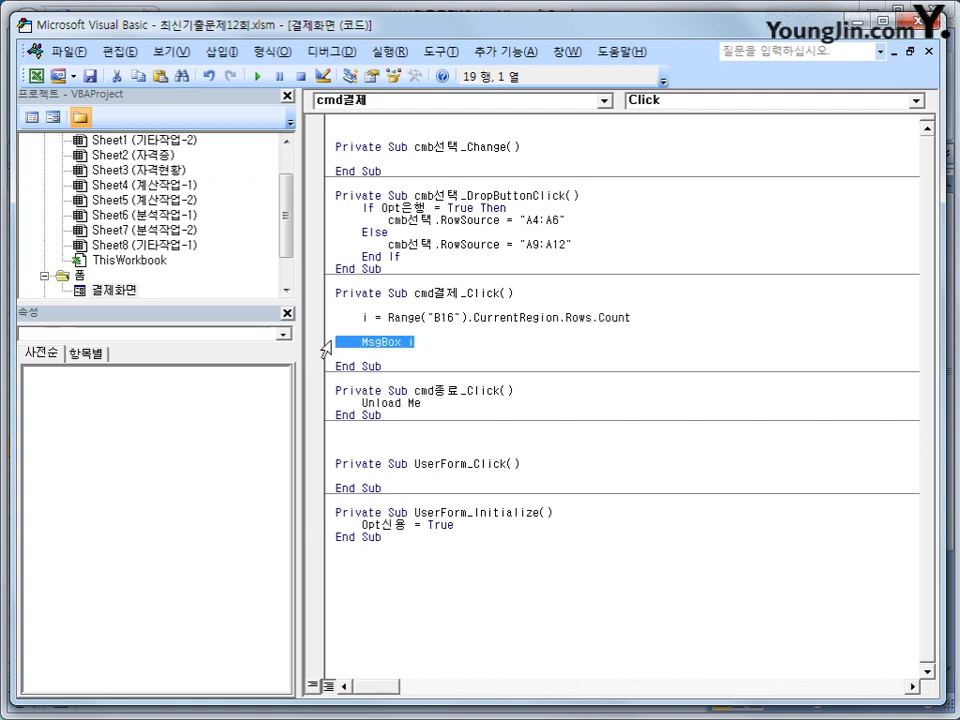
{"action": "key", "text": "Delete"}
{"action": "left_click", "coordinate": [682, 321]}
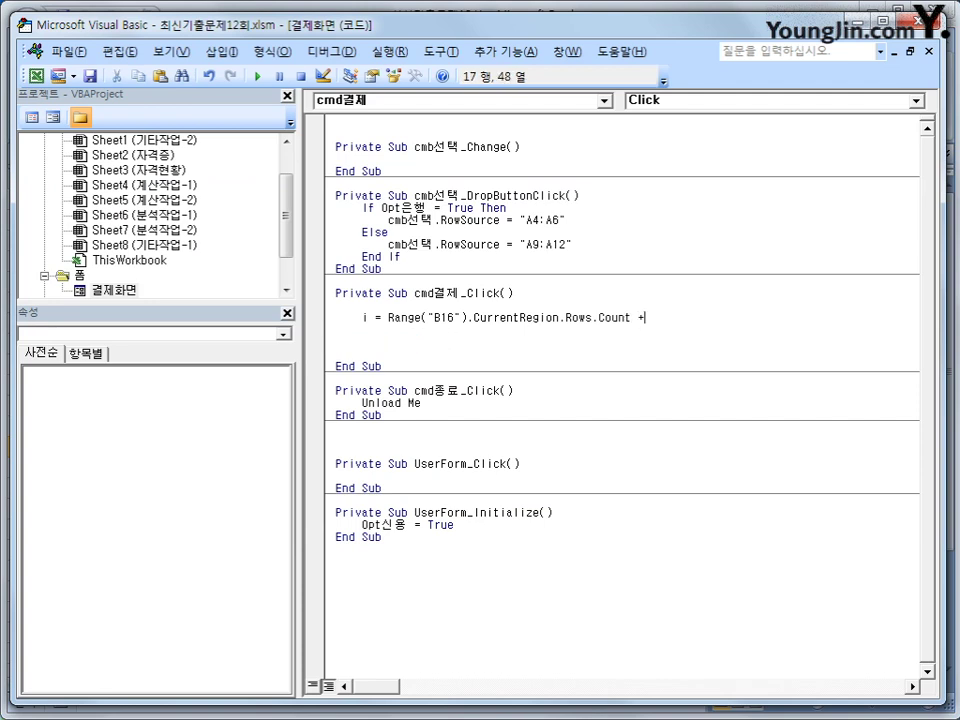
{"action": "type", "text": "+16"}
Below the row counter statement, write the condition If Opt은행 = True Then with an indented line under it
{"action": "key", "text": "Return"}
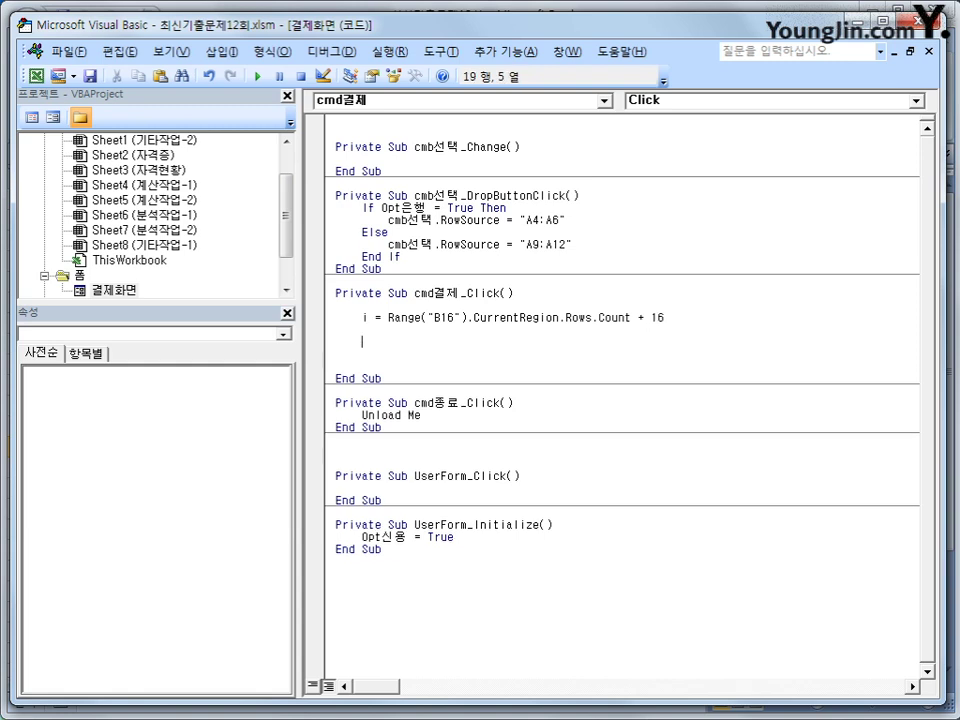
{"action": "type", "text": "if "}
{"action": "type", "text": "ㅐㅔㅅ"}
{"action": "key", "text": "BackSpace"}
{"action": "key", "text": "BackSpace"}
{"action": "key", "text": "BackSpace"}
{"action": "type", "text": "opt"}
{"action": "key", "text": "Hangul"}
{"action": "type", "text": "ㅇ"}
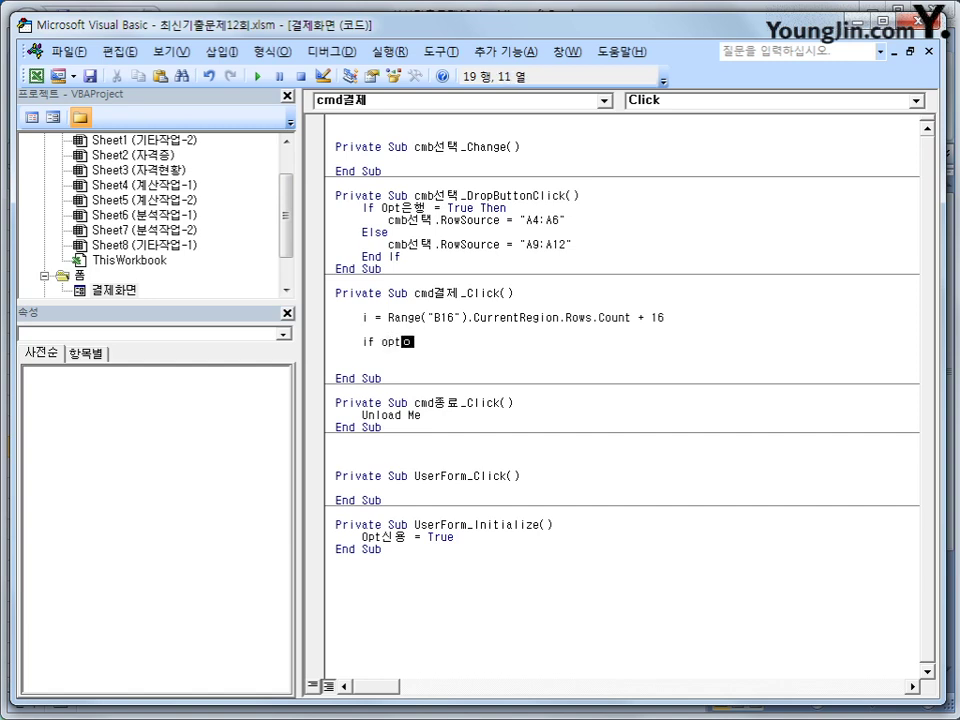
{"action": "type", "text": "은행 =ㅅtrue then"}
{"action": "key", "text": "Return"}
{"action": "key", "text": "Tab"}
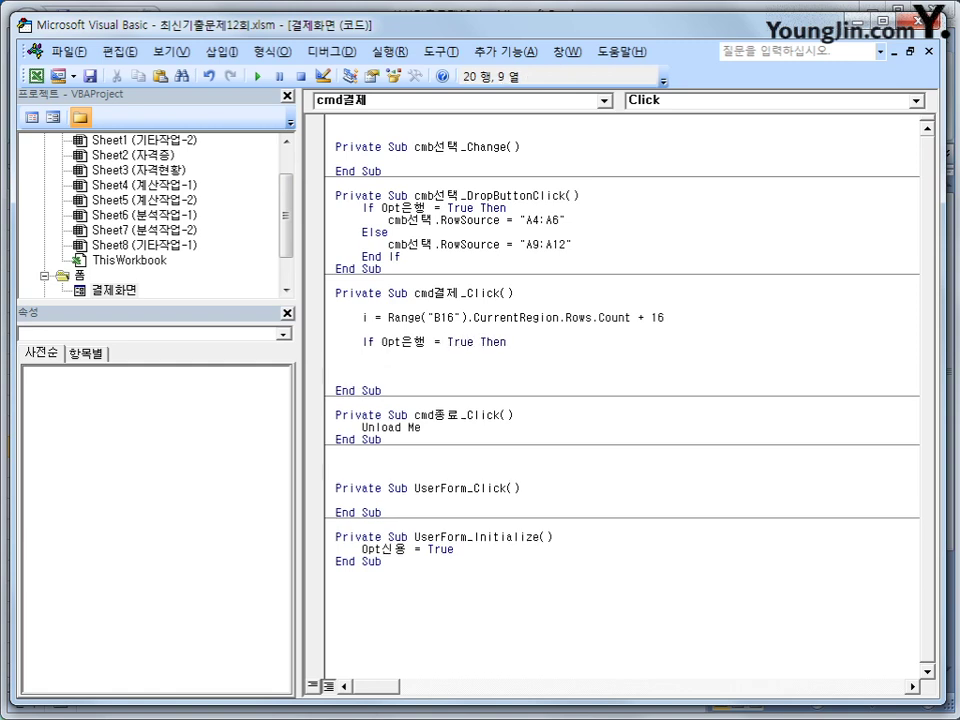
Inside the If block, write the statement Cells(i, 1) = Opt은행.Caption
{"action": "type", "text": "cells(i,1"}
{"action": "type", "text": ") =opt"}
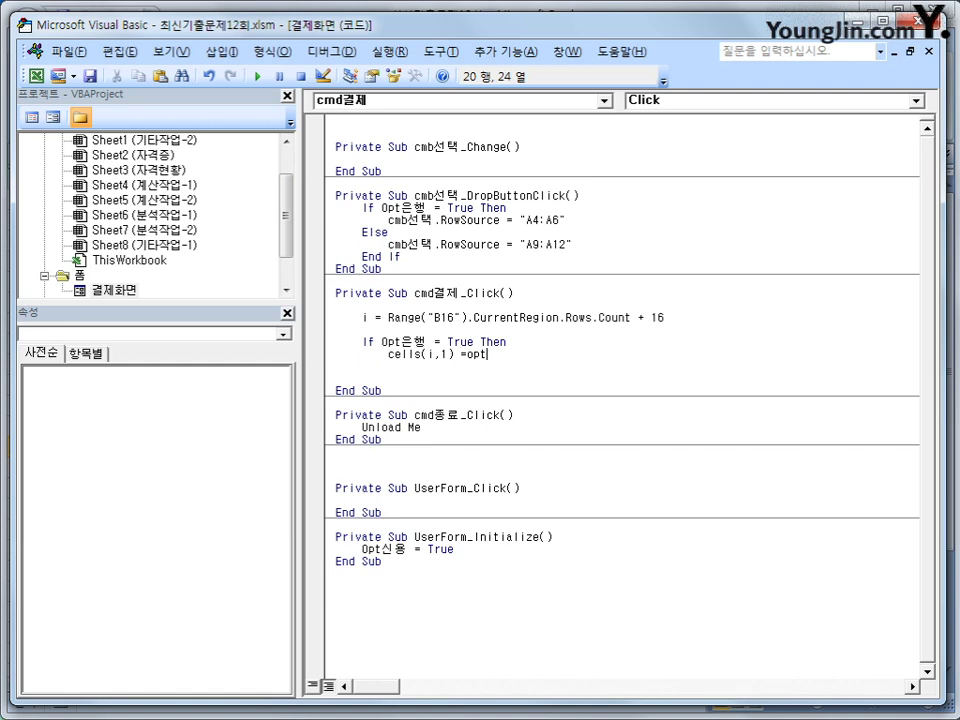
{"action": "type", "text": "은행.ca"}
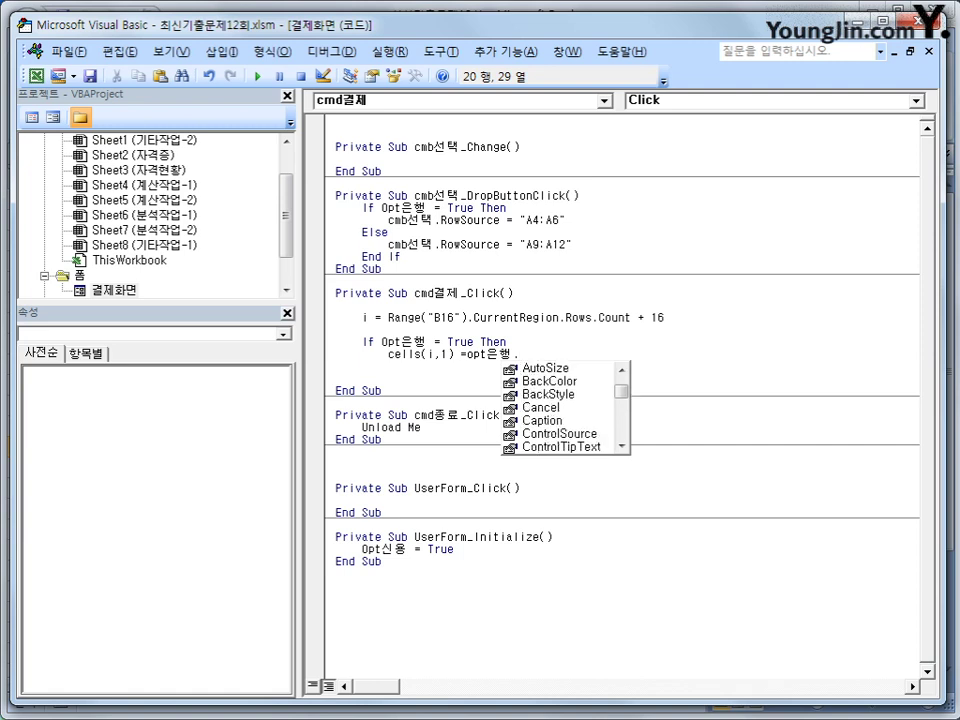
{"action": "key", "text": "Down"}
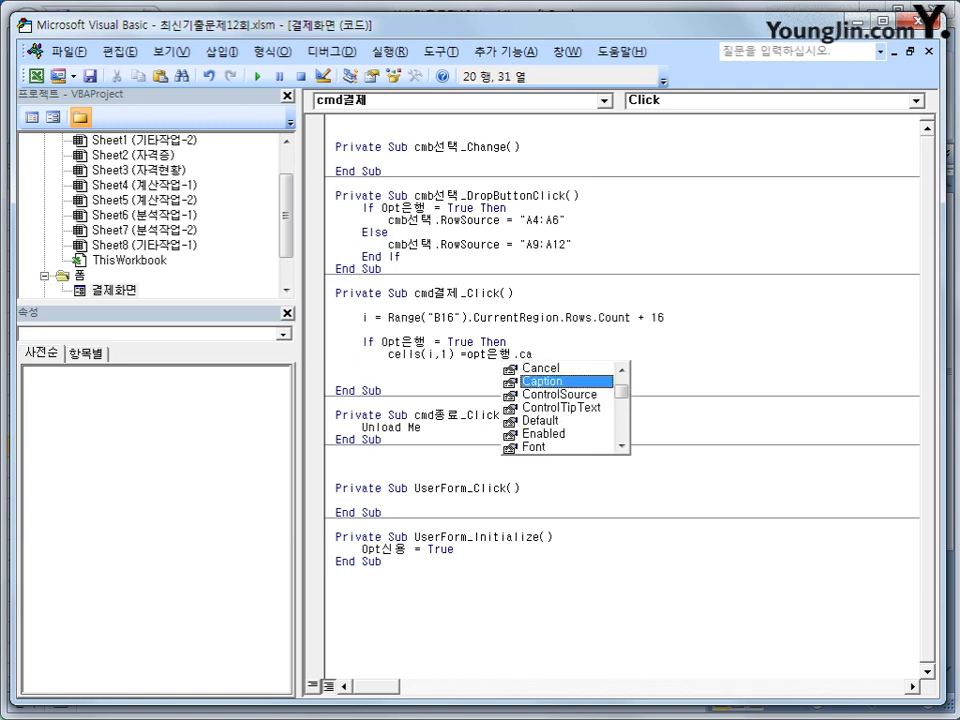
{"action": "key", "text": "Tab"}
{"action": "key", "text": "Return"}
{"action": "key", "text": "BackSpace"}
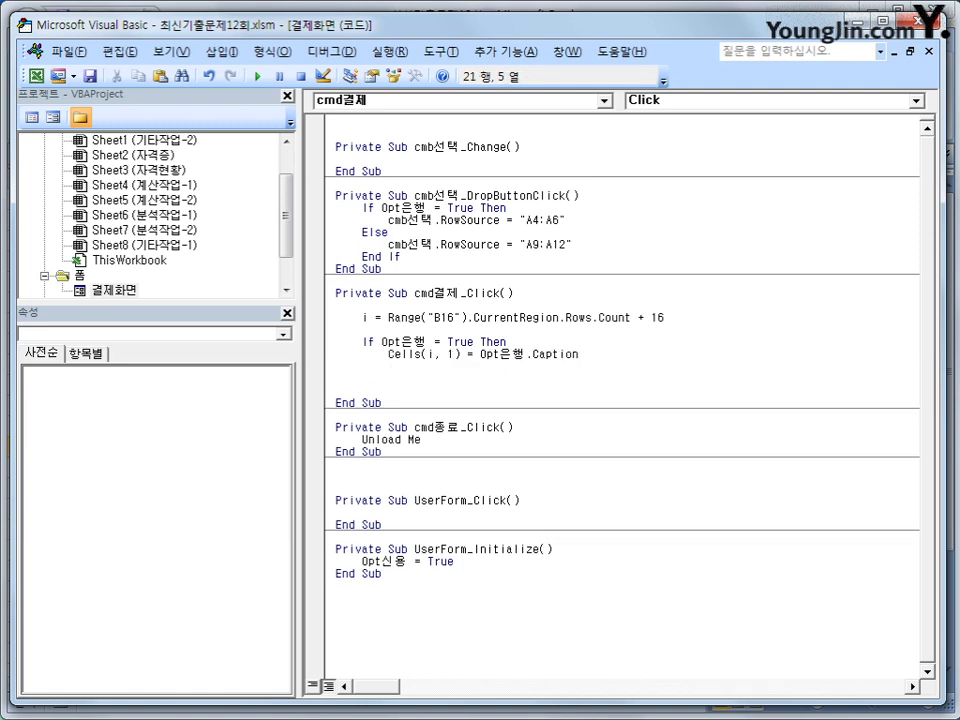
Add an Else branch with Cells(i, 1) = Opt신용.Caption and close the block with End If, leaving a blank line below
{"action": "type", "text": "else"}
{"action": "key", "text": "Return"}
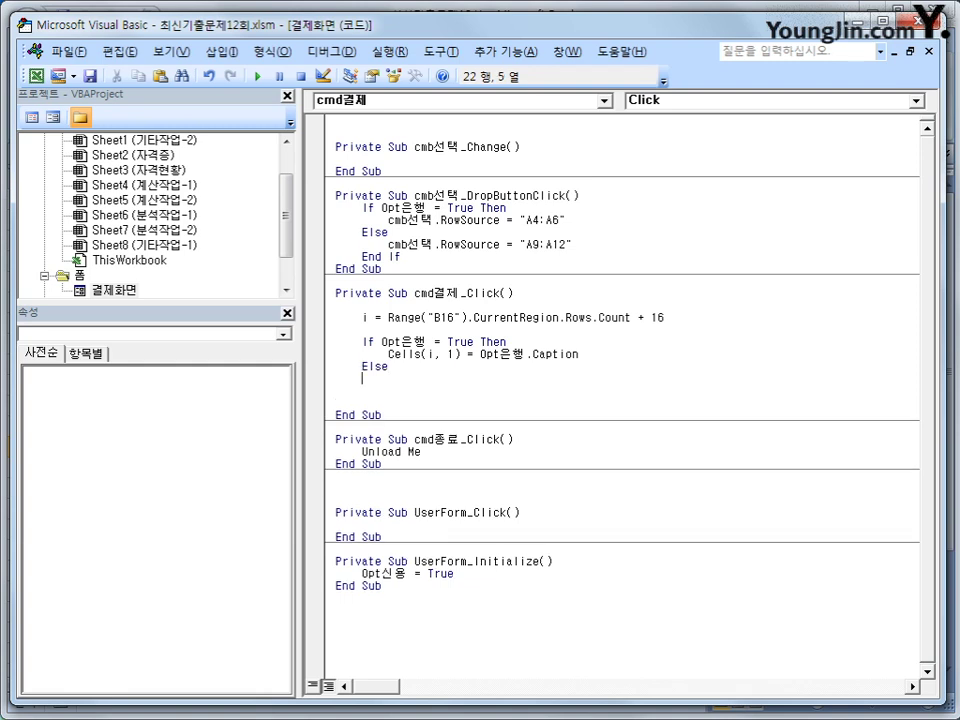
{"action": "key", "text": "Tab"}
{"action": "type", "text": "cells("}
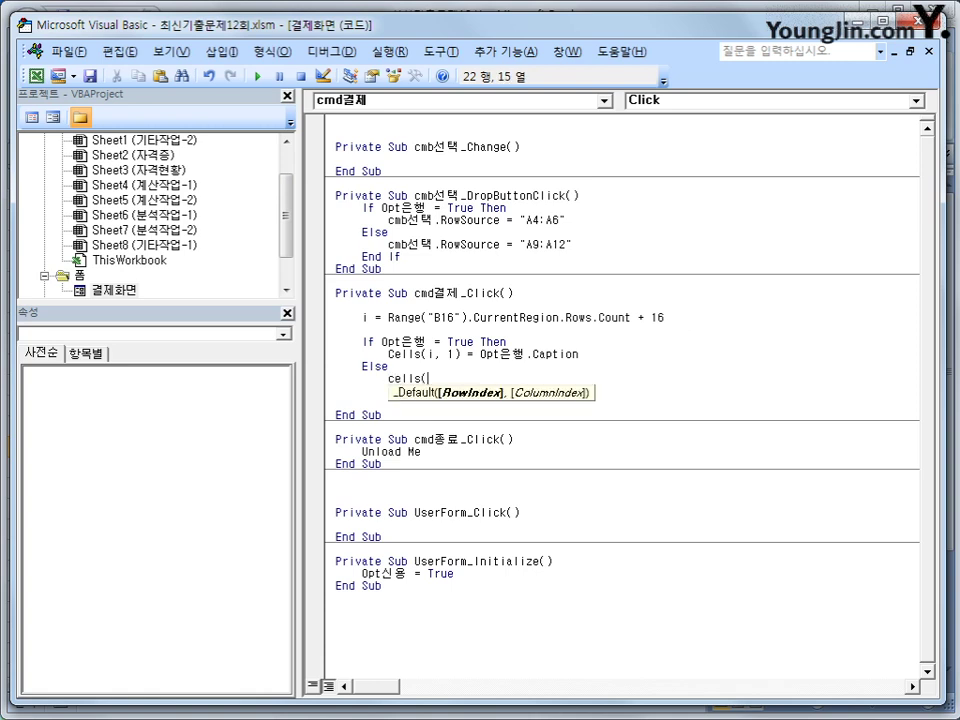
{"action": "type", "text": "i,1) = "}
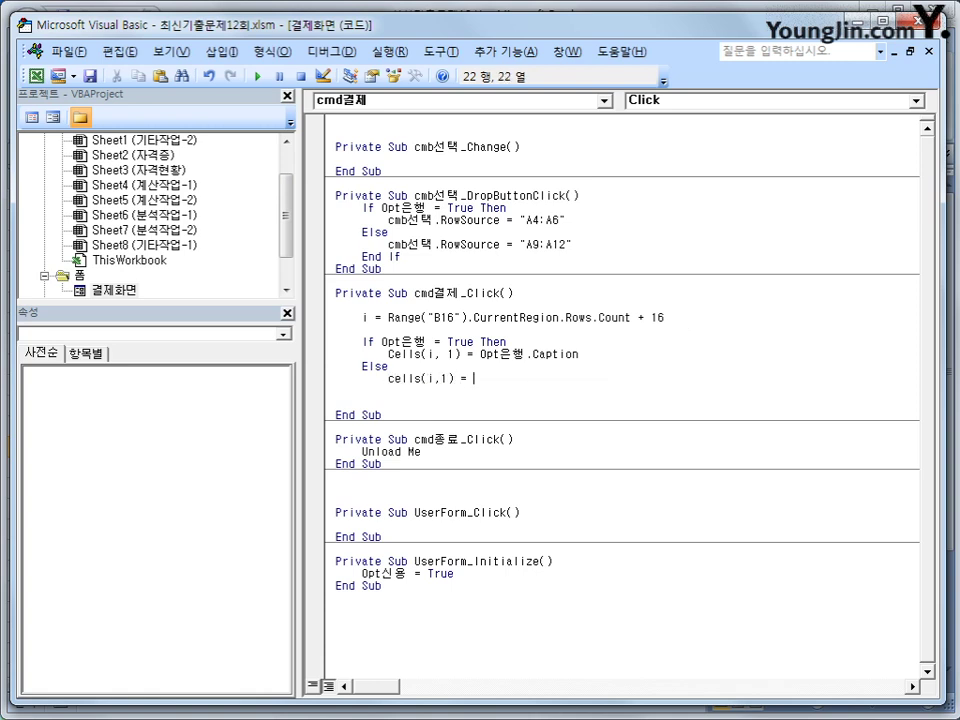
{"action": "type", "text": "opt신용."}
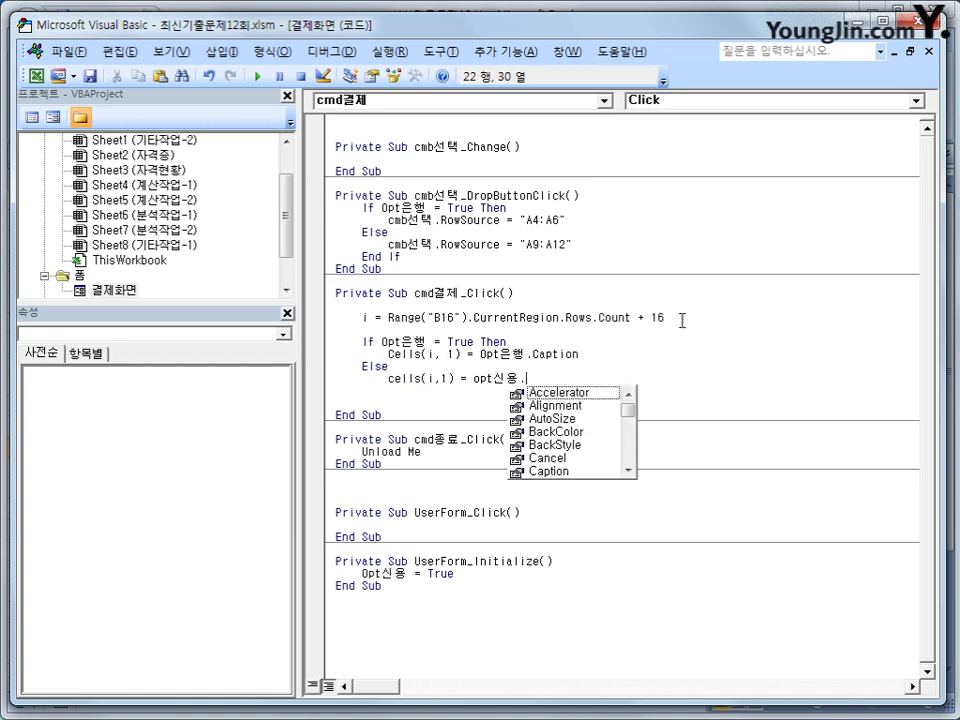
{"action": "type", "text": "cap"}
{"action": "key", "text": "Tab"}
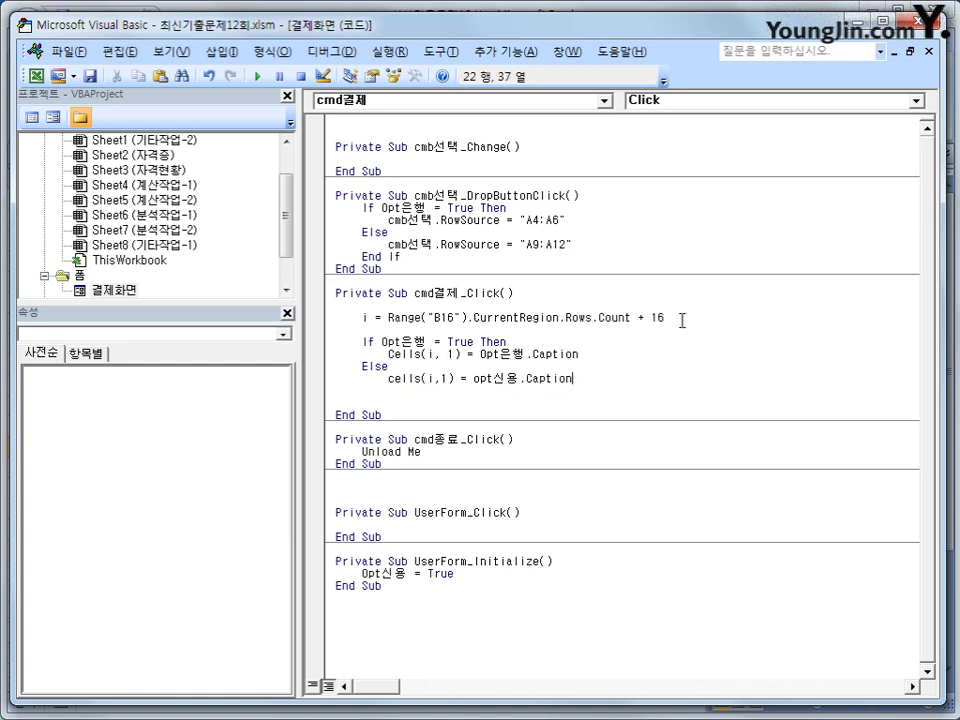
{"action": "key", "text": "Return"}
{"action": "key", "text": "BackSpace"}
{"action": "type", "text": "end if"}
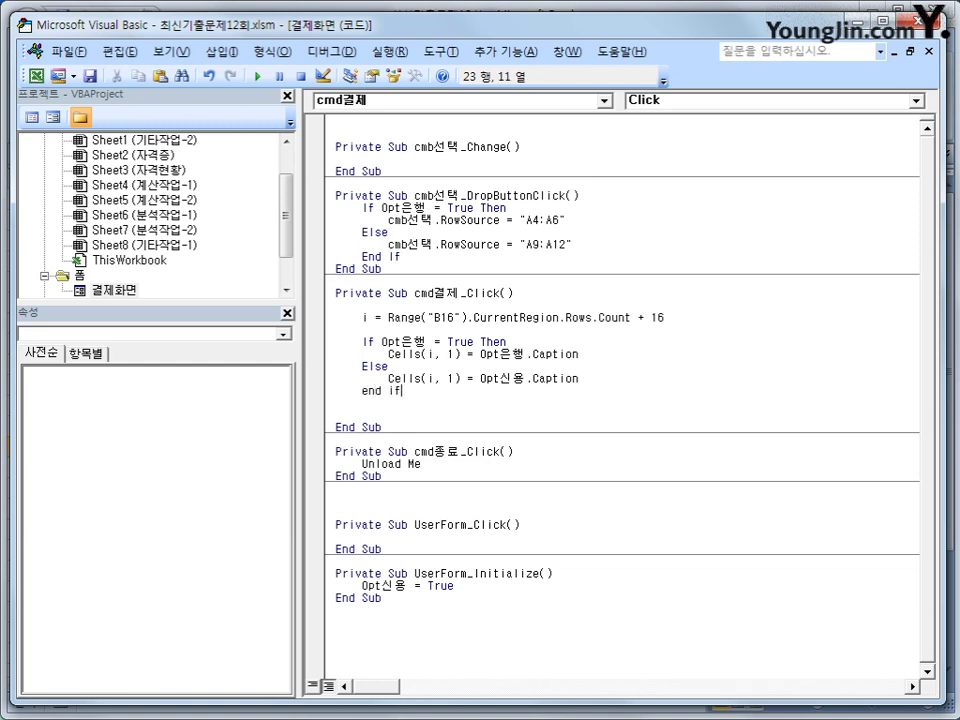
{"action": "key", "text": "Return"}
{"action": "key", "text": "Return"}
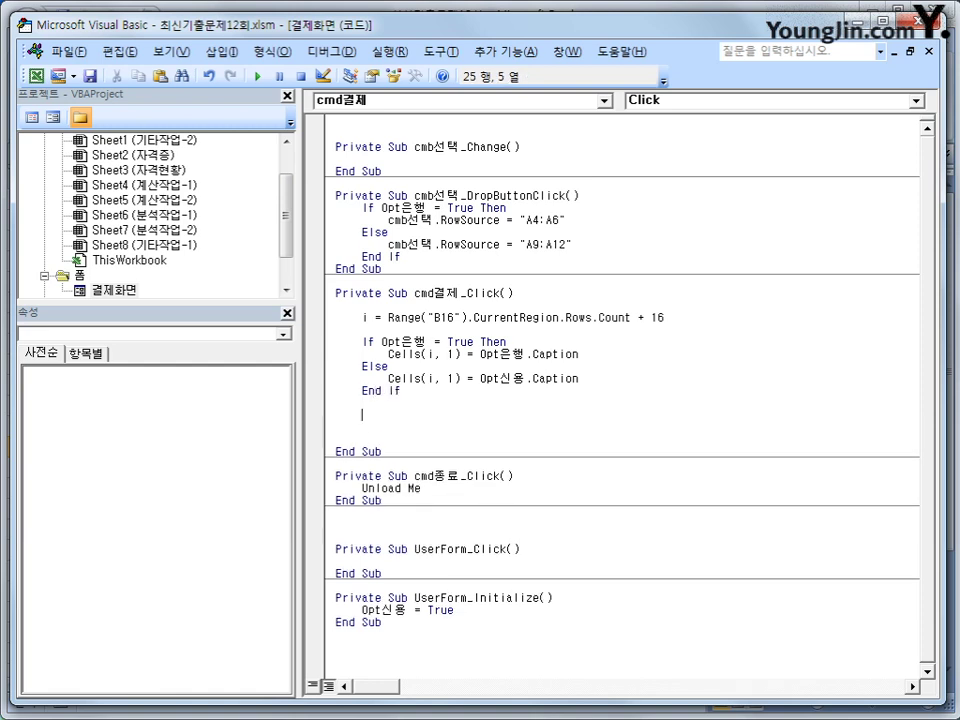
Below the If block in cmd결제_Click, write the statement Cells(i, 2) = cmb선택
{"action": "type", "text": "cells("}
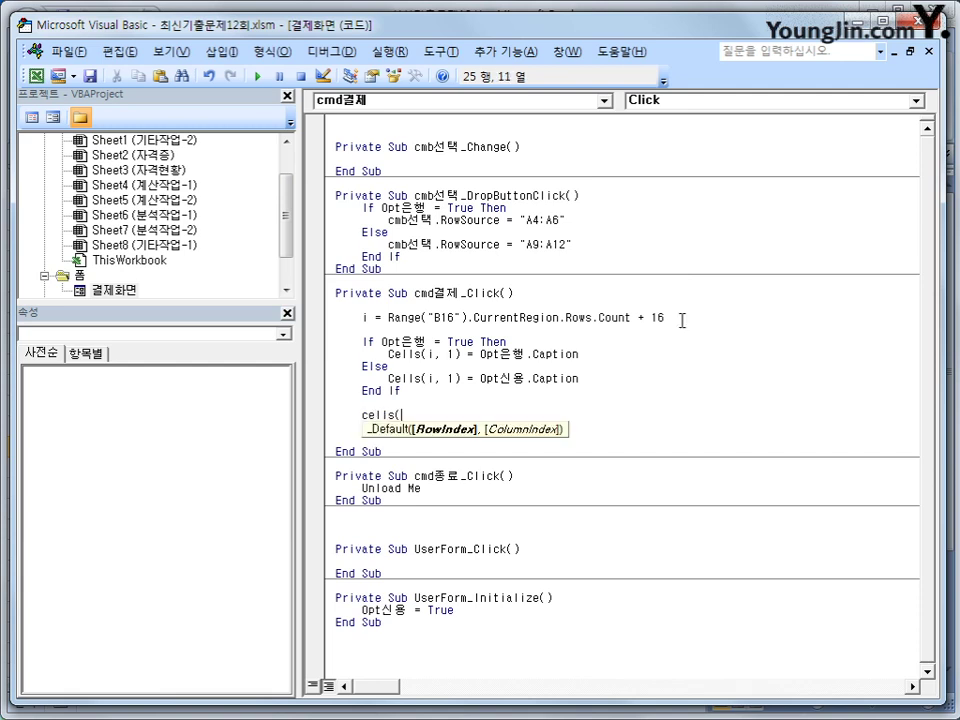
{"action": "type", "text": "i,2) ="}
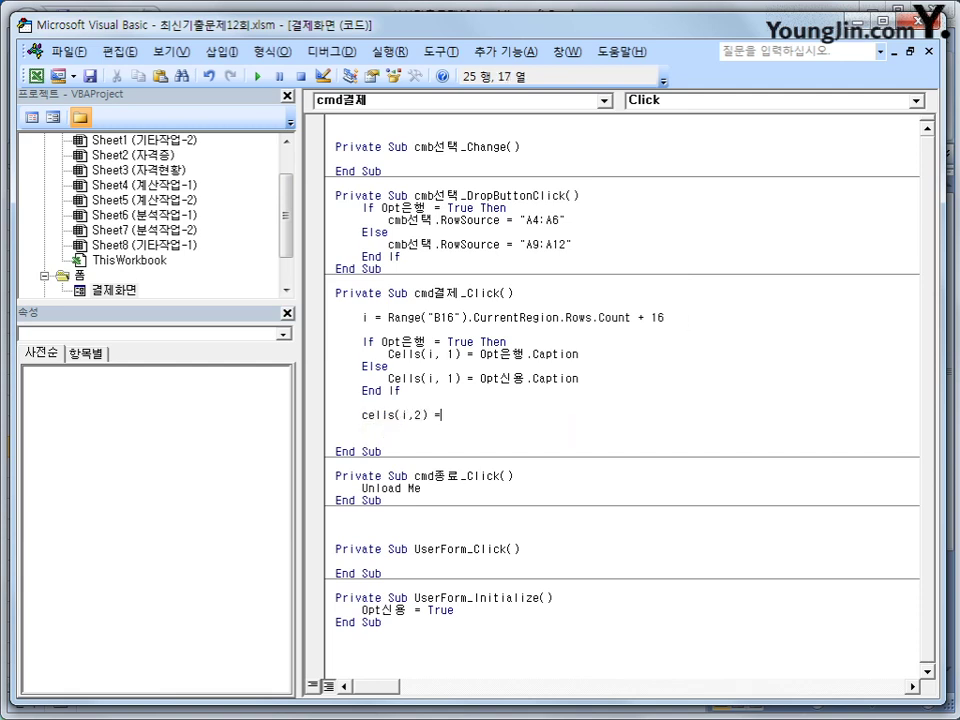
{"action": "type", "text": "cmb선택"}
{"action": "key", "text": "Return"}
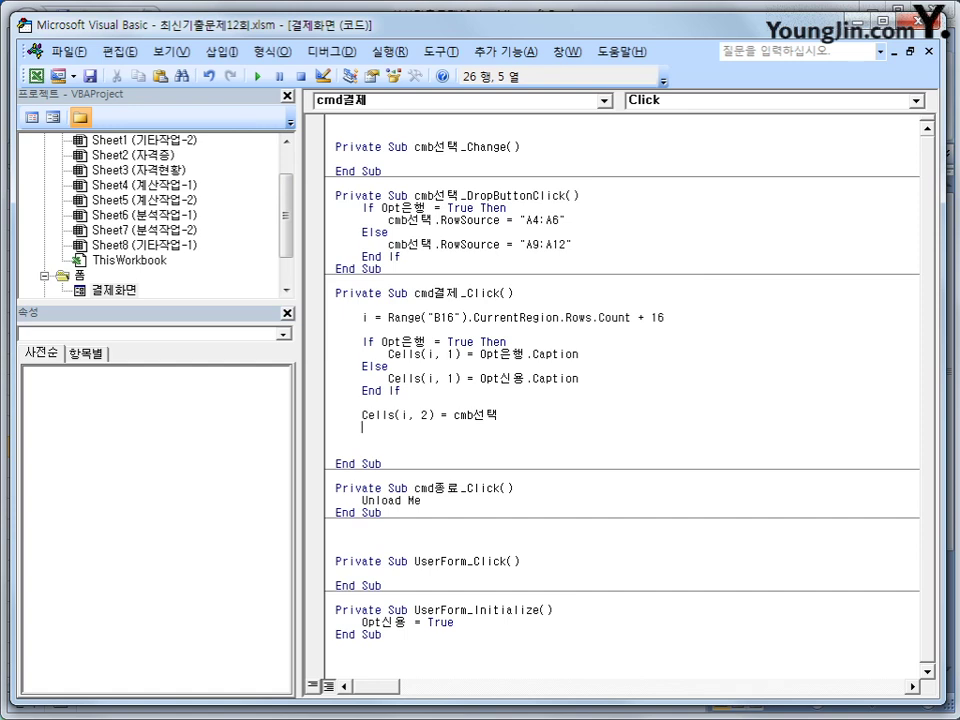
Add the statement Cells(i, 3) = txt금액.Value on the following line and remove a surplus blank line beneath it
{"action": "type", "text": "ㅊ디ㅣㄴ"}
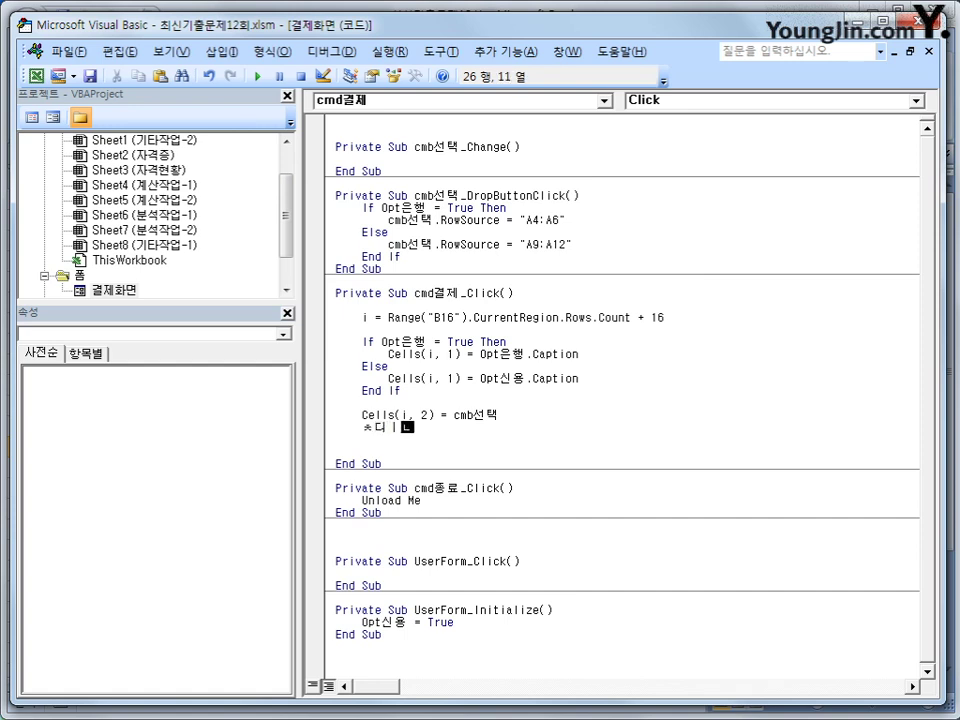
{"action": "key", "text": "BackSpace"}
{"action": "key", "text": "BackSpace"}
{"action": "key", "text": "BackSpace"}
{"action": "type", "text": "cells(i,3) = txt"}
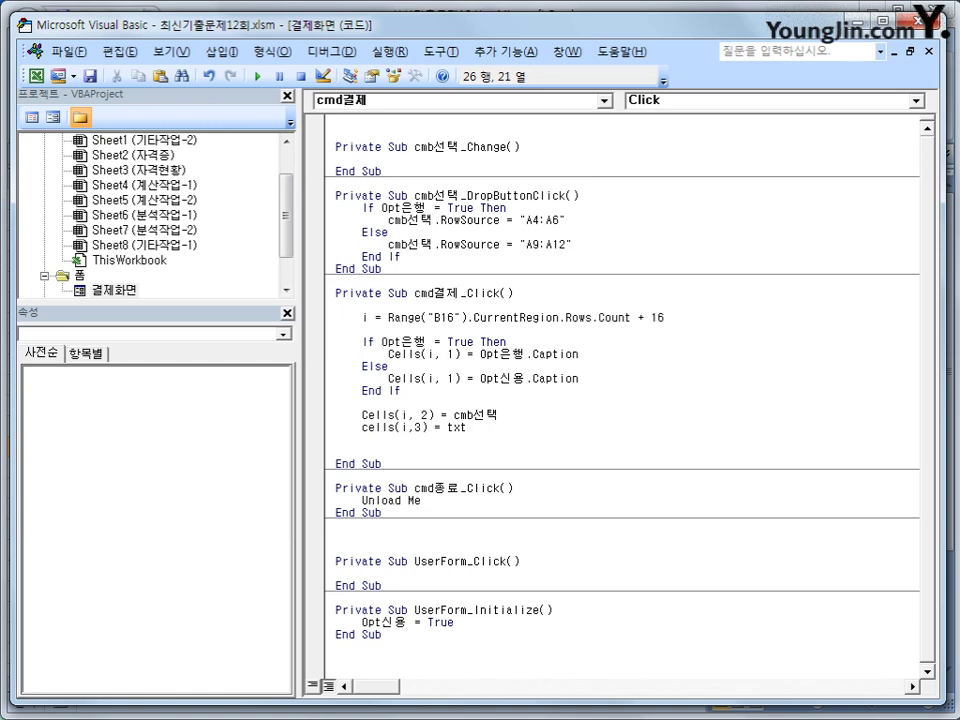
{"action": "type", "text": "금액."}
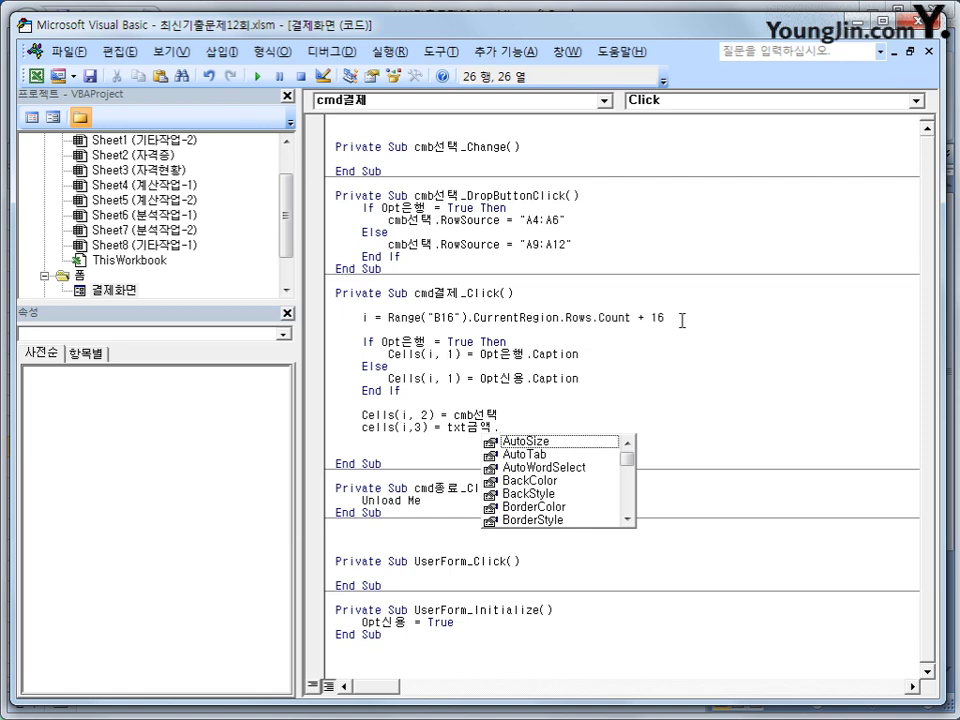
{"action": "type", "text": "va"}
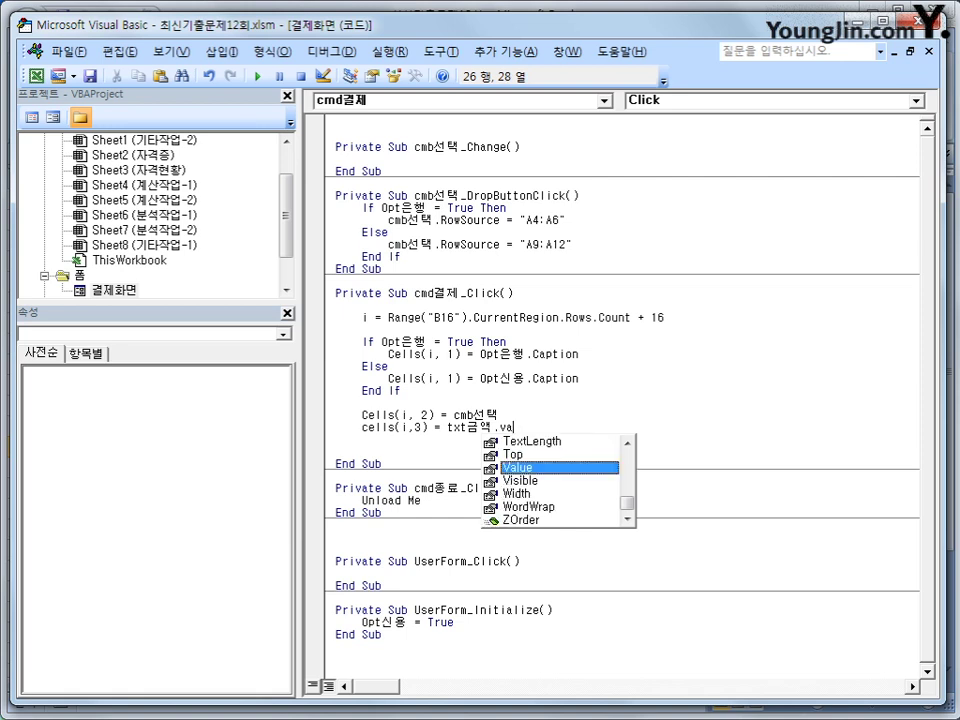
{"action": "key", "text": "Tab"}
{"action": "key", "text": "Down"}
{"action": "key", "text": "Delete"}
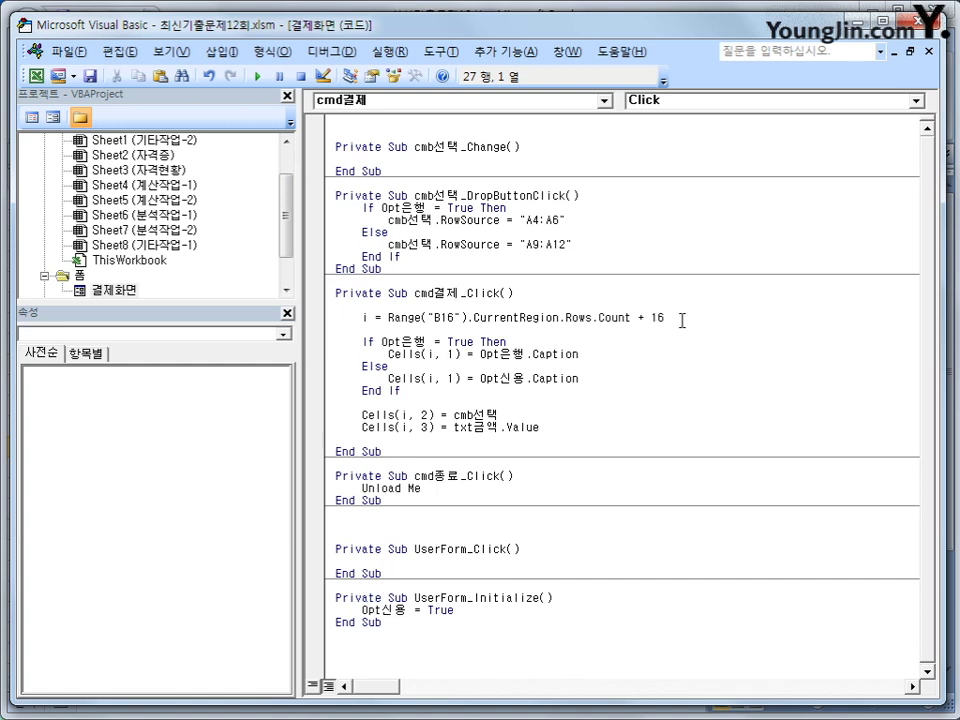
Replace .Value with * 1 in the Cells(i, 3) statement so it reads txt금액 * 1
{"action": "left_click_drag", "start_coordinate": [502, 427], "coordinate": [545, 427]}
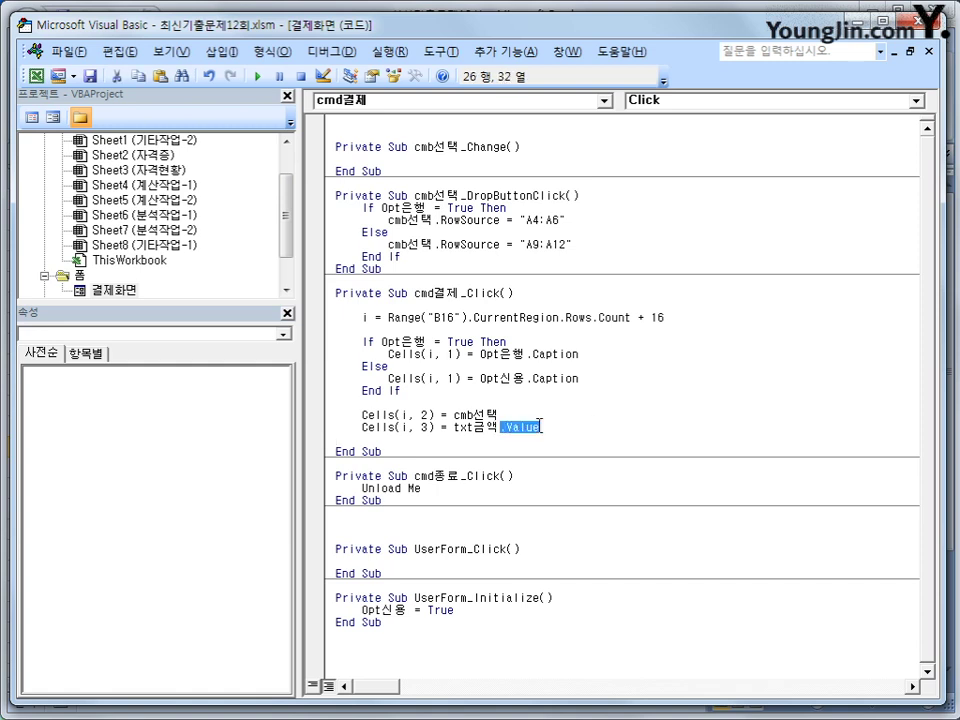
{"action": "type", "text": "* 1"}
{"action": "left_click", "coordinate": [474, 546]}
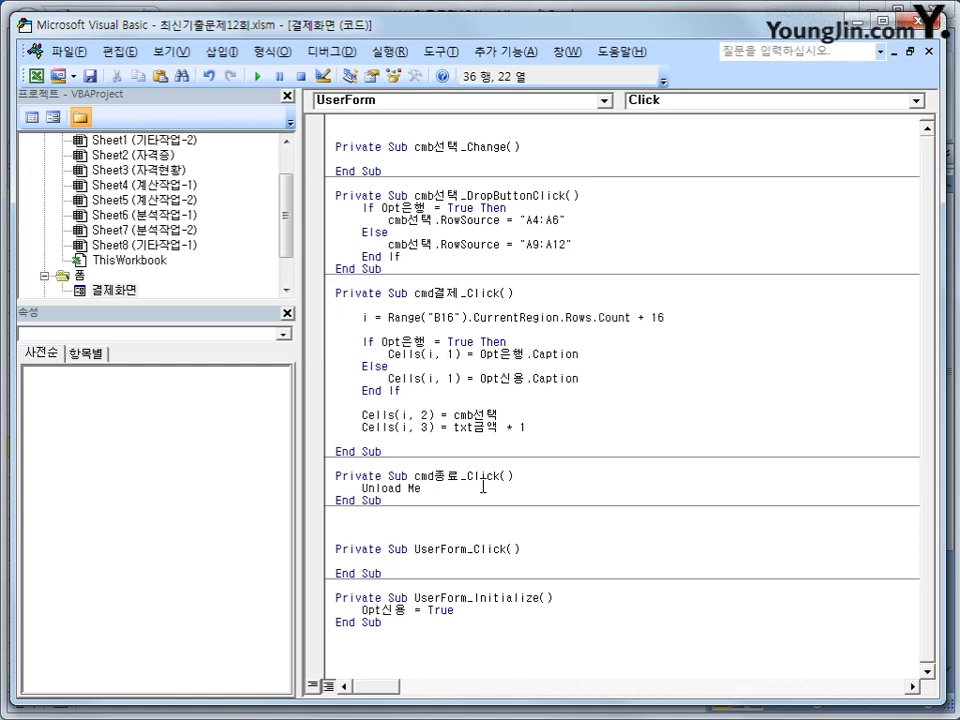
Switch to the Excel worksheet 기타작업-2, open the 결제화면 form and move it clear of the tables
{"action": "key", "text": "alt+F11"}
{"action": "left_click", "coordinate": [664, 342]}
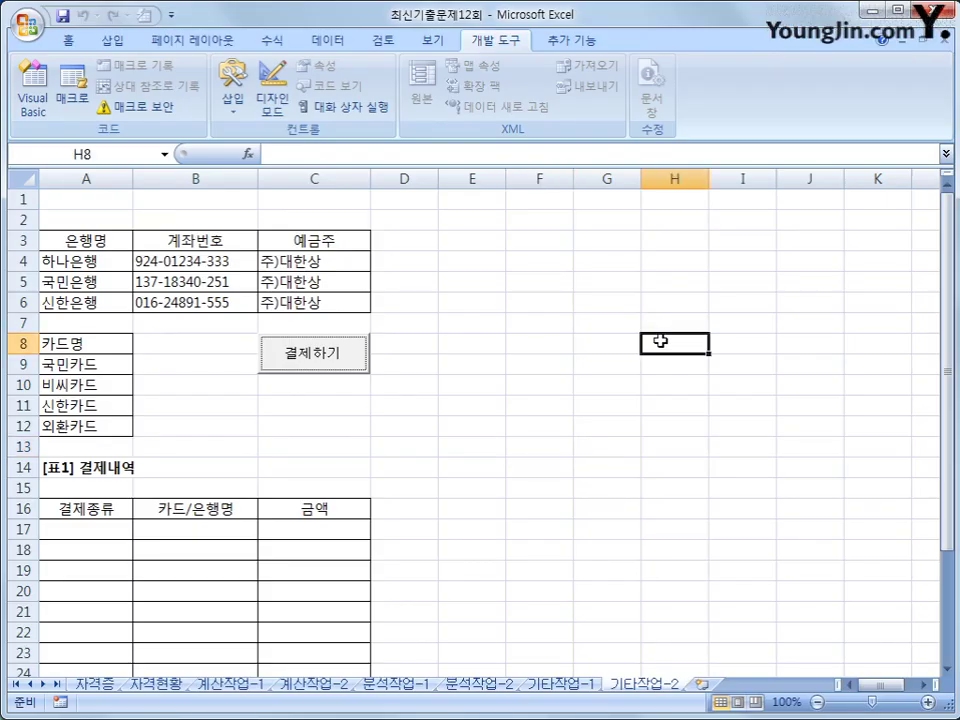
{"action": "left_click", "coordinate": [333, 364]}
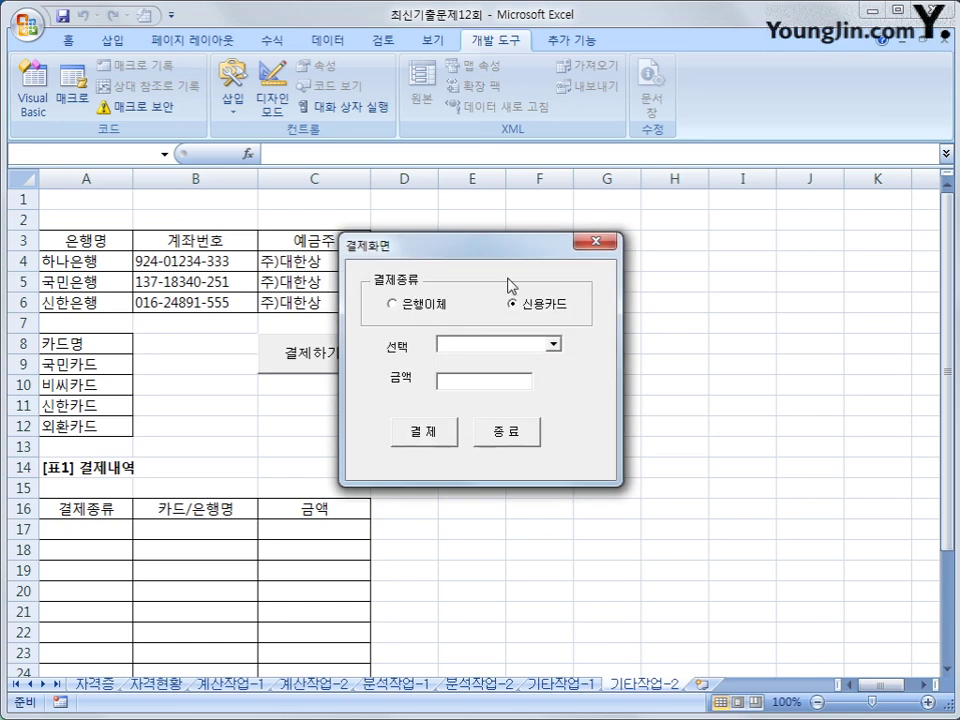
{"action": "left_click_drag", "start_coordinate": [510, 250], "coordinate": [668, 239]}
Record a 은행이체 payment with 하나은행 and an amount of 100000 through the form
{"action": "left_click", "coordinate": [585, 298]}
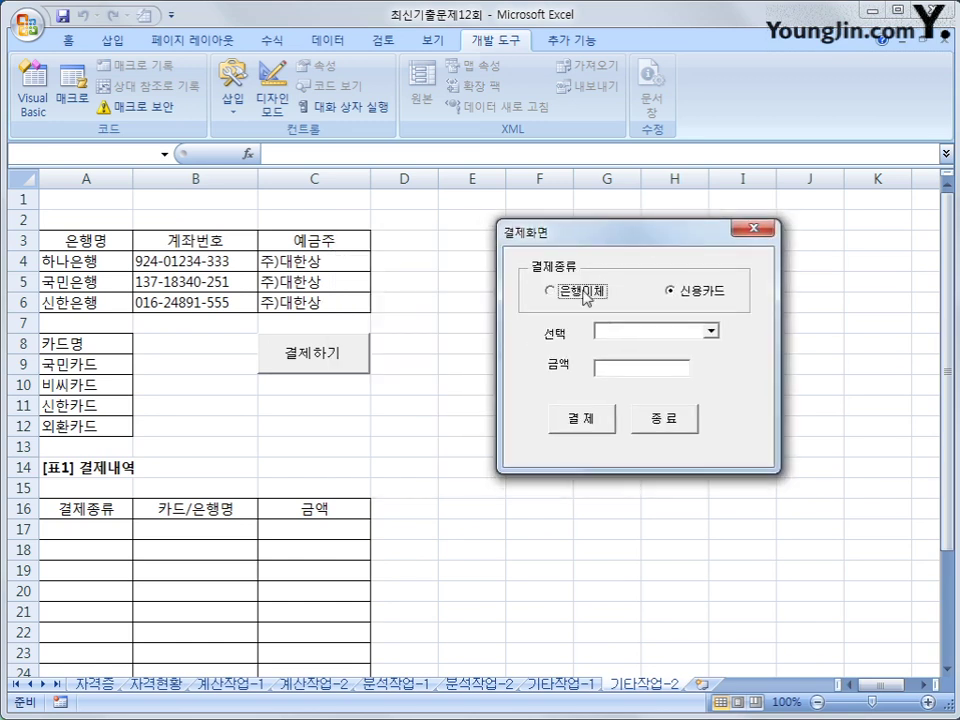
{"action": "left_click", "coordinate": [711, 328]}
{"action": "left_click", "coordinate": [707, 345]}
{"action": "left_click", "coordinate": [676, 368]}
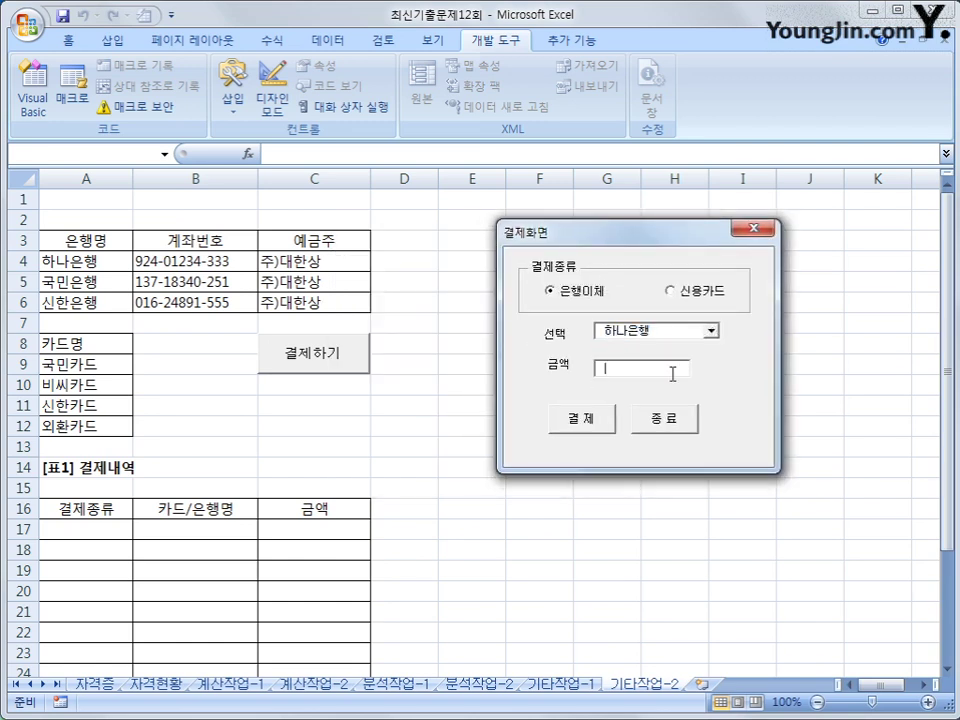
{"action": "type", "text": "100000"}
{"action": "left_click", "coordinate": [577, 420]}
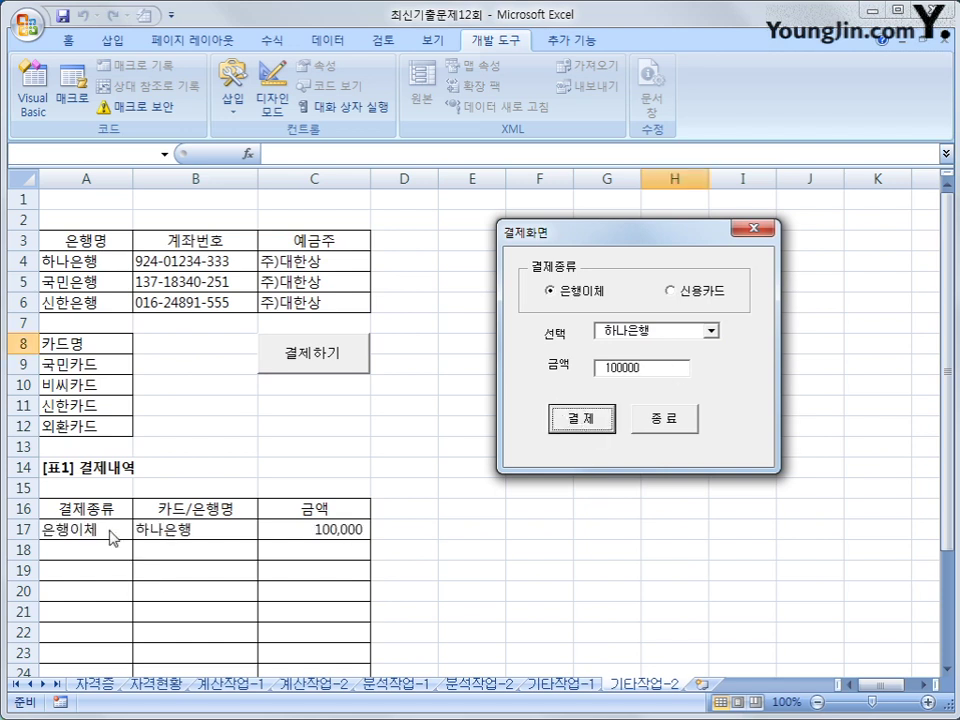
Record a 신용카드 payment with 국민카드 and an amount of 200000, and close the form with its 종료 command
{"action": "left_click", "coordinate": [680, 296]}
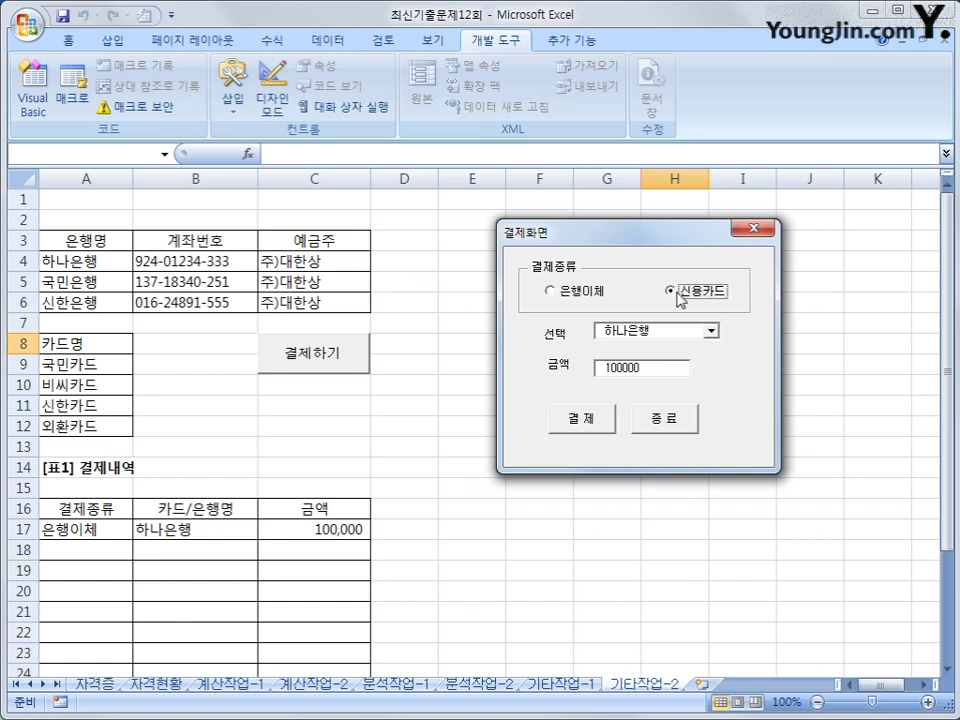
{"action": "left_click", "coordinate": [710, 331]}
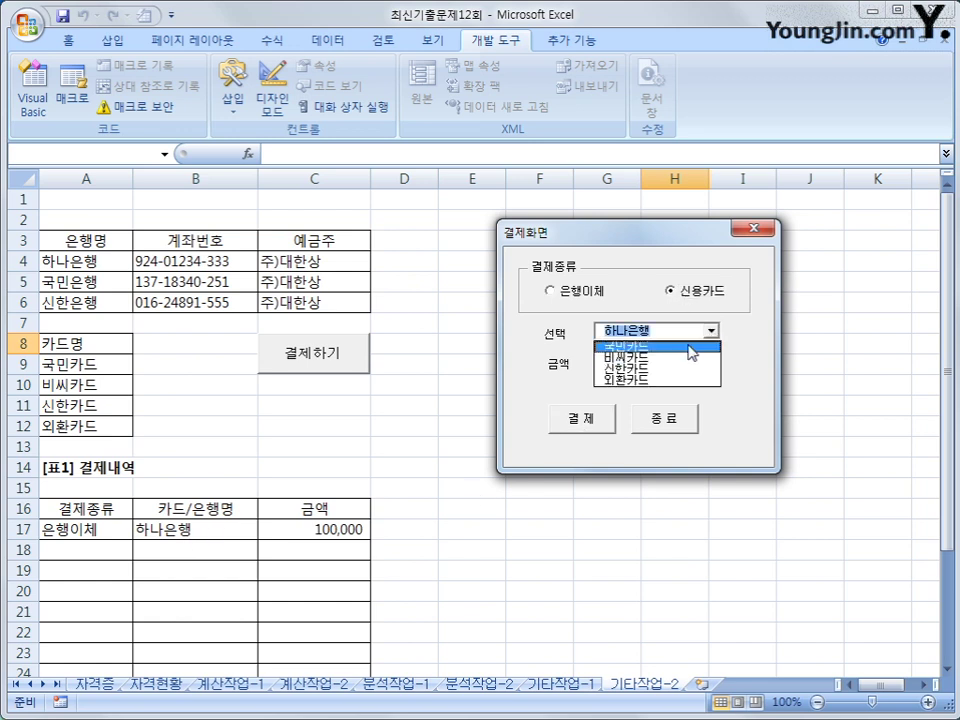
{"action": "left_click", "coordinate": [690, 346]}
{"action": "left_click", "coordinate": [606, 368]}
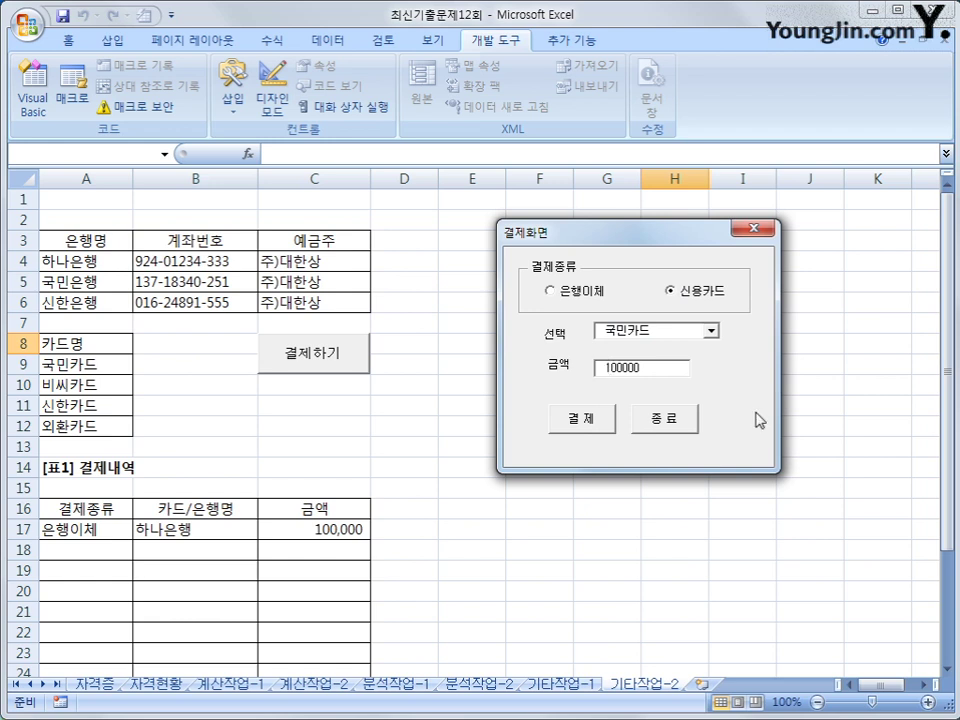
{"action": "type", "text": "2"}
{"action": "key", "text": "Delete"}
{"action": "left_click", "coordinate": [594, 421]}
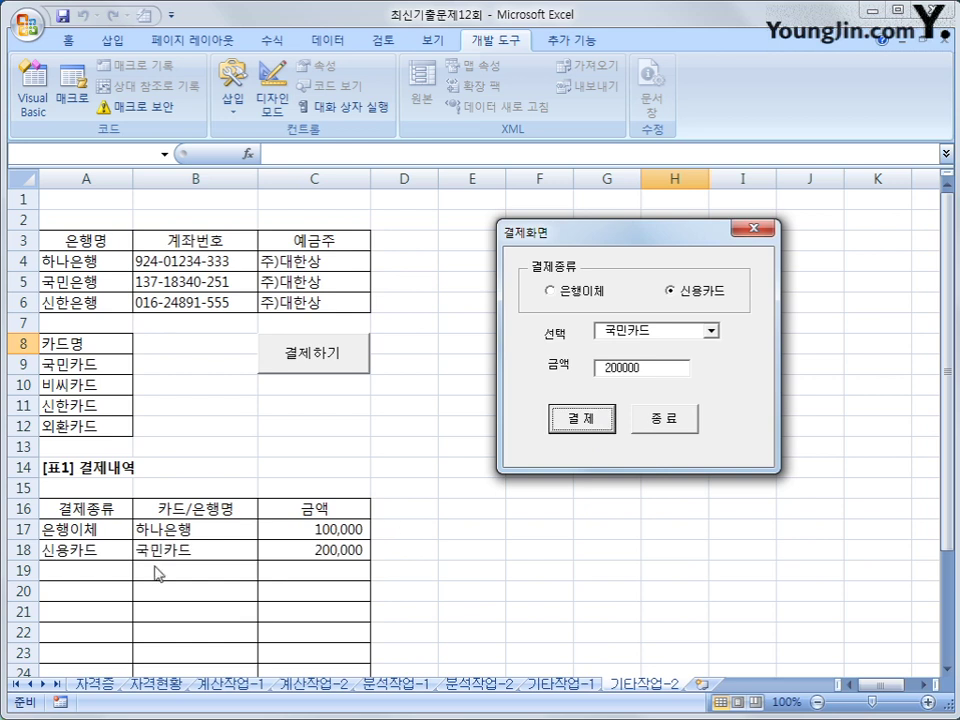
{"action": "left_click", "coordinate": [662, 420]}
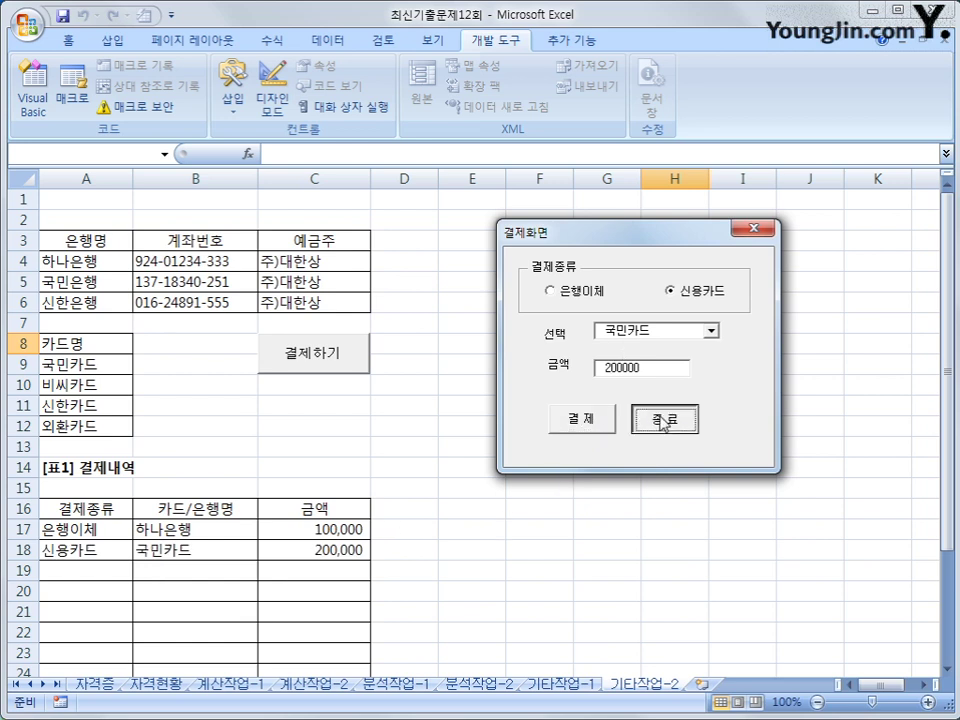
{"action": "left_click", "coordinate": [605, 432]}
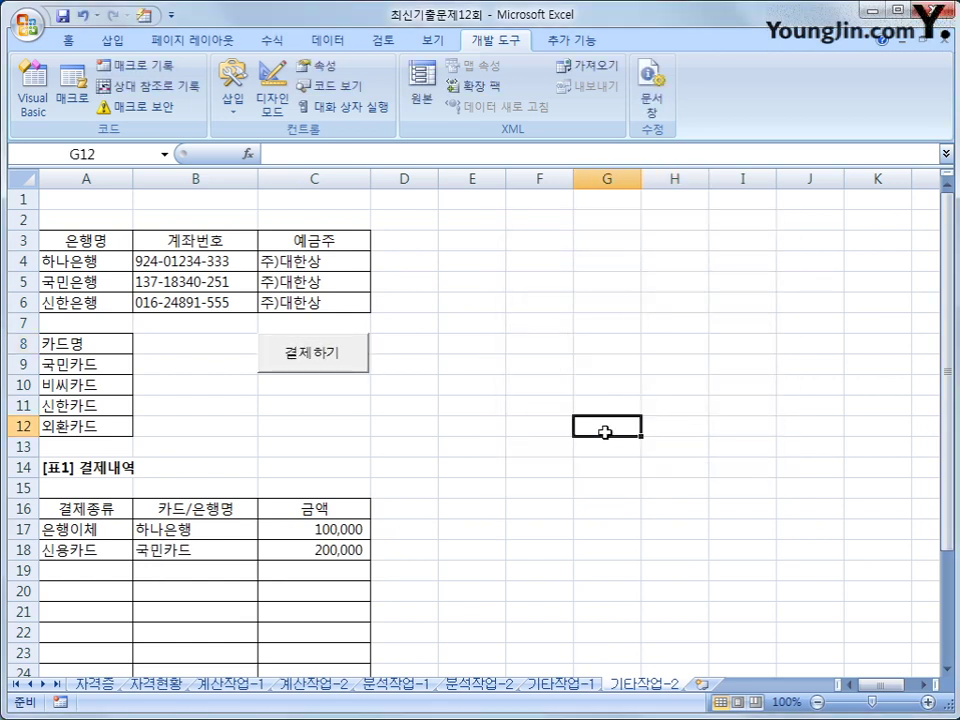